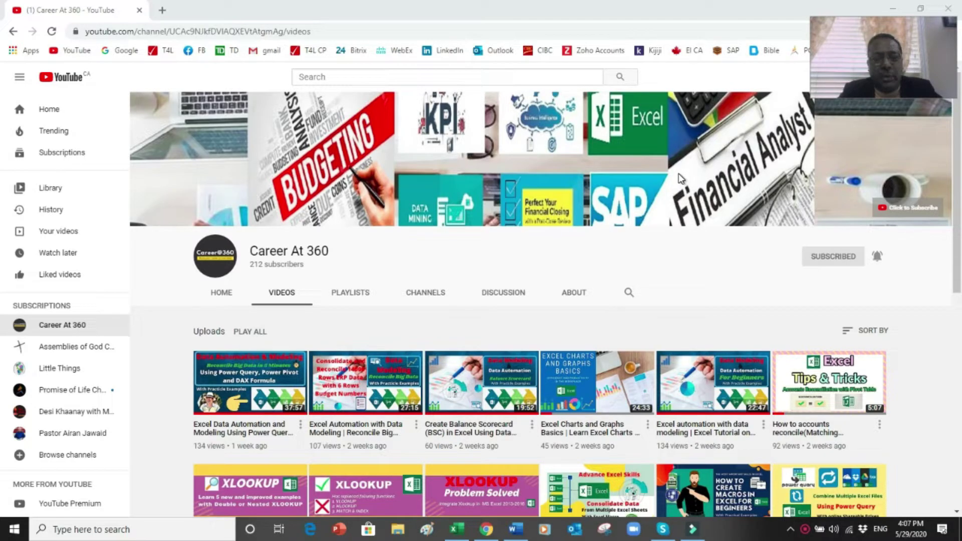
Step: Switch from the browser to the Excel workbook DM05 - BOM valuation by XLOOKUP
key("alt+Tab")
key("alt+Tab")
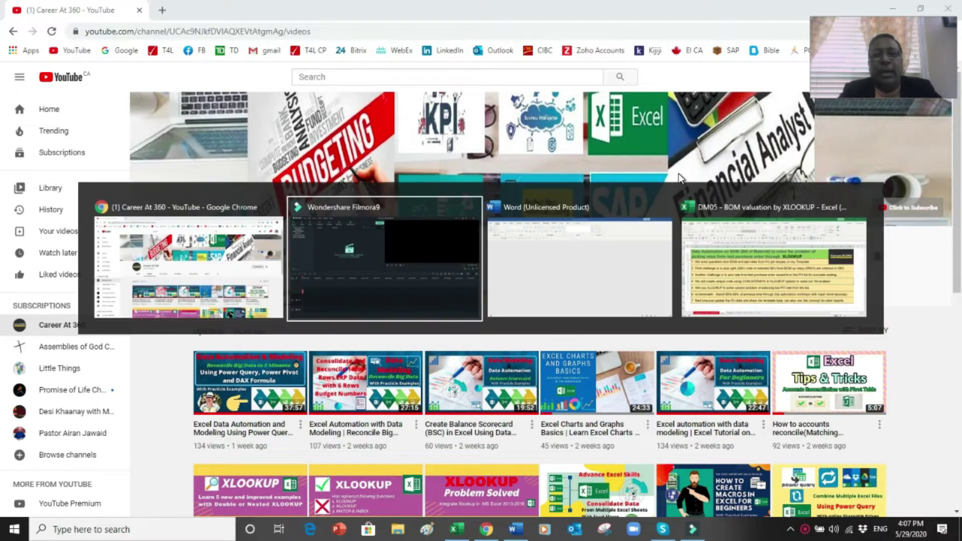
key("alt+Tab")
key("alt+Tab")
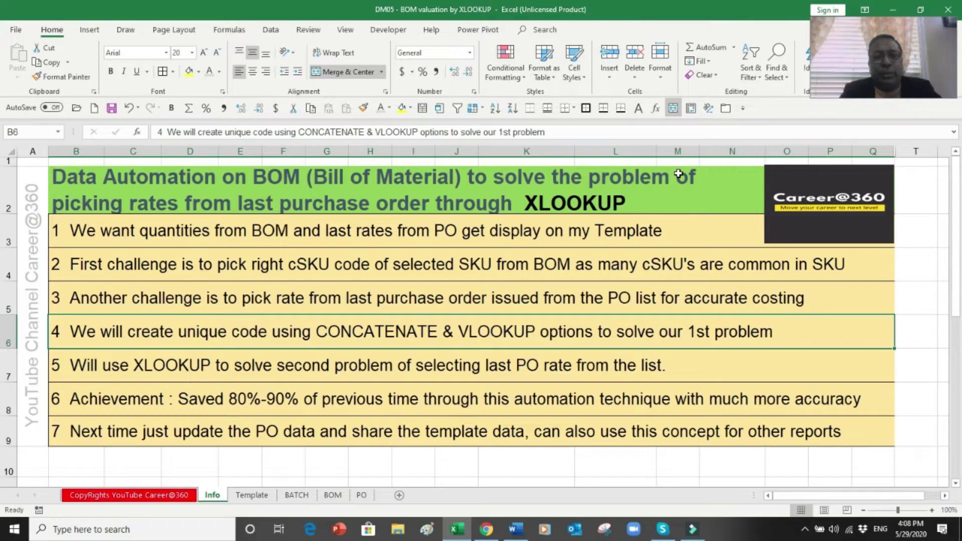
Step: Examine the Template sheet's SKU, description, UoM, BOM quantity, last PO rate and production cost columns
left_click(253, 495)
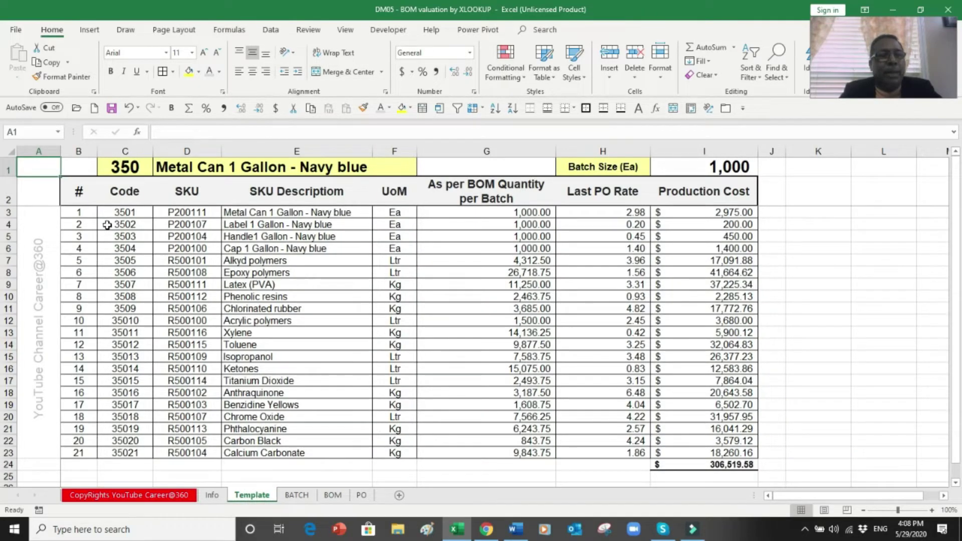
left_click_drag(188, 213, 179, 430)
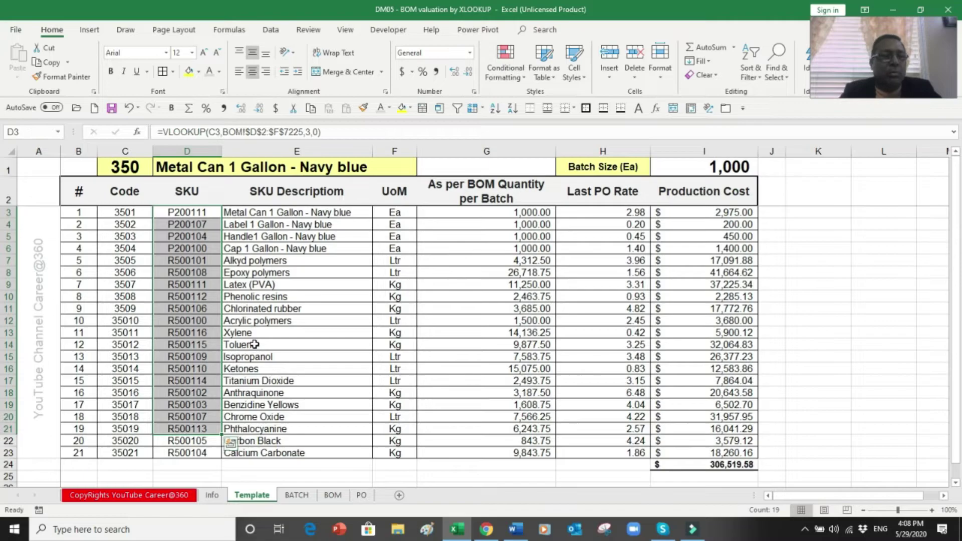
left_click_drag(280, 236, 270, 379)
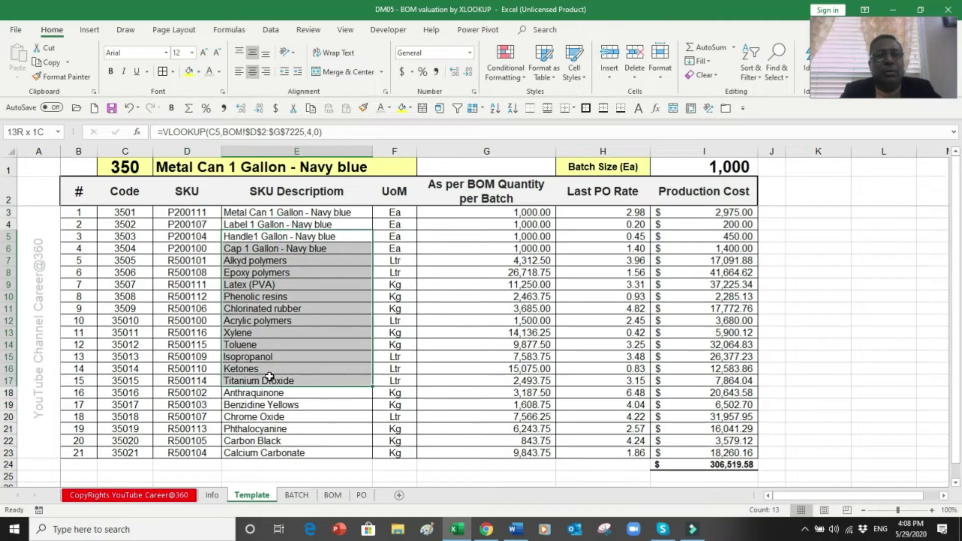
left_click_drag(396, 260, 396, 296)
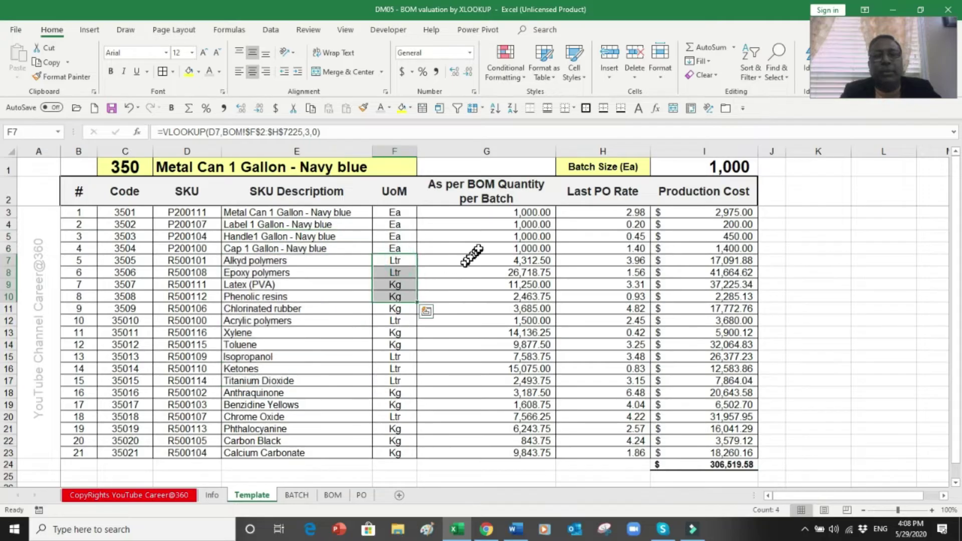
left_click_drag(481, 244, 480, 356)
left_click_drag(576, 248, 588, 354)
left_click_drag(715, 283, 716, 328)
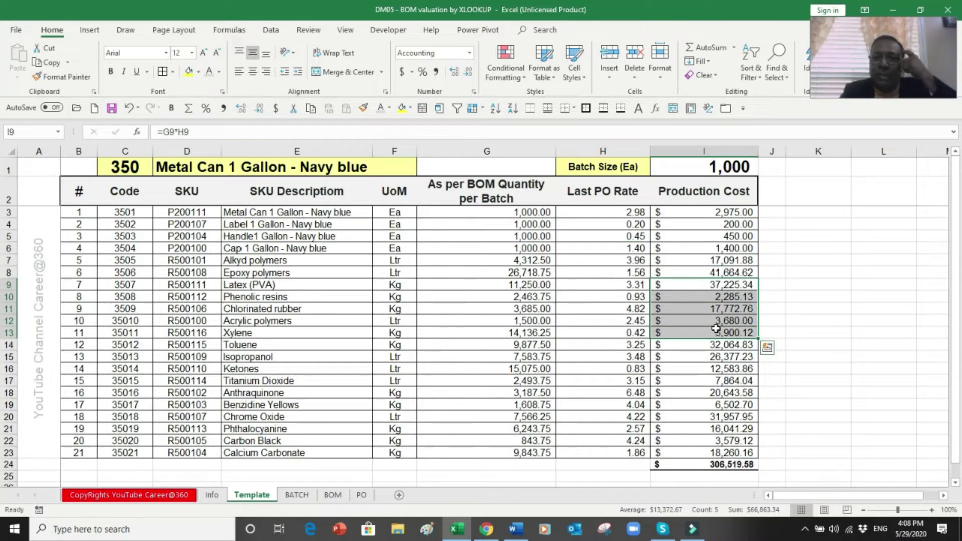
Step: Look over the BATCH, BOM and PO source sheets and return to the Template sheet
left_click(296, 495)
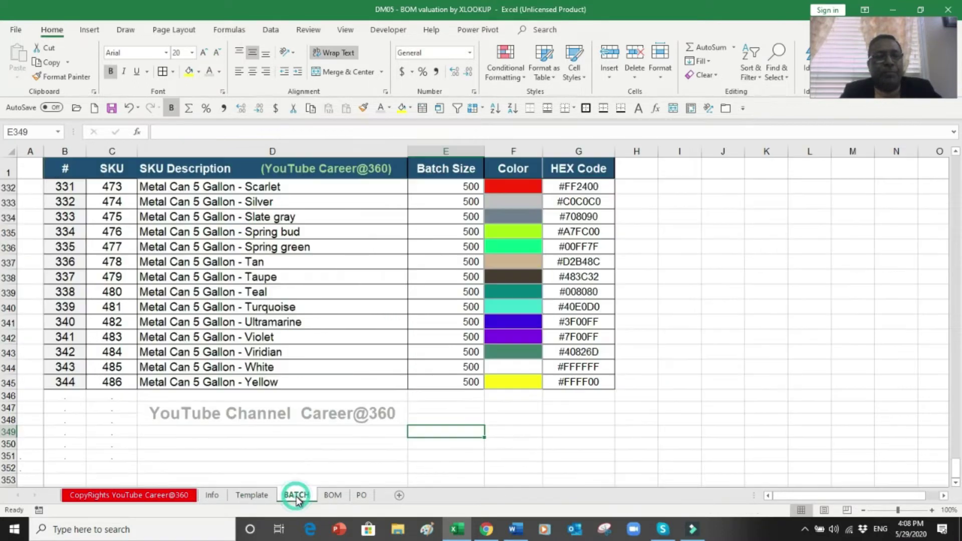
left_click(331, 495)
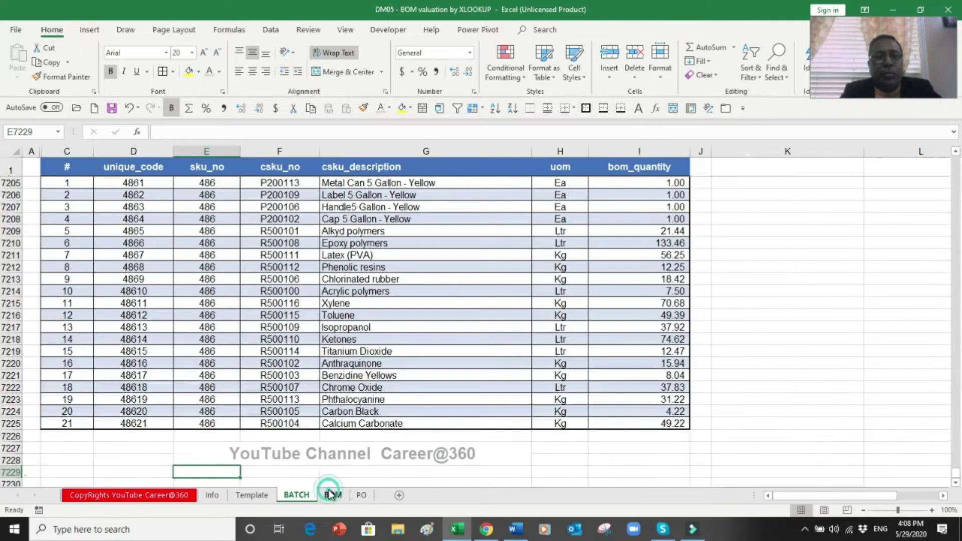
left_click(361, 496)
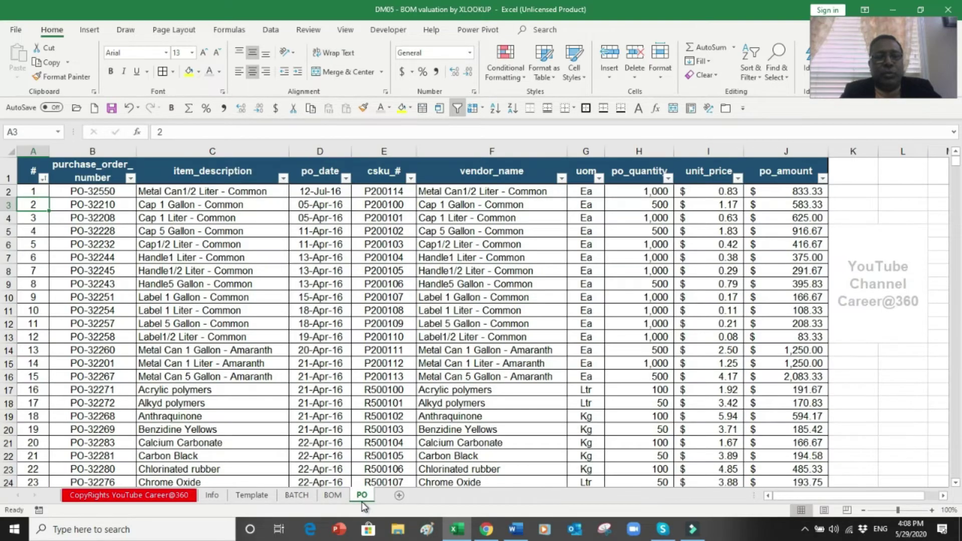
left_click(256, 496)
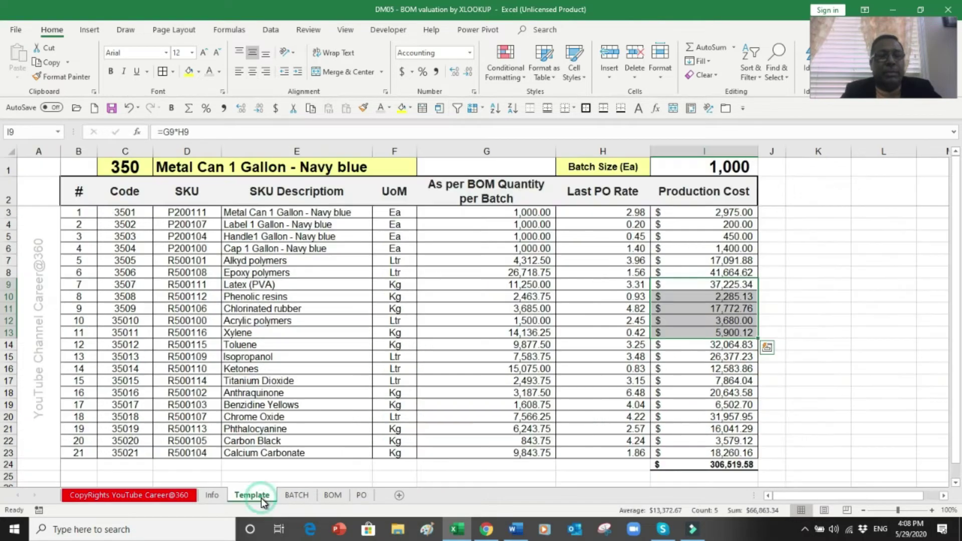
Step: Choose SKU code 104 from the list in cell C1 of the Template sheet
left_click(134, 170)
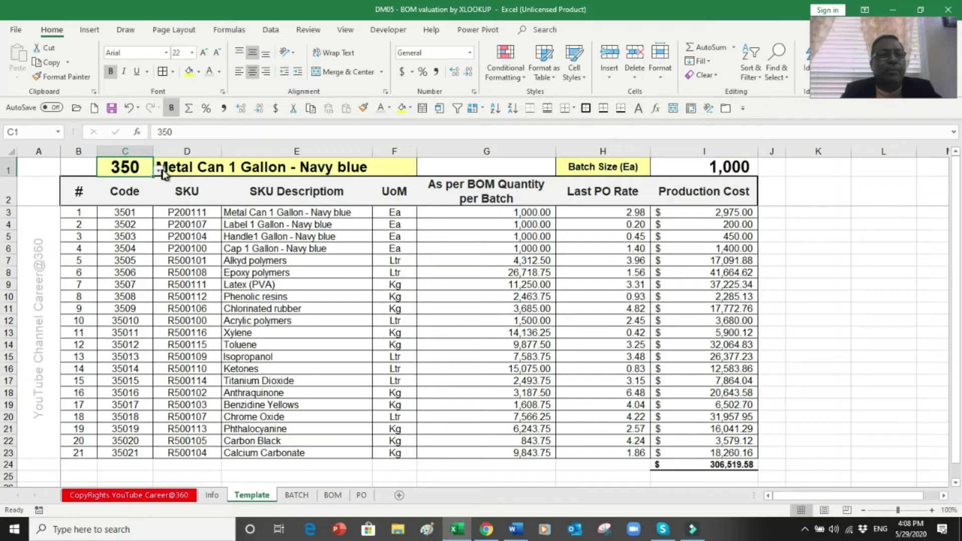
left_click(159, 170)
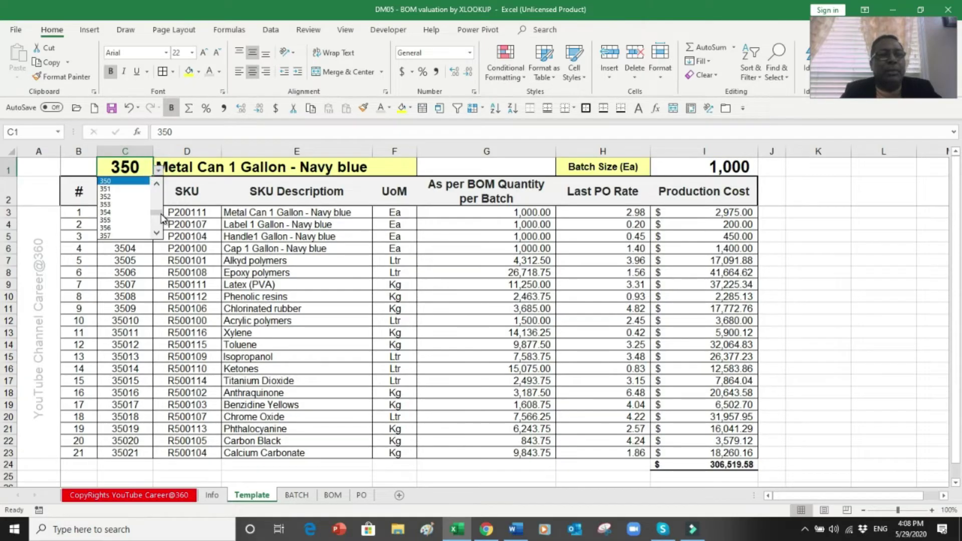
left_click_drag(156, 212, 160, 193)
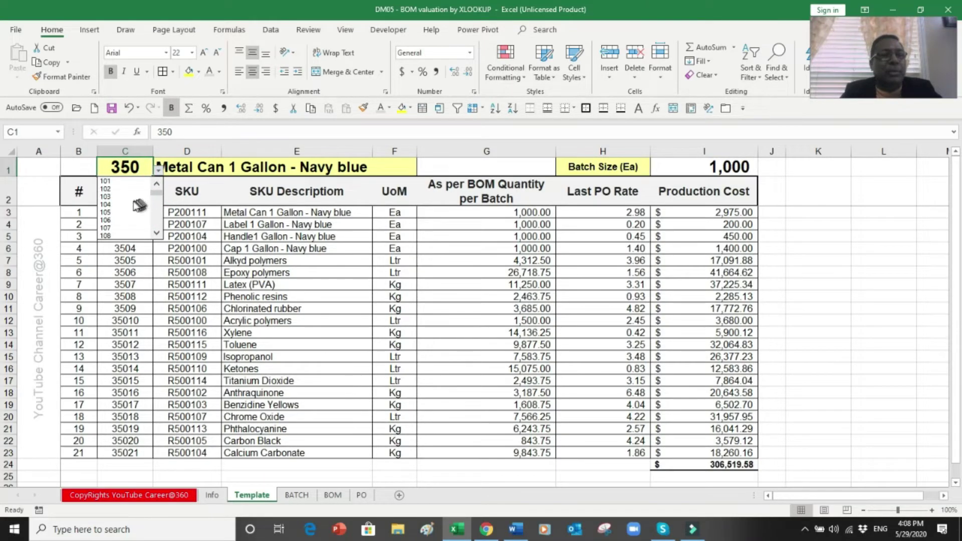
left_click(110, 204)
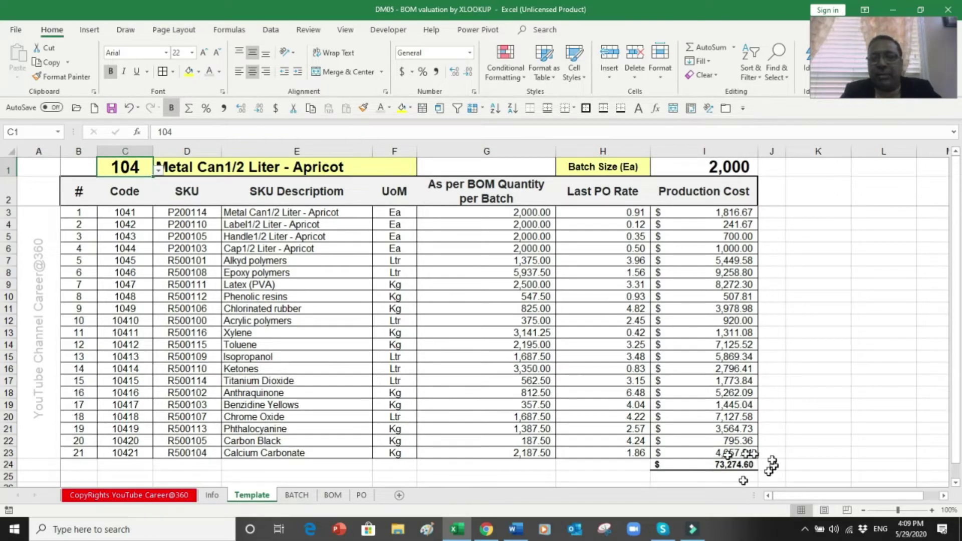
Step: Set the Template sheet's SKU code in cell C1 to 210 from its list
left_click(158, 170)
left_click(159, 217)
left_click(158, 217)
left_click(158, 217)
left_click(159, 216)
left_click(159, 217)
left_click(159, 216)
left_click(159, 217)
left_click(159, 217)
left_click(159, 216)
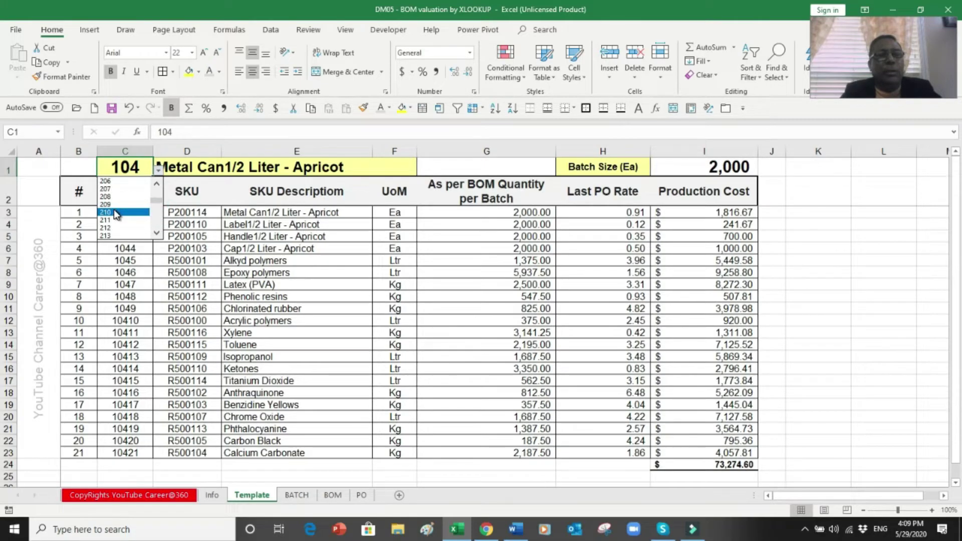
left_click(117, 212)
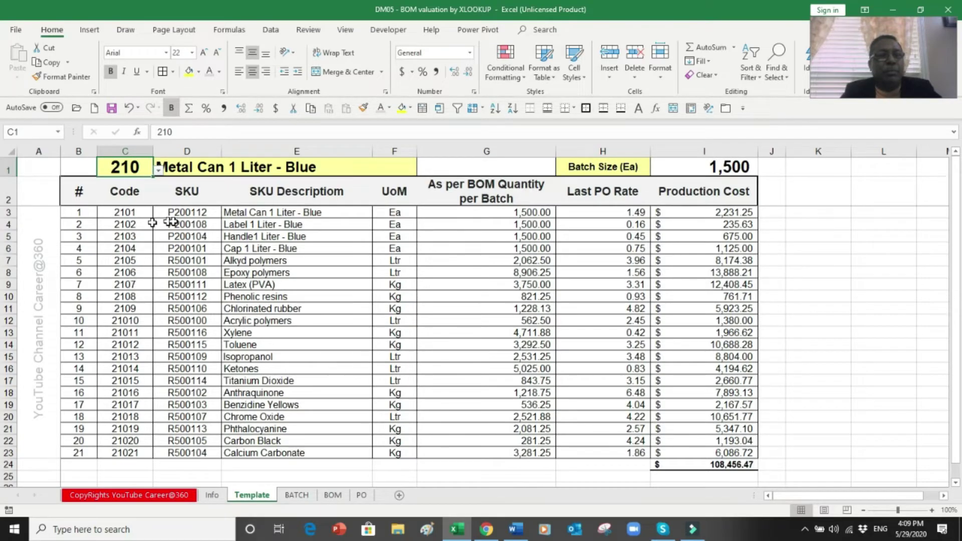
Step: Review the component SKU codes in D3:D23 and read the first two points on the Info sheet
left_click_drag(182, 218, 196, 453)
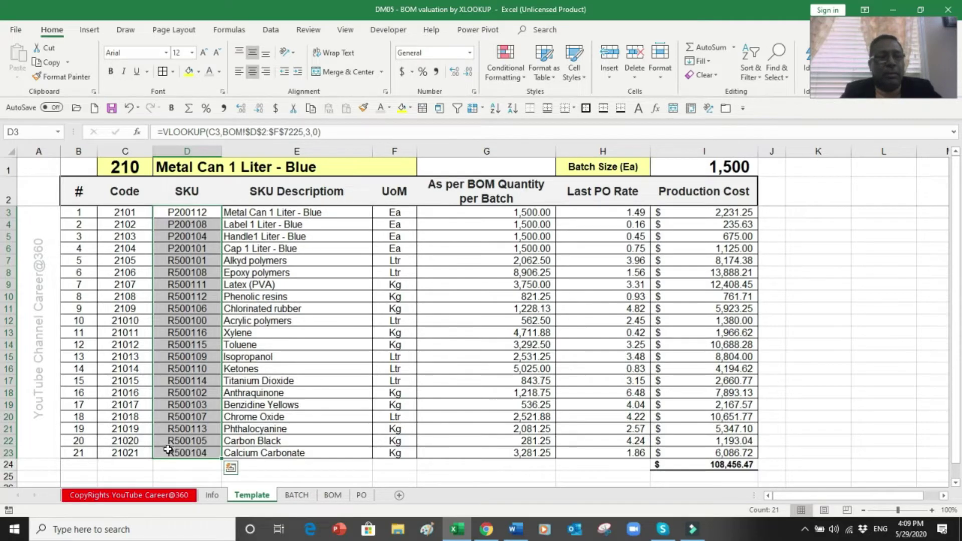
left_click(216, 494)
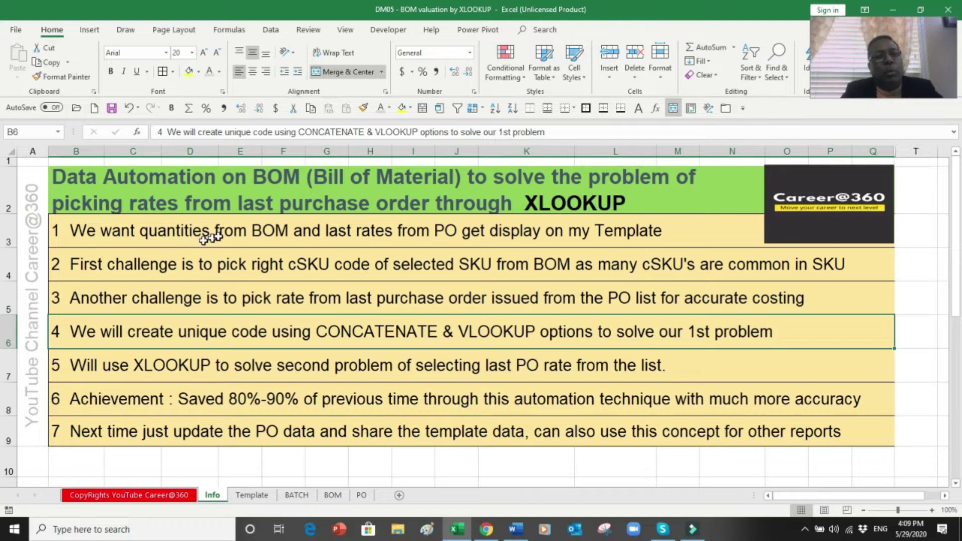
left_click(389, 238)
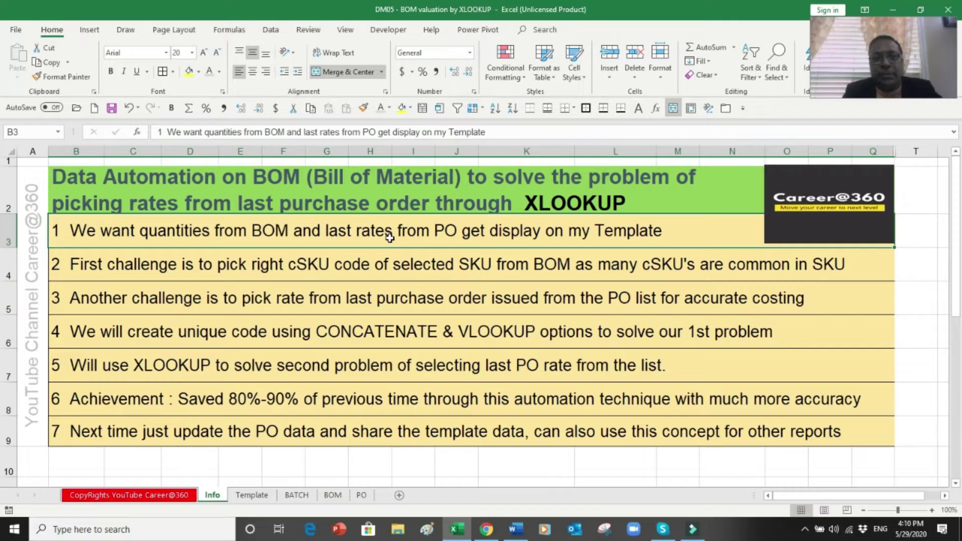
left_click(159, 270)
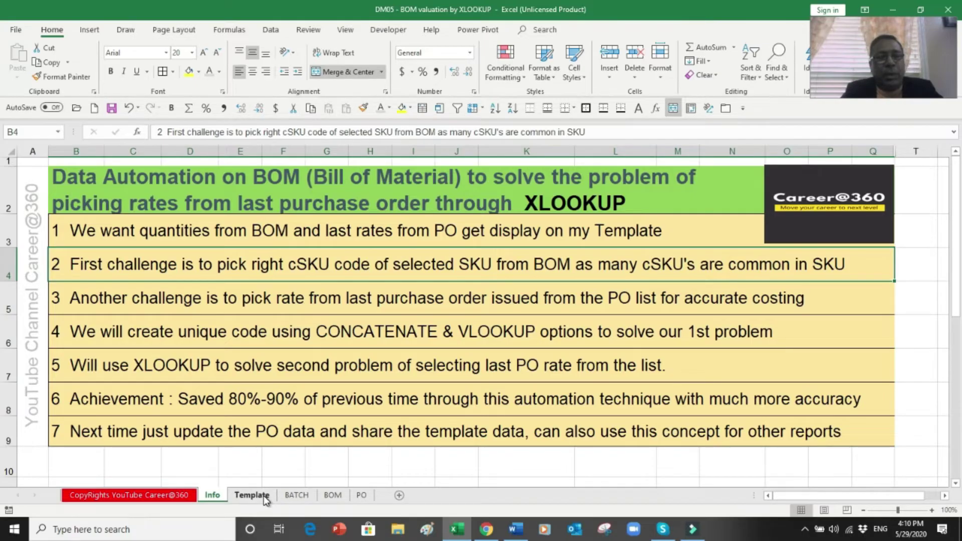
Step: Examine the BATCH sheet's SKU codes and batch sizes from the first record through the last one
left_click(296, 495)
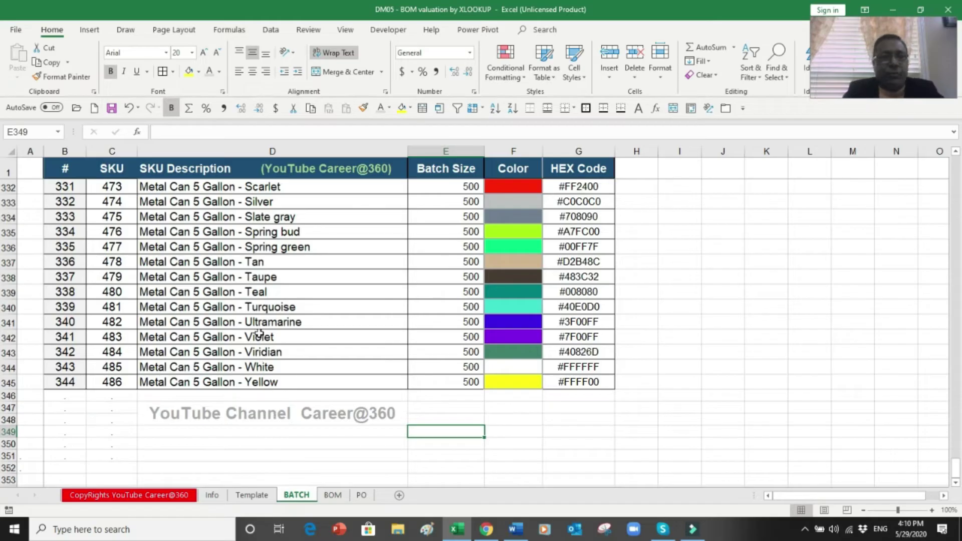
key("ctrl+Home")
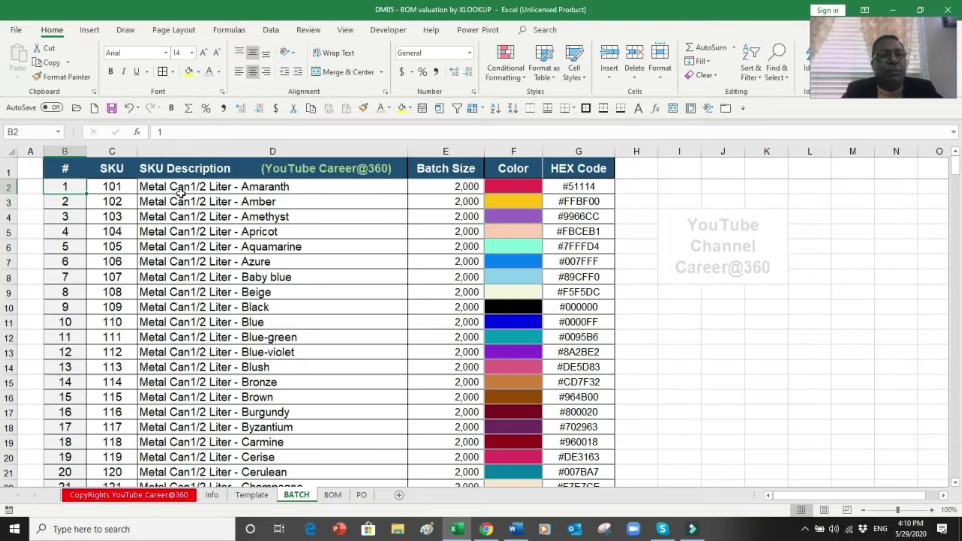
left_click(125, 187)
left_click_drag(124, 187, 124, 254)
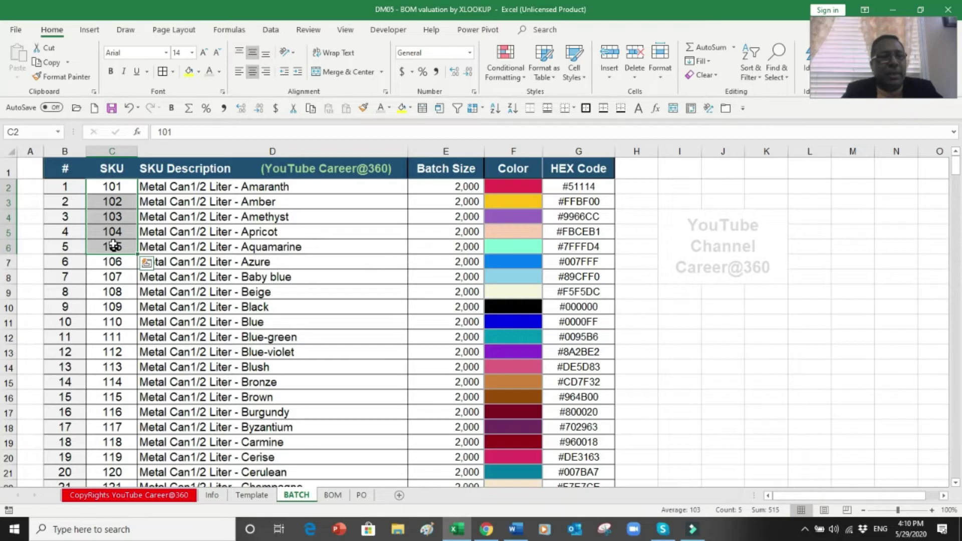
left_click_drag(121, 186, 131, 333)
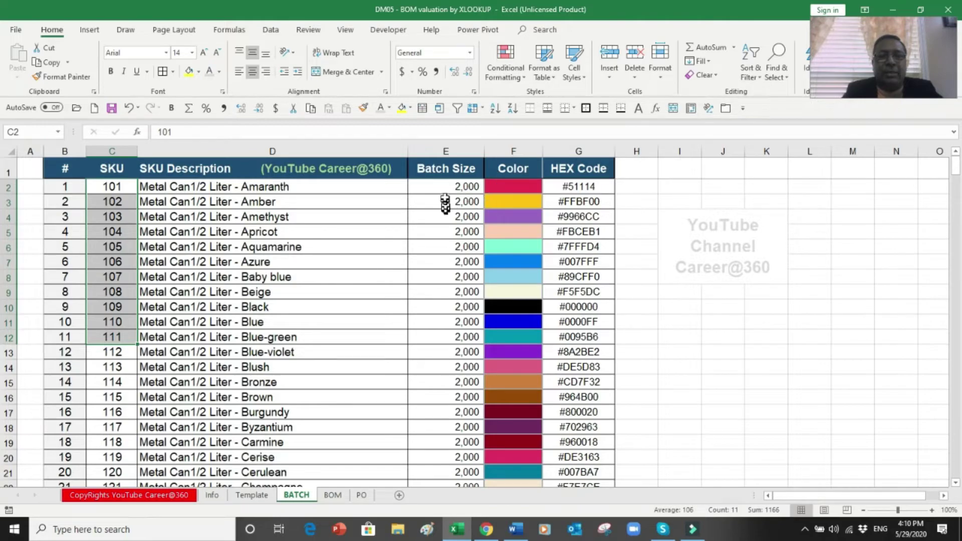
left_click_drag(445, 187, 443, 369)
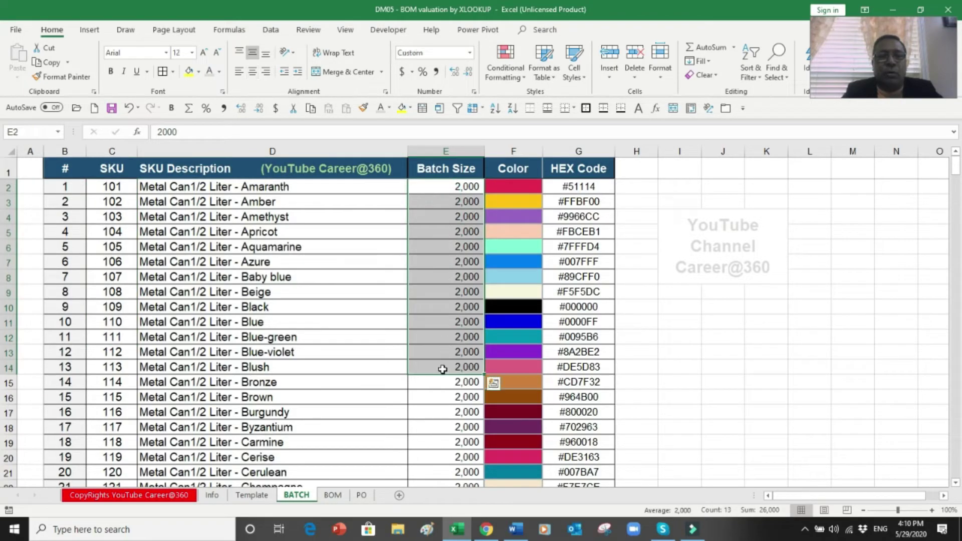
left_click(59, 307)
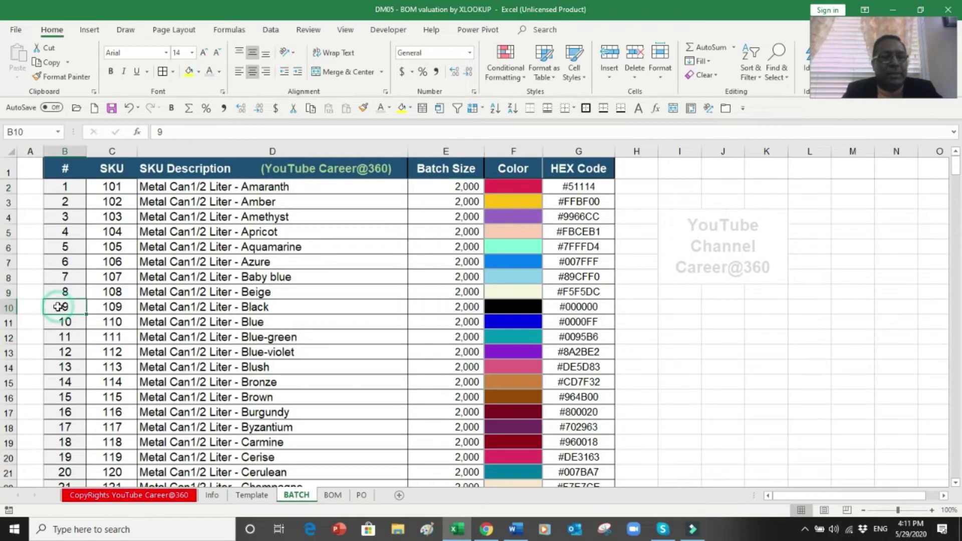
key("ctrl+Down")
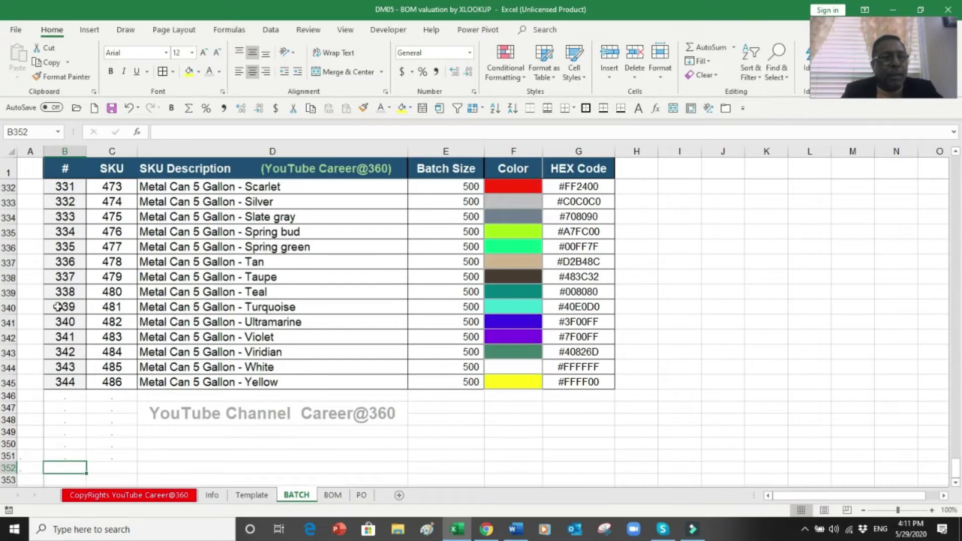
left_click(70, 382)
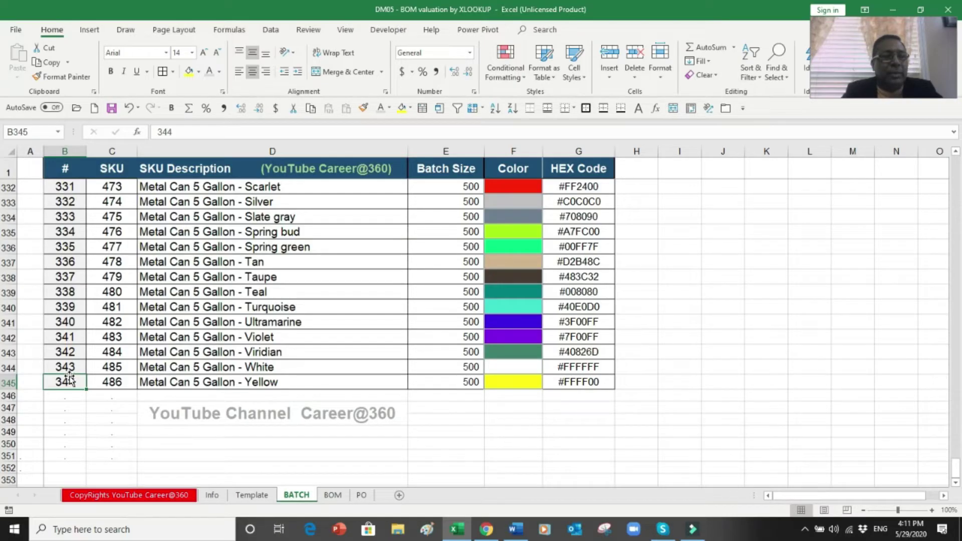
Step: Examine the BOM sheet's rows for SKU 101: component codes, descriptions, units of measure and BOM quantities
left_click(332, 495)
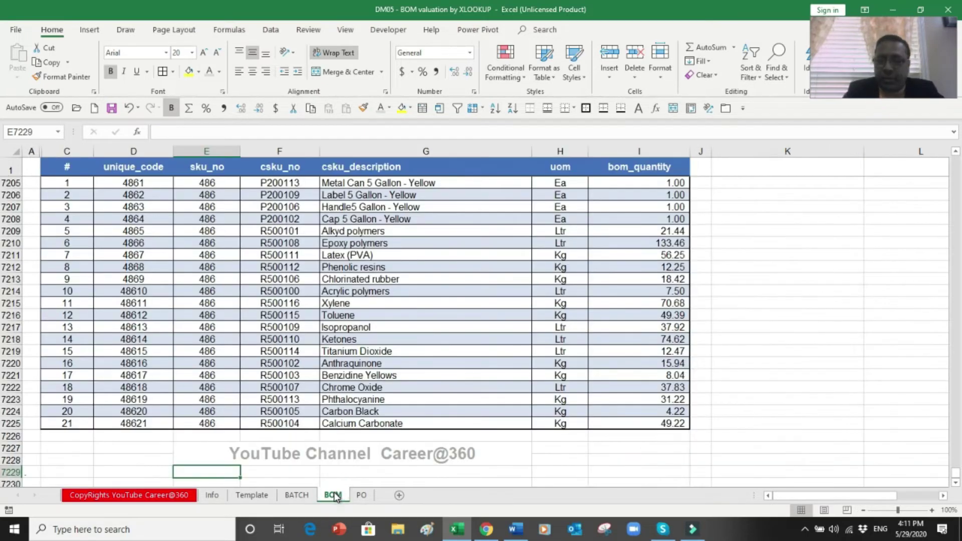
key("ctrl+Home")
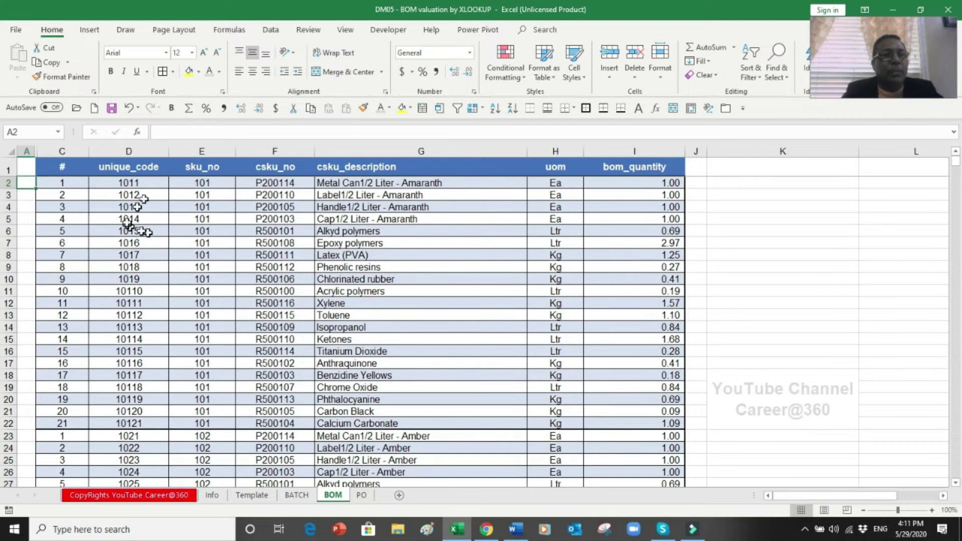
left_click_drag(199, 185, 208, 423)
left_click_drag(278, 184, 283, 423)
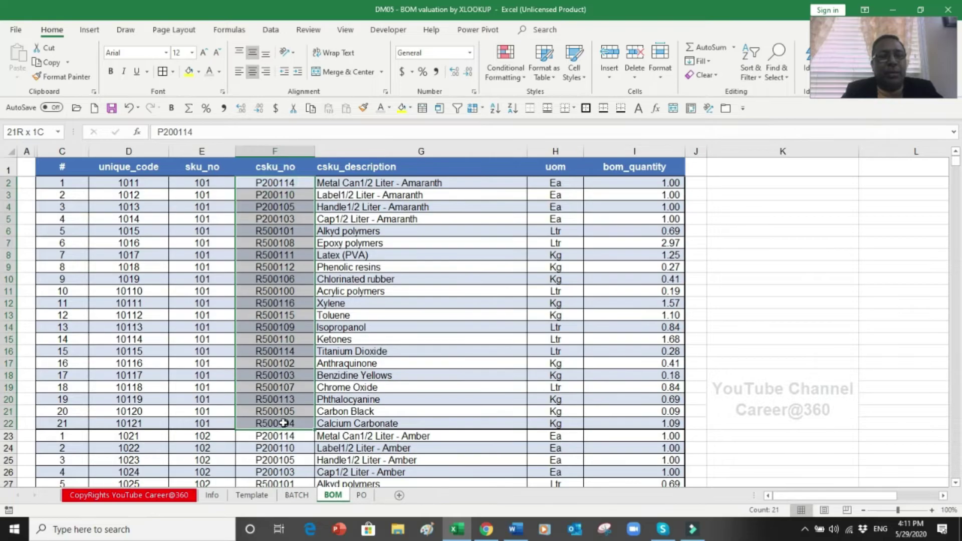
left_click_drag(354, 184, 369, 374)
left_click_drag(548, 231, 550, 278)
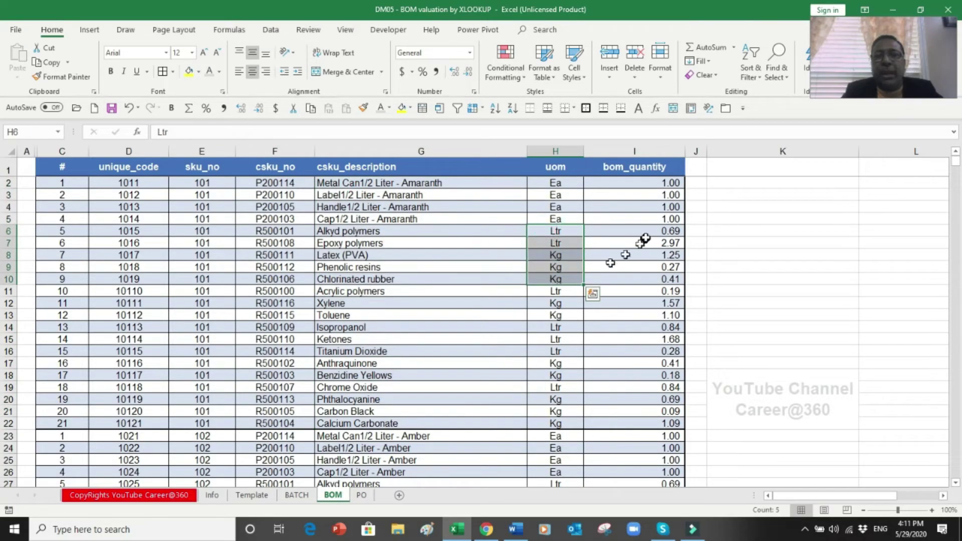
left_click_drag(653, 195, 653, 392)
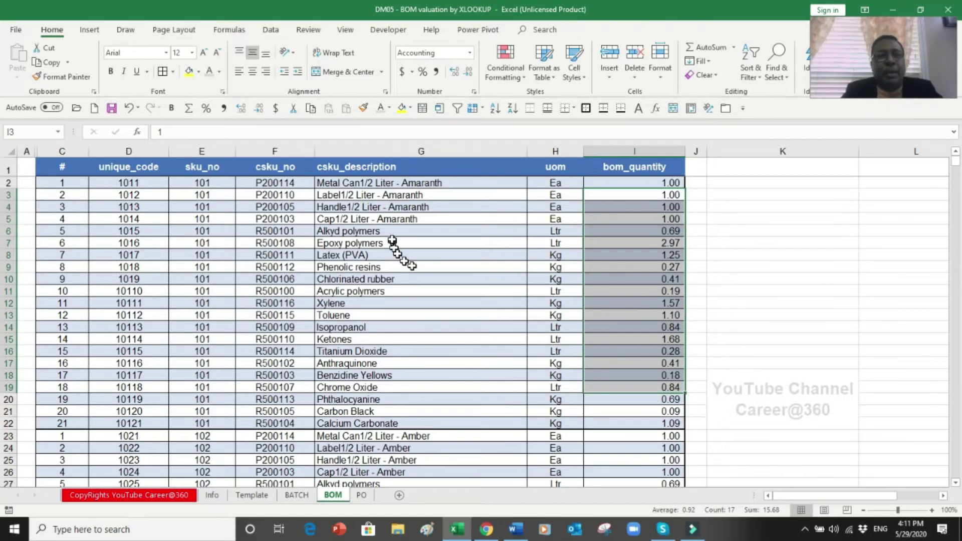
left_click(401, 180)
left_click_drag(401, 180, 399, 217)
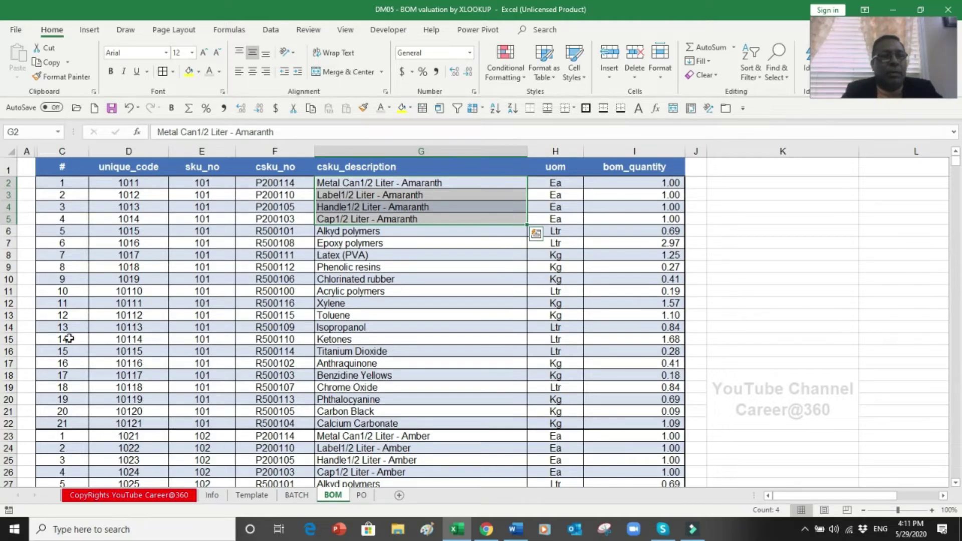
Step: Examine the BOM sheet's records down to the last row and return to its first record
left_click(69, 339)
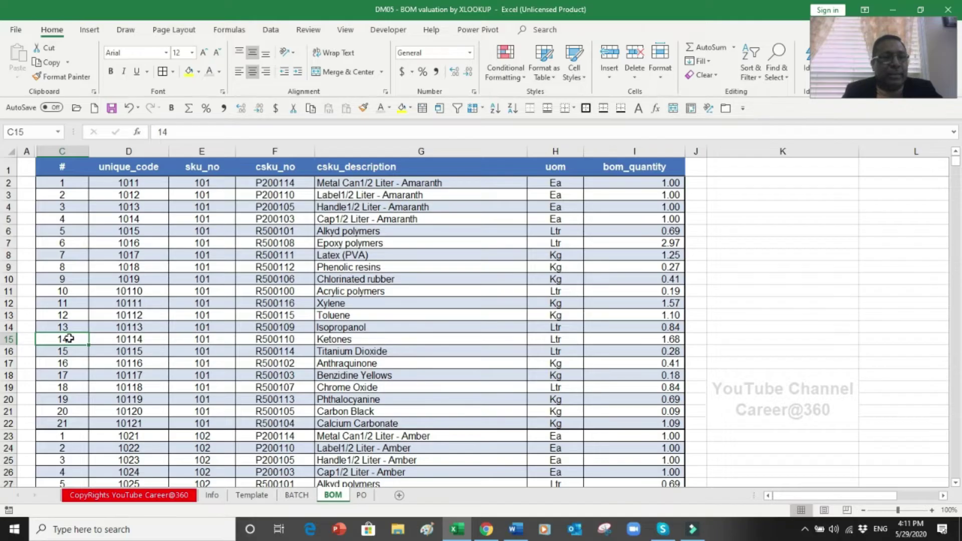
key("ctrl+Down")
key("Down")
key("Down")
key("Down")
key("Down")
key("Down")
key("Down")
key("Down")
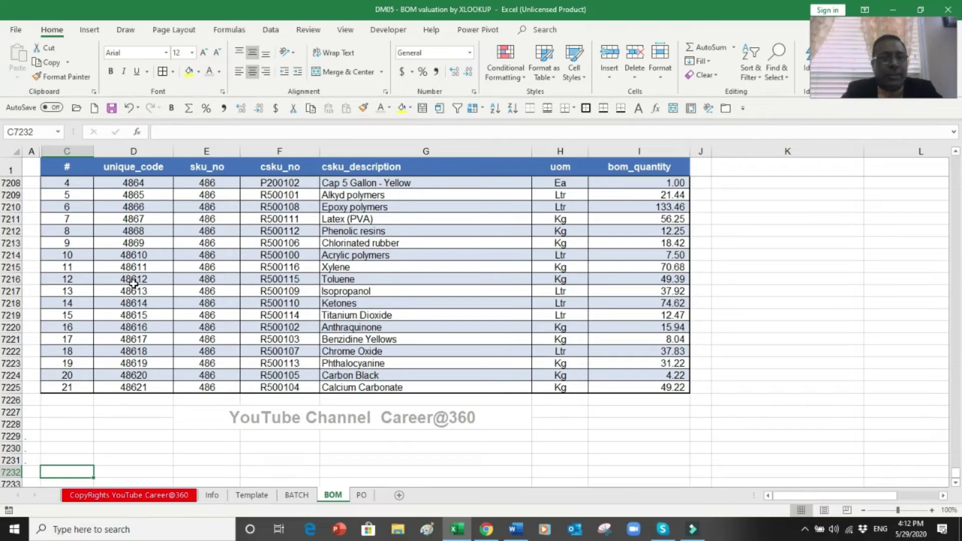
key("ctrl+Home")
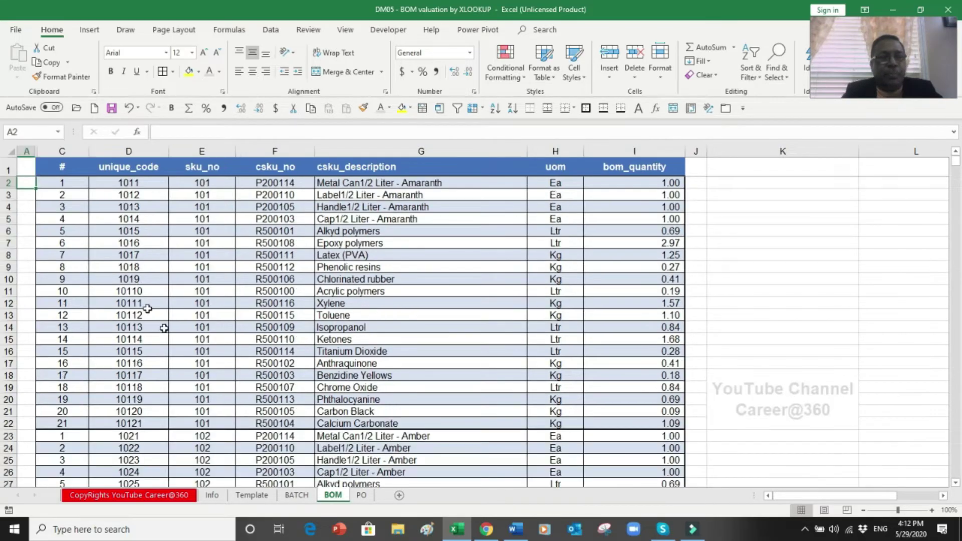
Step: Examine the PO sheet's purchase order records from the first row through the last one
left_click(362, 494)
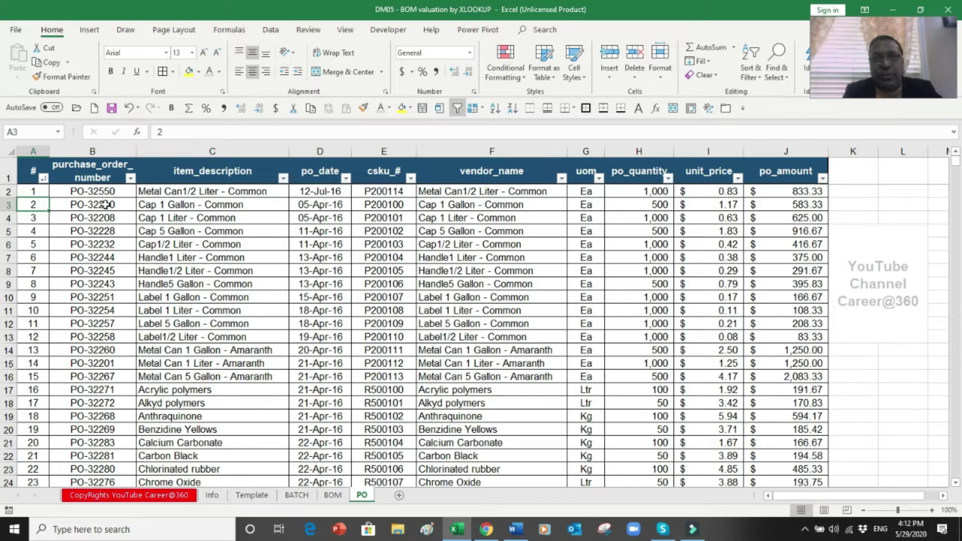
key("ctrl+Down")
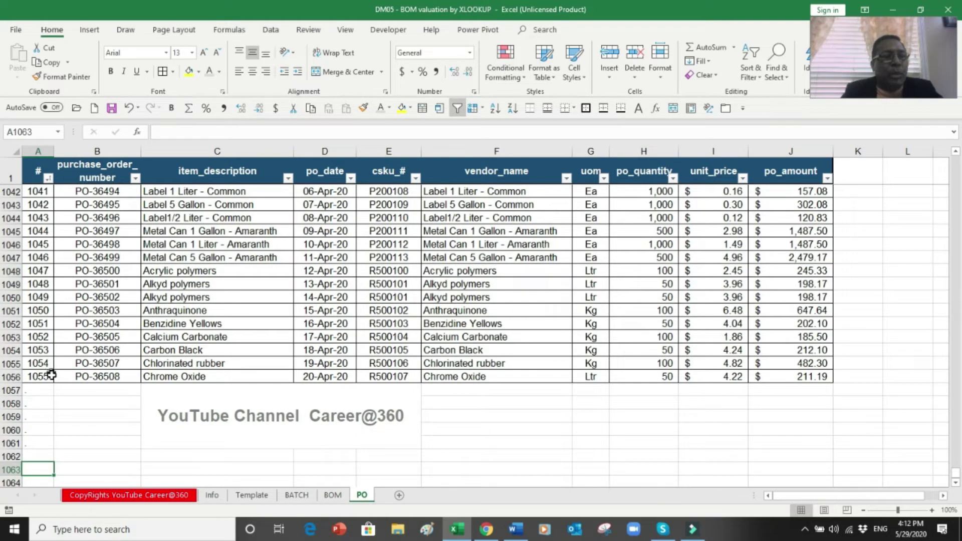
left_click(46, 376)
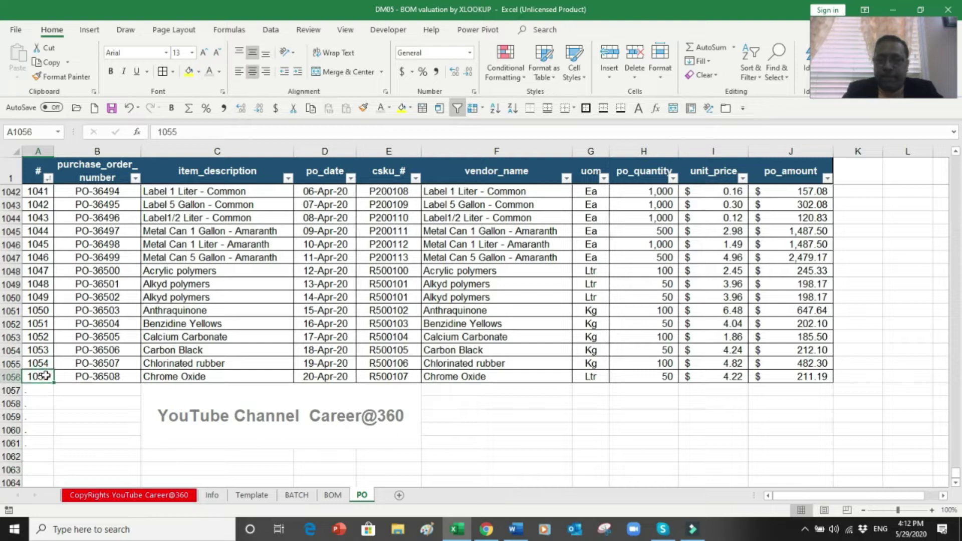
key("ctrl+Up")
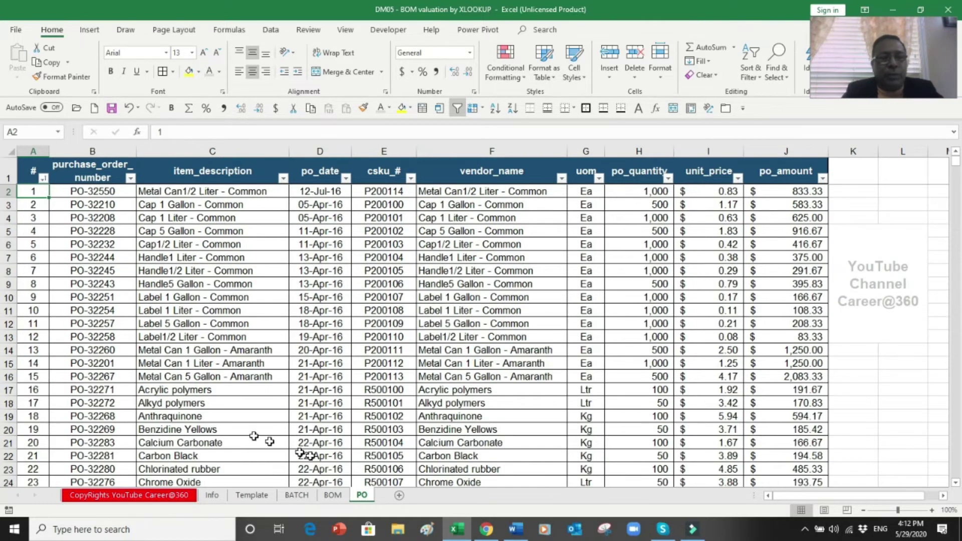
Step: Look over the three source data sheets in turn: BATCH, BOM and PO
left_click(305, 496)
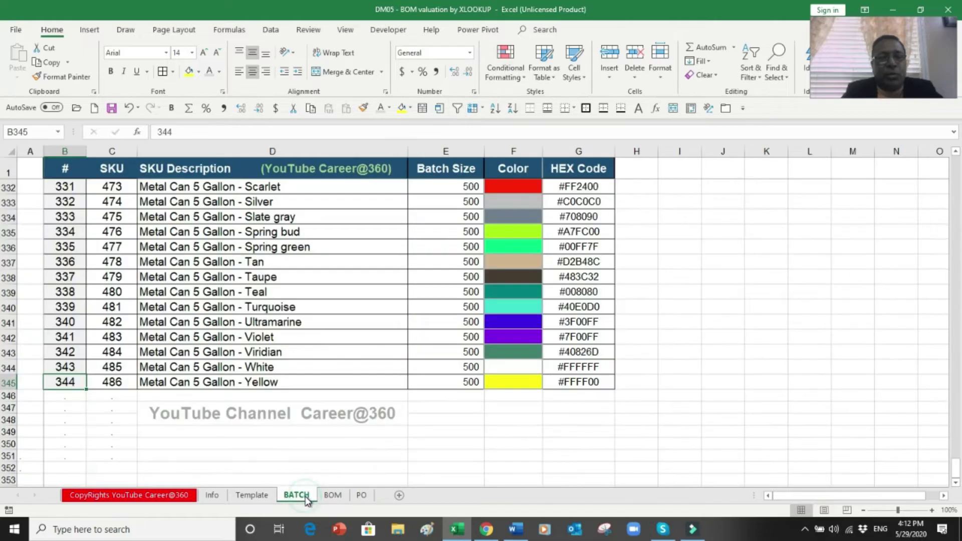
left_click(333, 495)
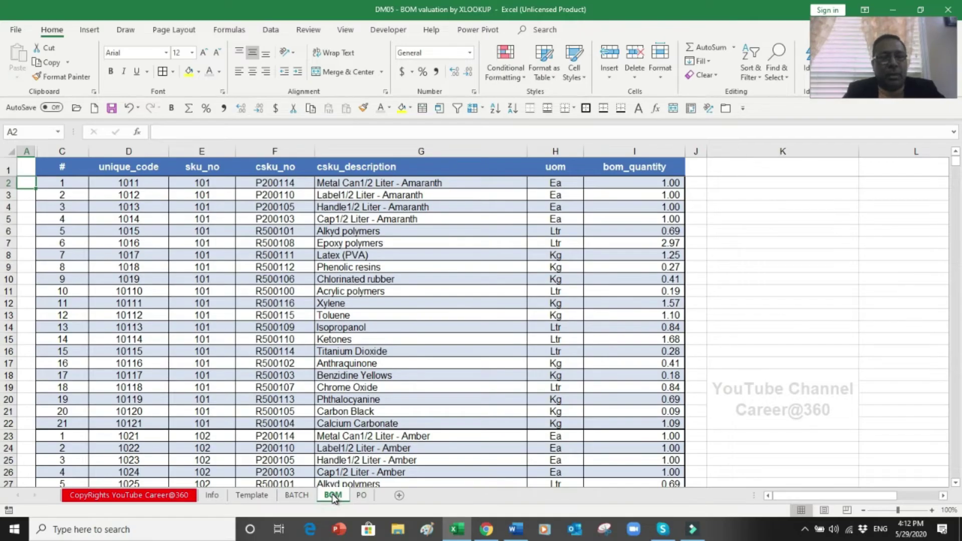
left_click(362, 495)
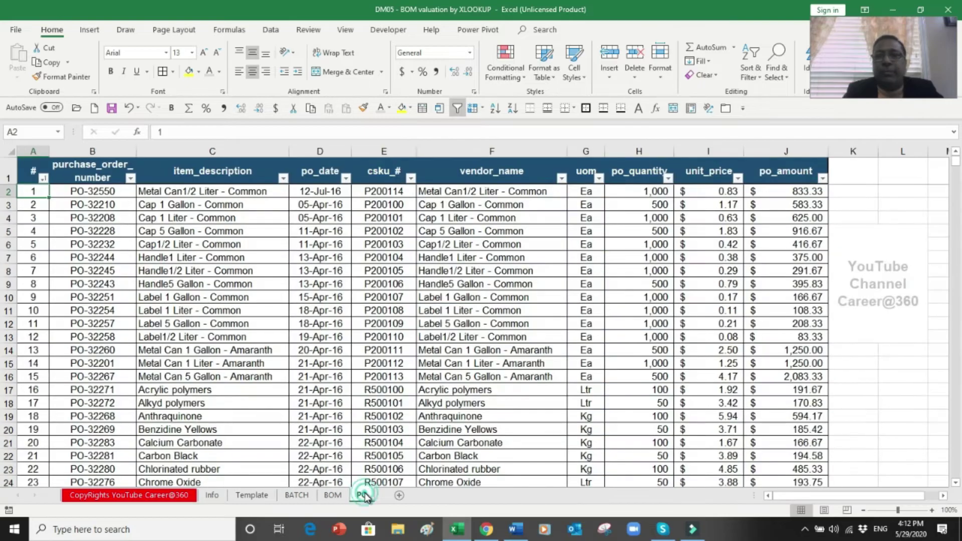
Step: Clear the Template sheet's contents in C3:H23, from the Code column through the Last PO Rate column
left_click(240, 495)
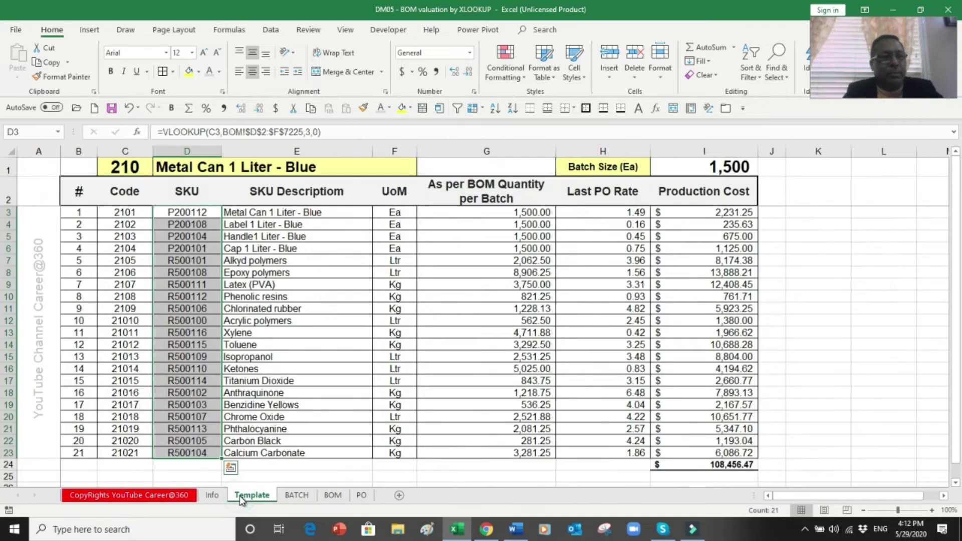
left_click(236, 332)
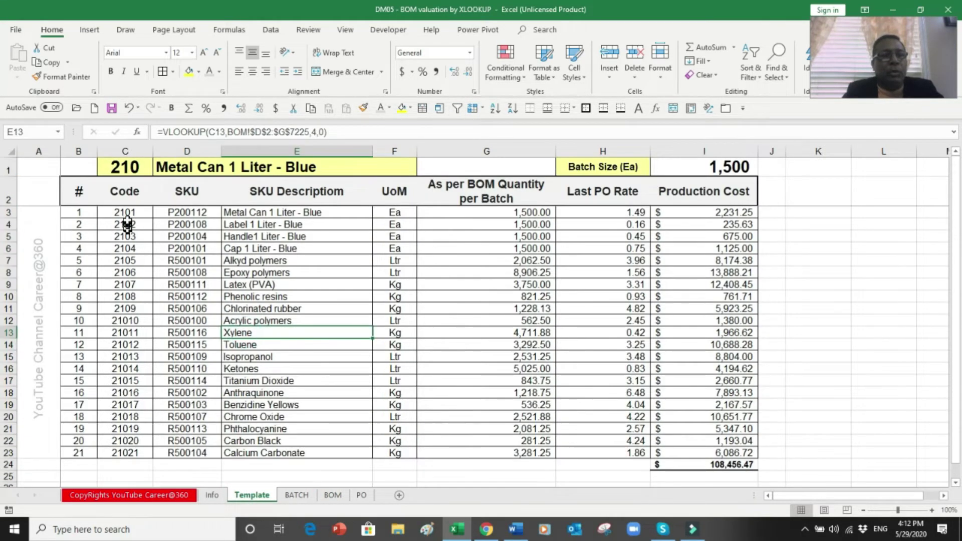
left_click_drag(125, 212, 599, 451)
key("Delete")
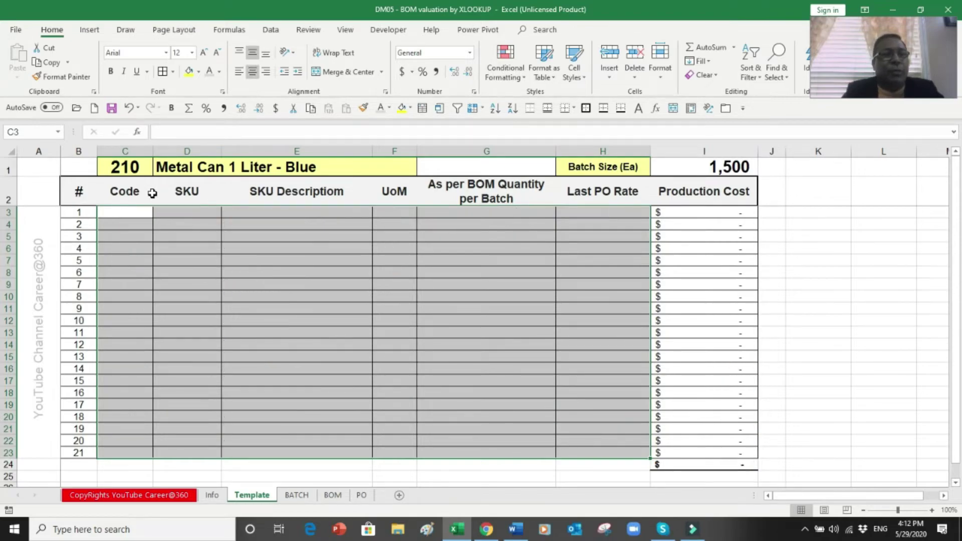
Step: Review the SKU code list in the Template's cell C1 and the SKU codes and descriptions on the BATCH sheet
left_click(142, 168)
left_click(158, 172)
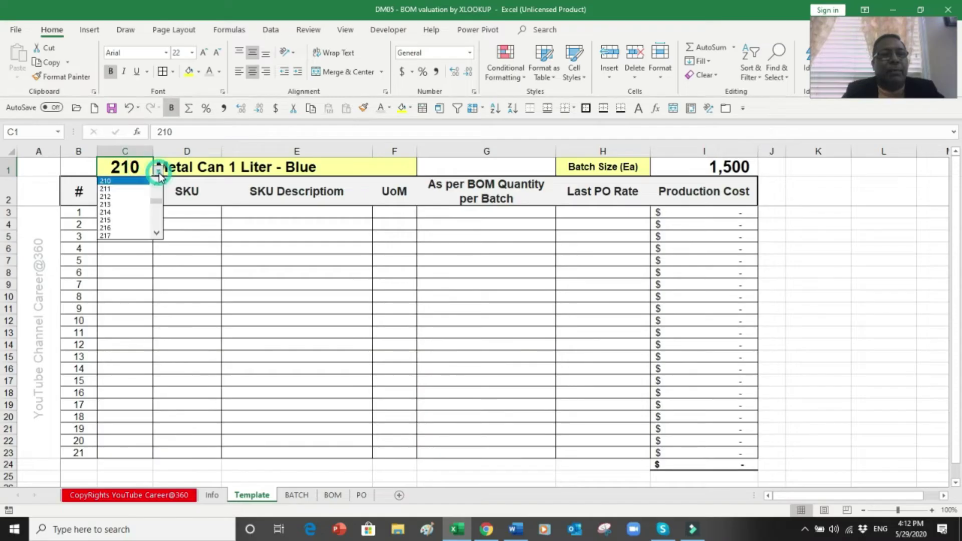
key("Escape")
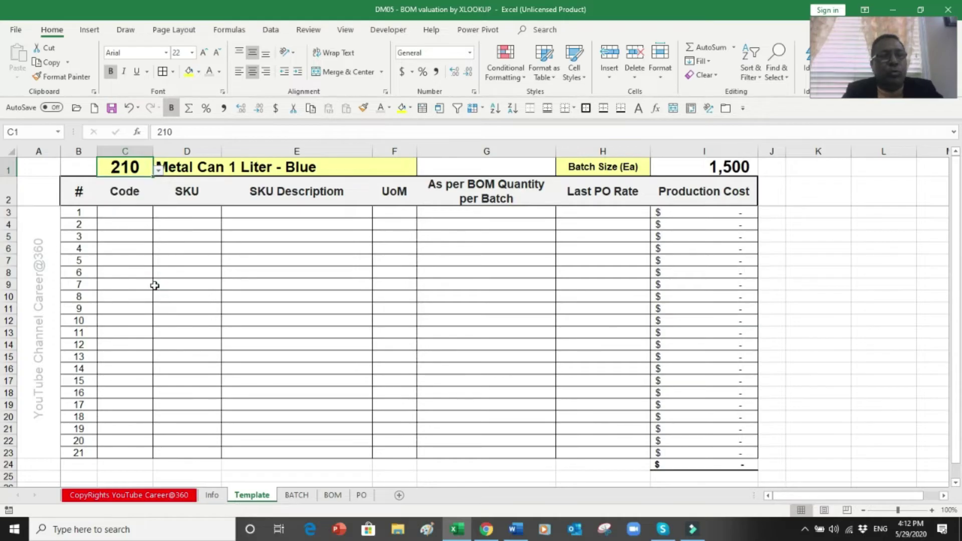
left_click(297, 496)
left_click(129, 303)
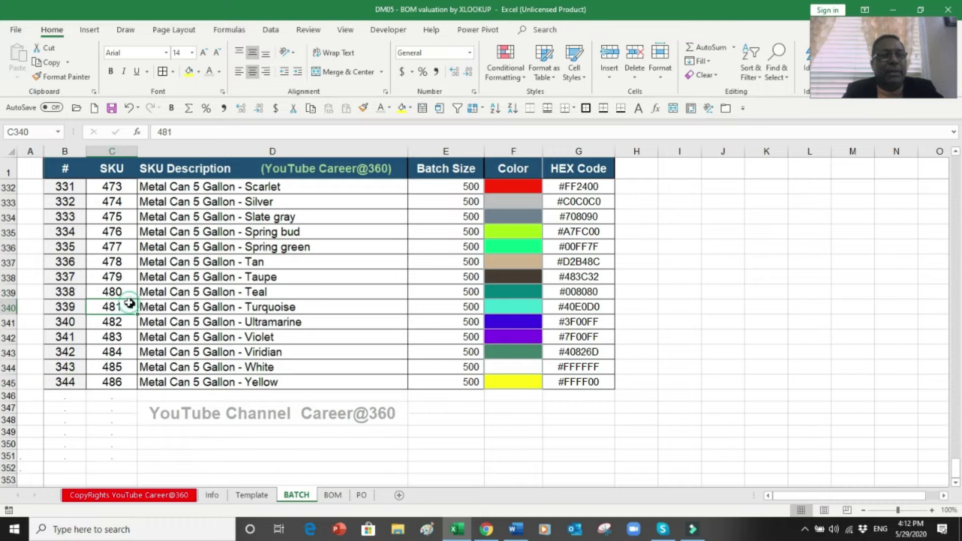
key("ctrl+Up")
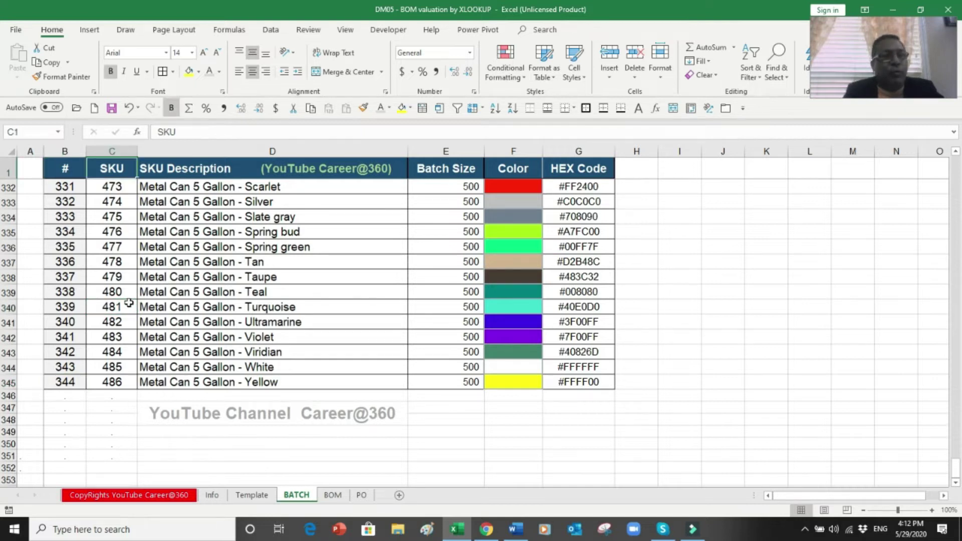
key("Down")
key("Down")
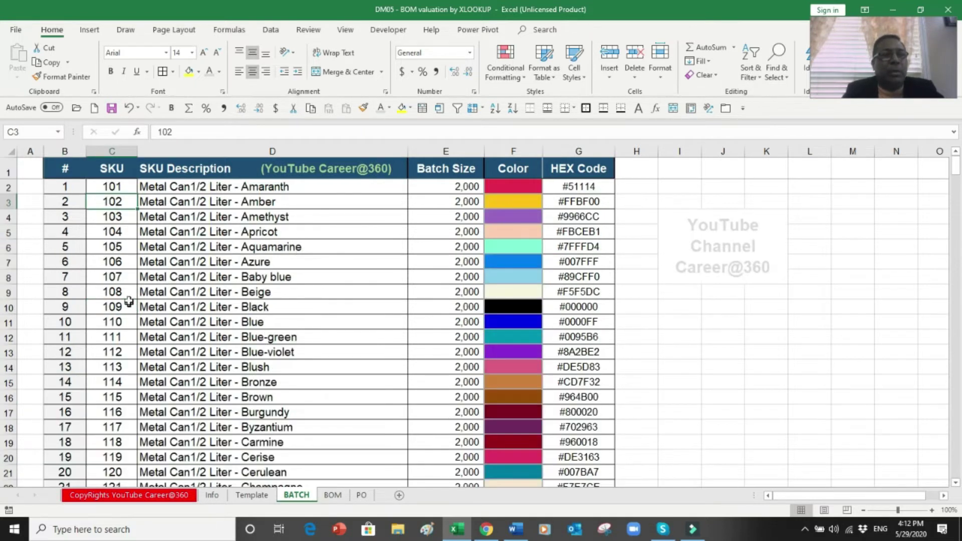
left_click_drag(111, 186, 111, 279)
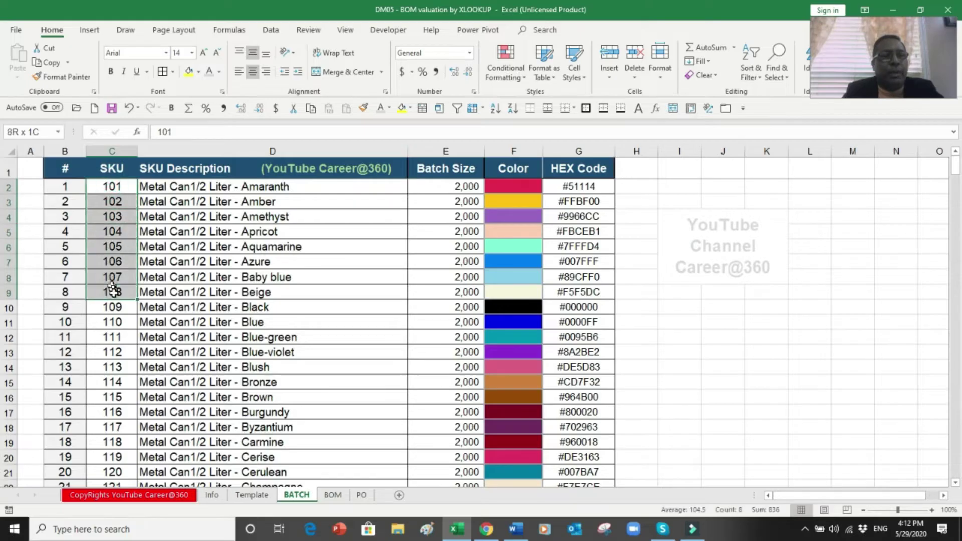
left_click_drag(195, 203, 203, 329)
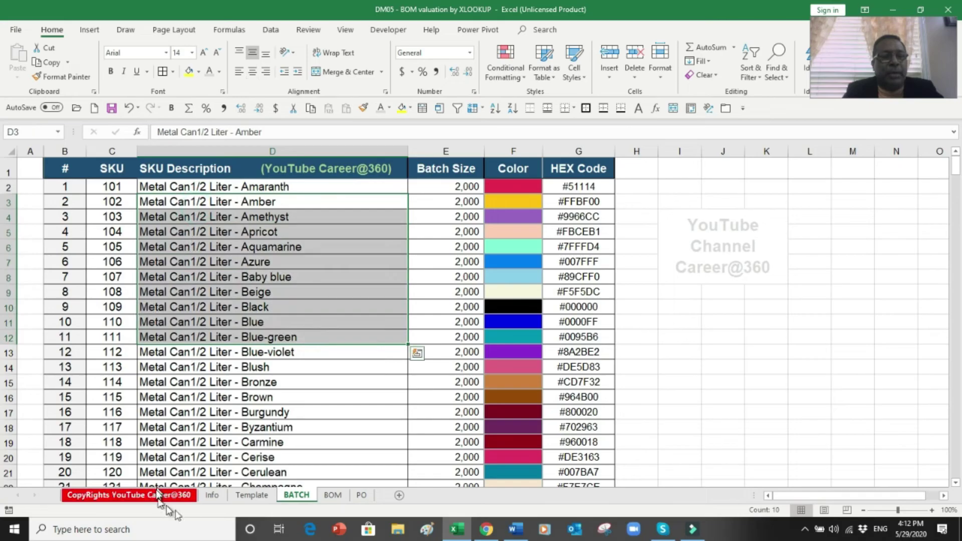
Step: Check the description formula in the Template's cell D1 and set the SKU code in C1 to 101
left_click(251, 495)
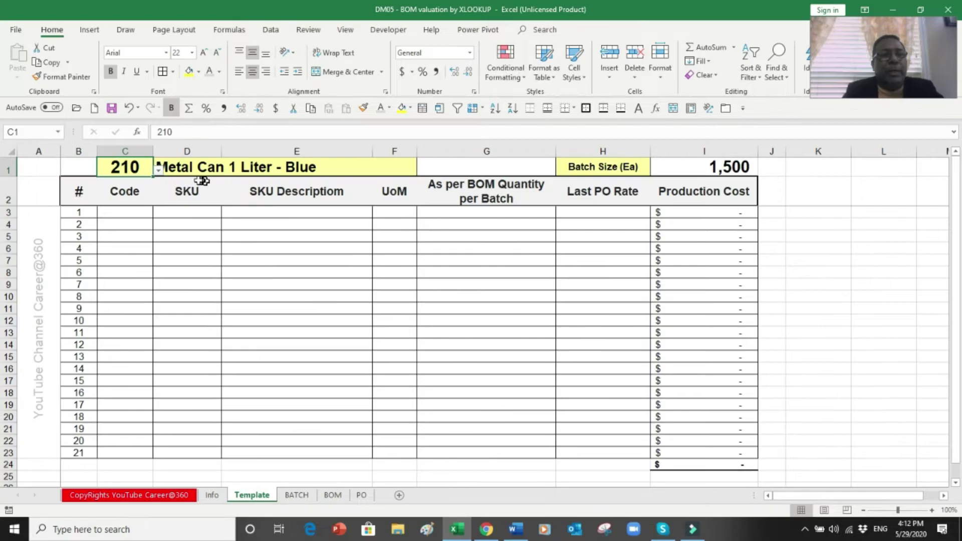
left_click(246, 167)
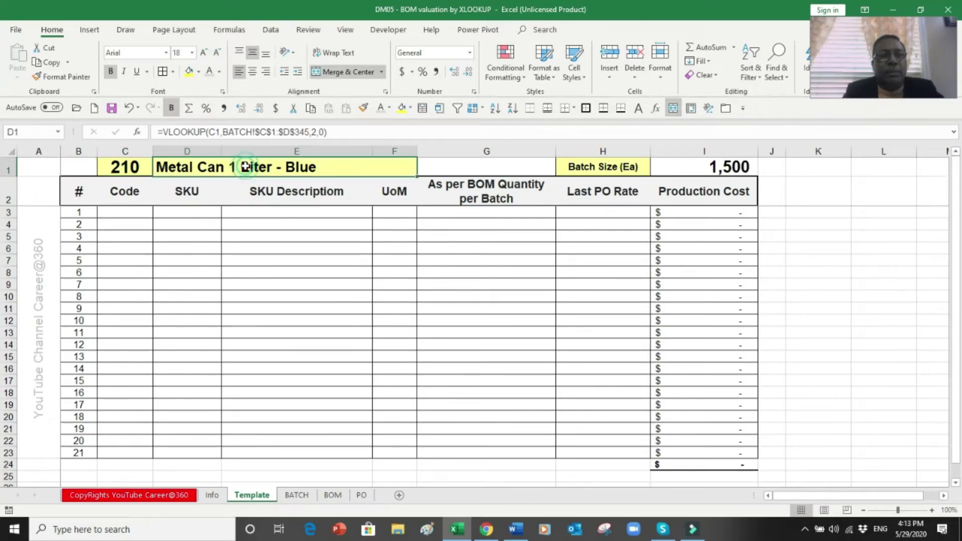
left_click(143, 166)
left_click(157, 170)
left_click(156, 202)
left_click_drag(157, 202, 157, 182)
left_click(126, 181)
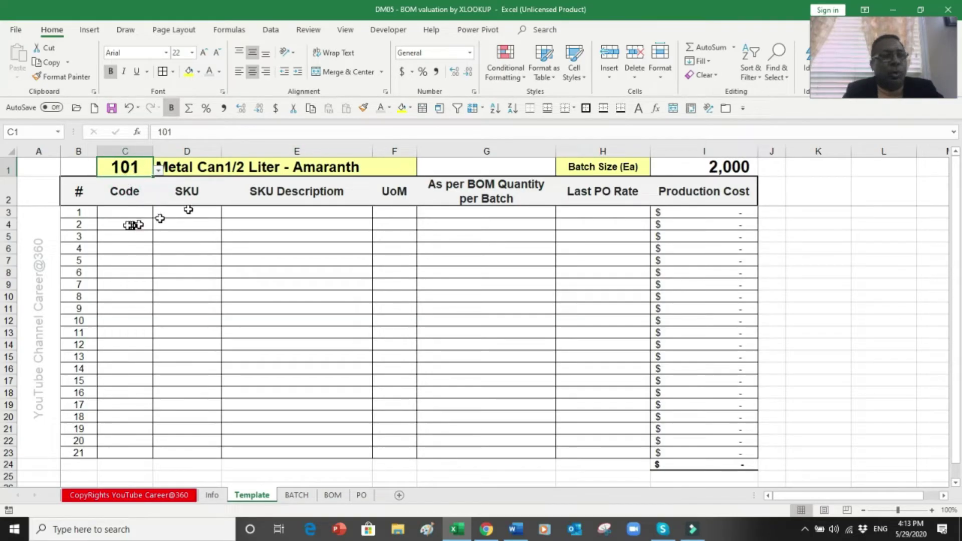
Step: Read the Info sheet's points on picking the right cSKU code and creating a unique code
left_click(122, 212)
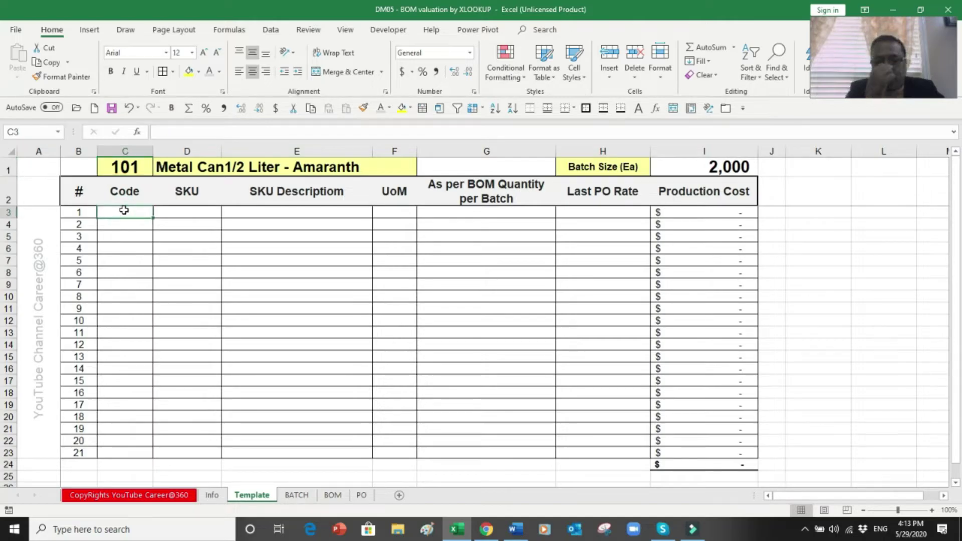
left_click(216, 494)
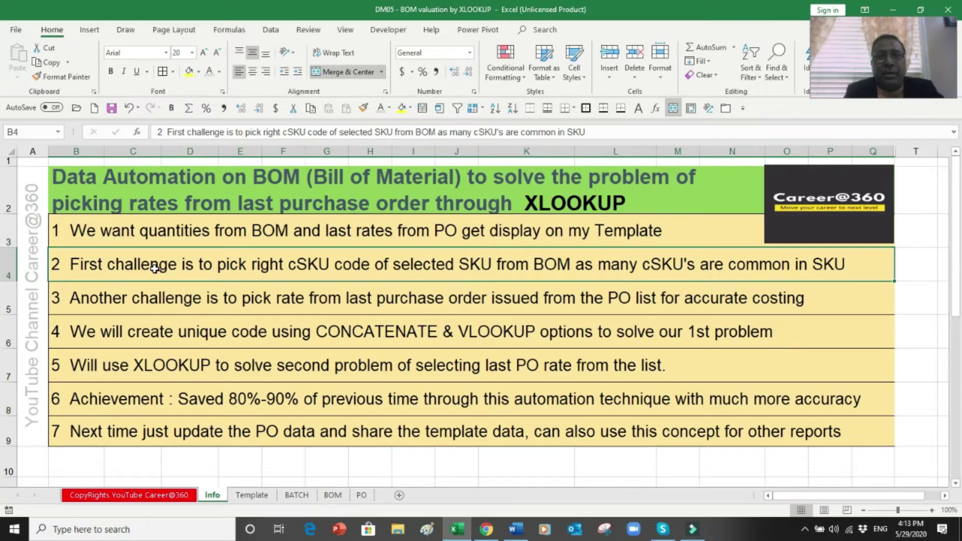
left_click(245, 495)
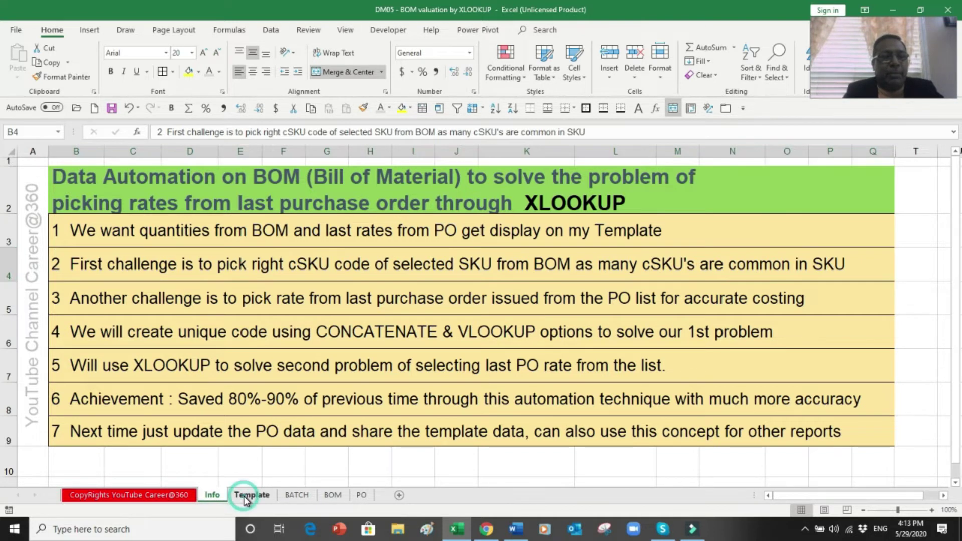
Step: Enter the formula =C1&B3 in the Template's cell C3 to combine the SKU code with the row number
left_click(127, 170)
left_click_drag(132, 211, 125, 450)
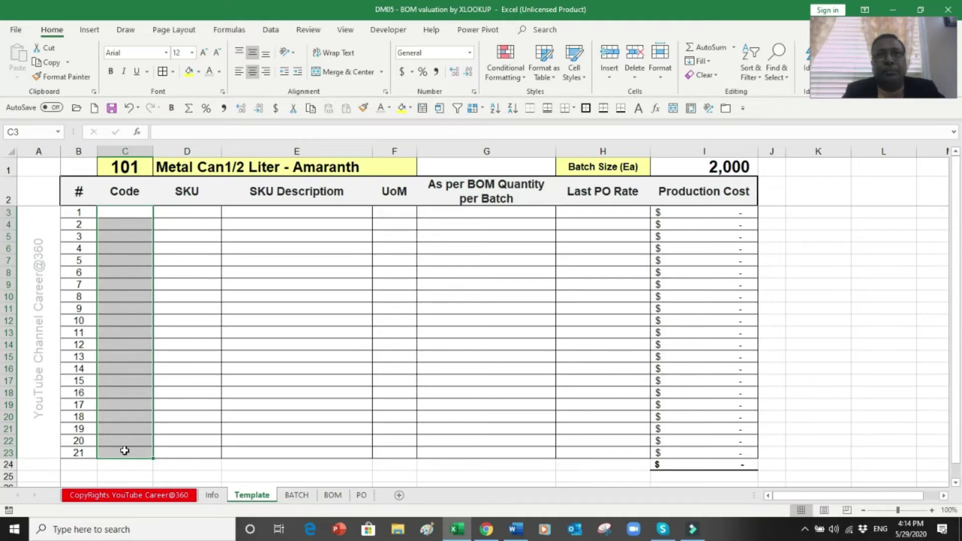
left_click(127, 210)
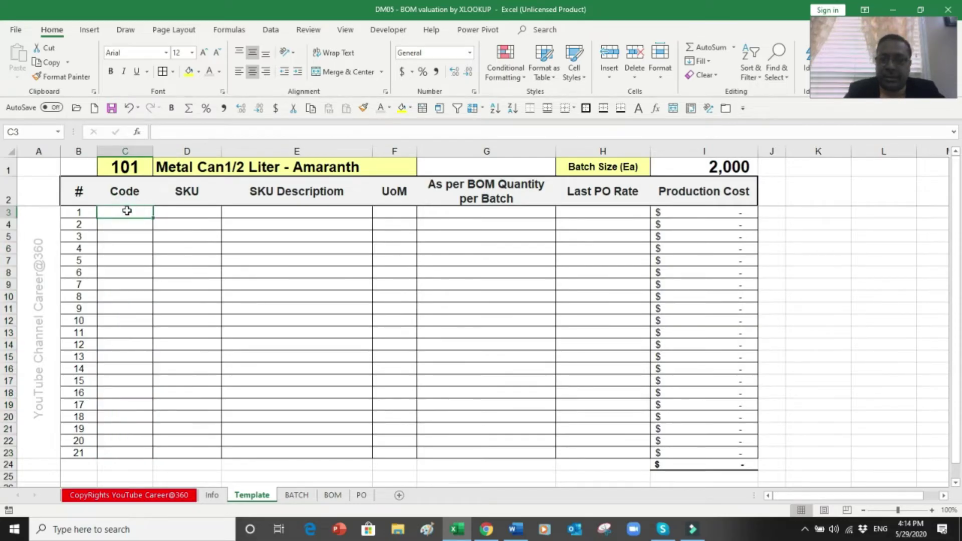
type("=")
left_click(134, 167)
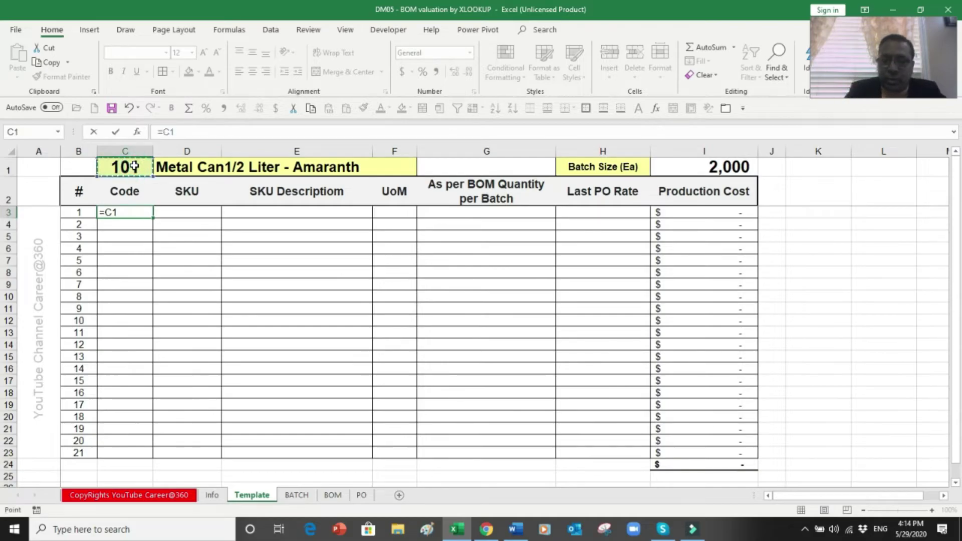
type("&")
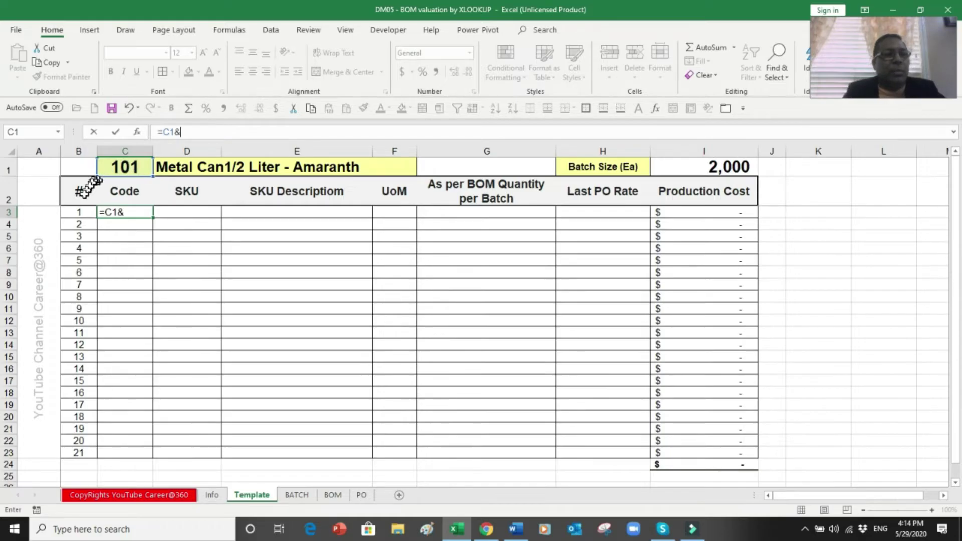
left_click(78, 213)
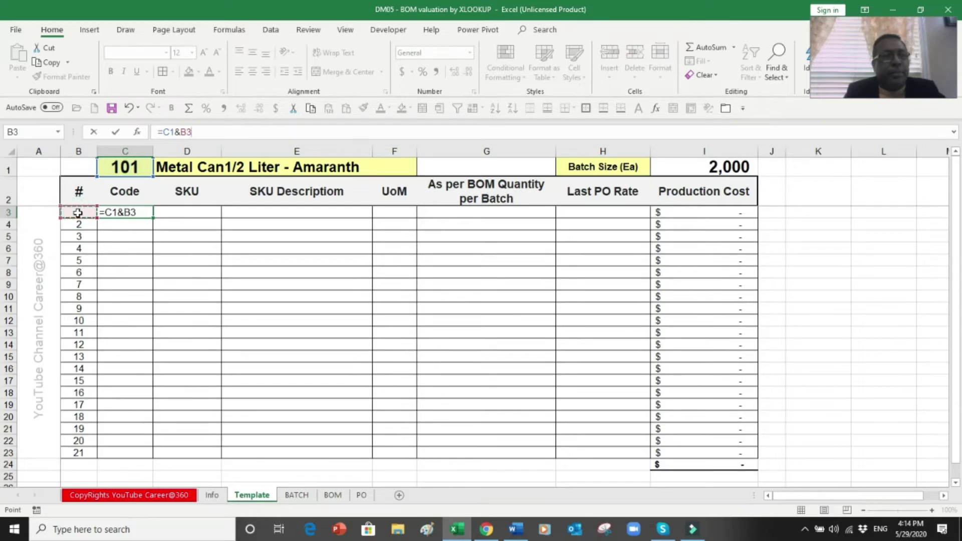
key("Return")
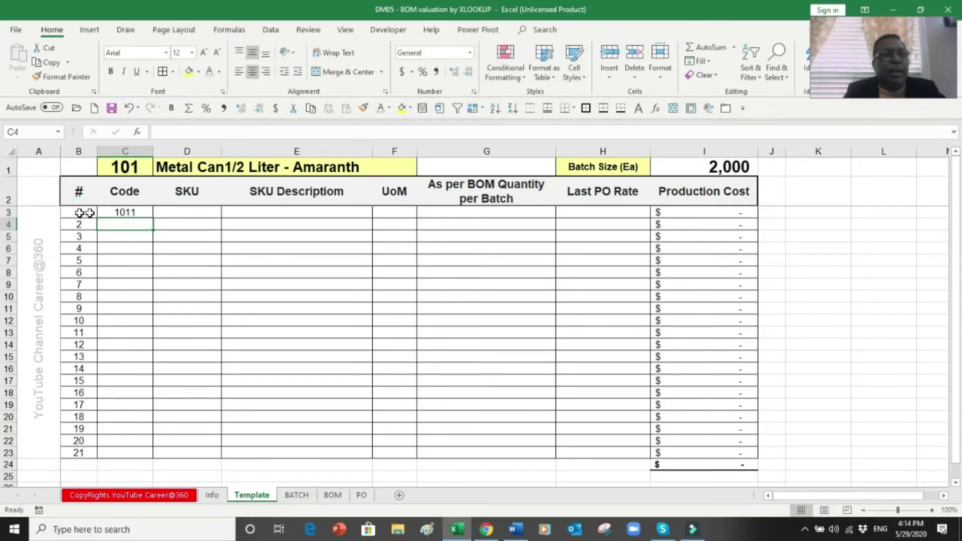
left_click(131, 212)
left_click_drag(152, 219, 149, 457)
key("ctrl+z")
Step: Change the formula in C3 to =$C$1&B3 and fill it down the Code column to C23
left_click(142, 213)
left_click_drag(153, 219, 149, 453)
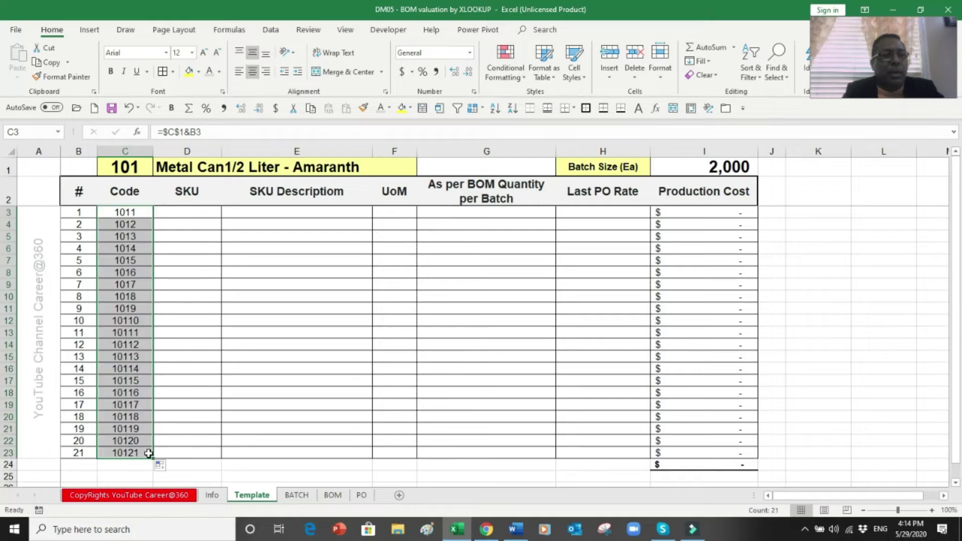
Step: Examine how the BOM sheet's unique codes combine the sku_no with the row number for SKU 101 and the following SKUs
left_click(182, 217)
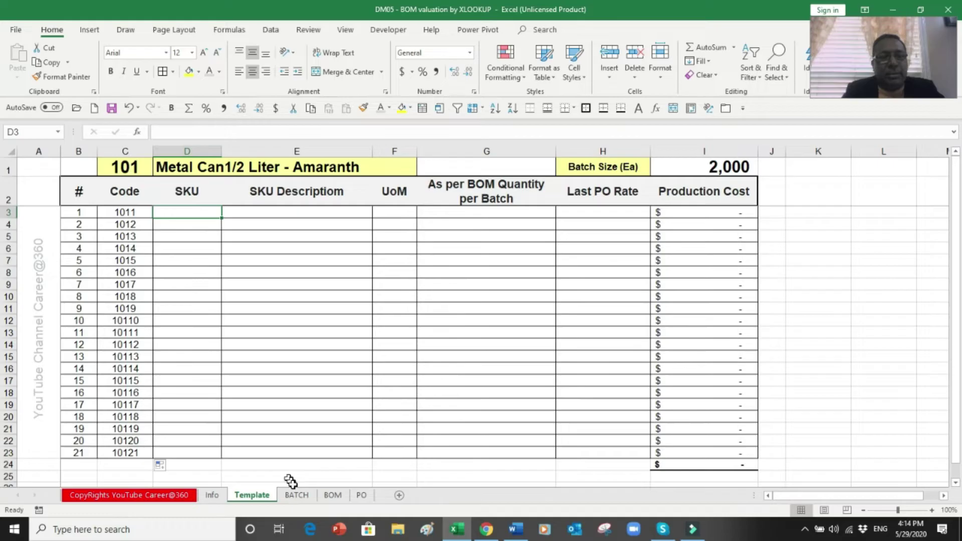
left_click(331, 495)
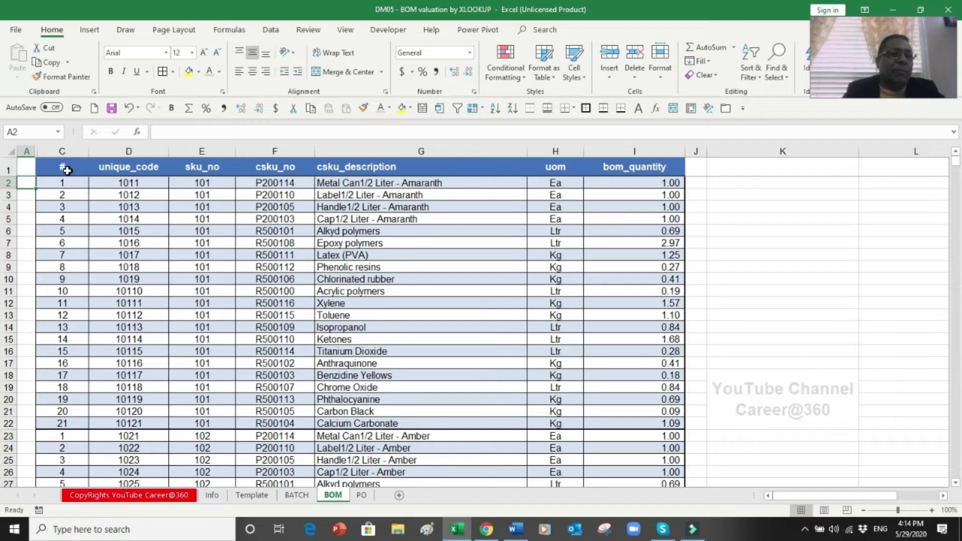
left_click_drag(67, 180, 69, 418)
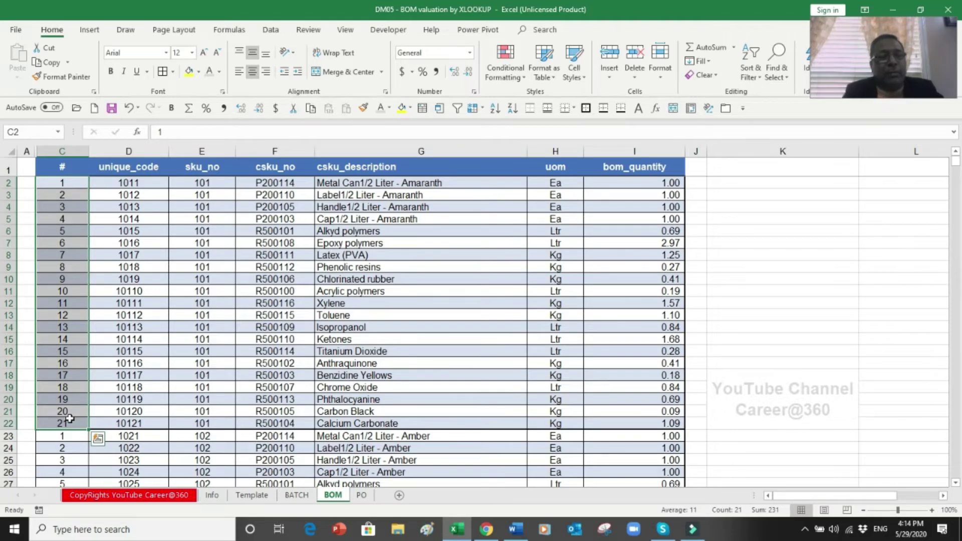
left_click(128, 242)
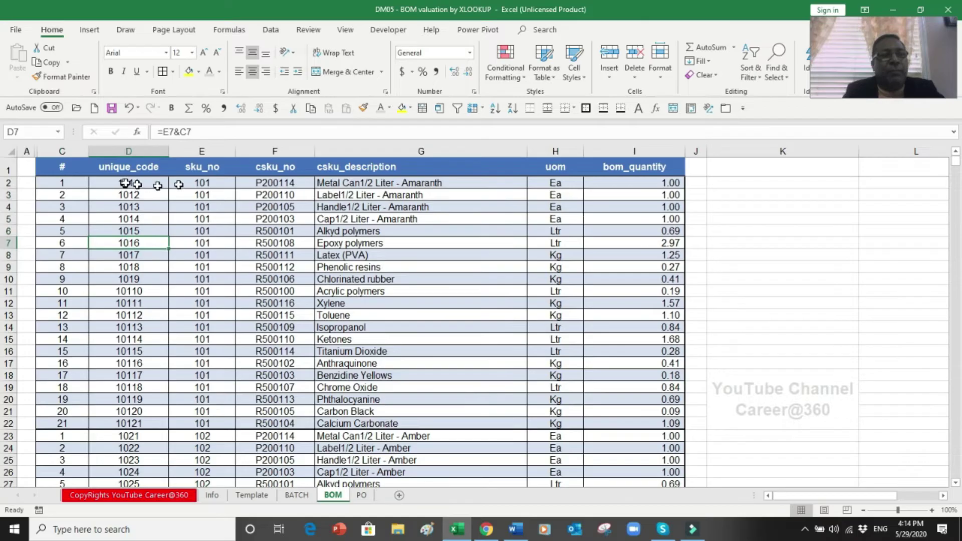
left_click_drag(198, 184, 84, 425)
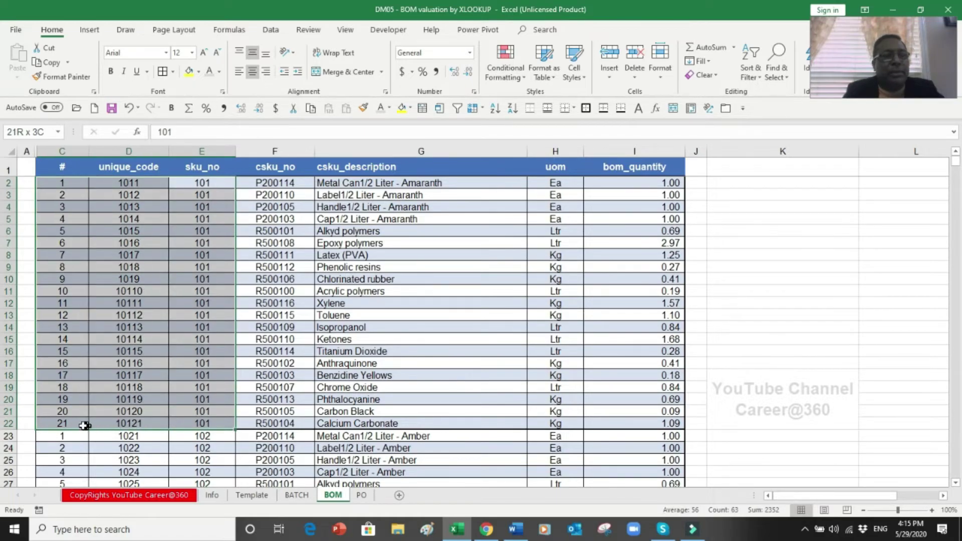
left_click(213, 448)
left_click_drag(213, 453, 221, 411)
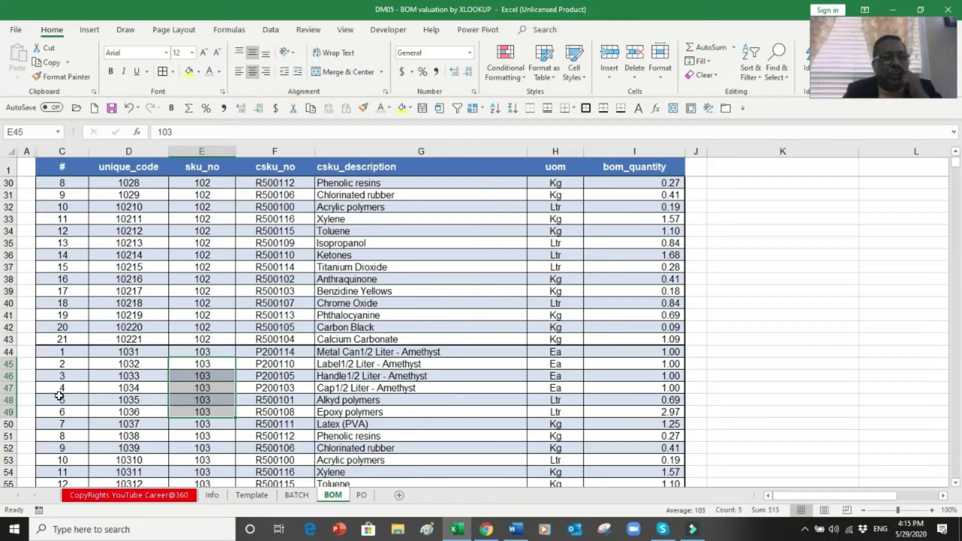
Step: Check the unique code formula and numbering through the BOM sheet's last SKU, 486, and return to the first code in D2
key("Left")
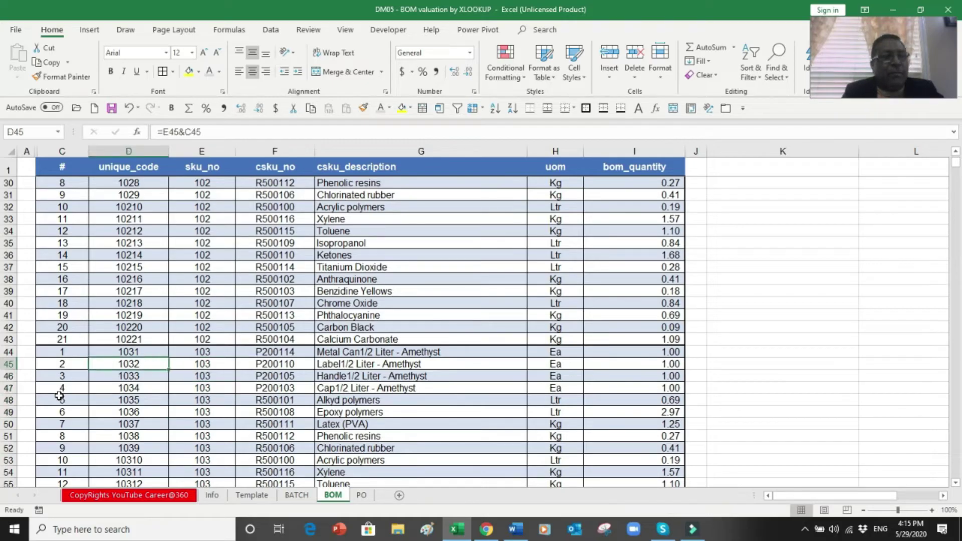
key("ctrl+Down")
key("Down")
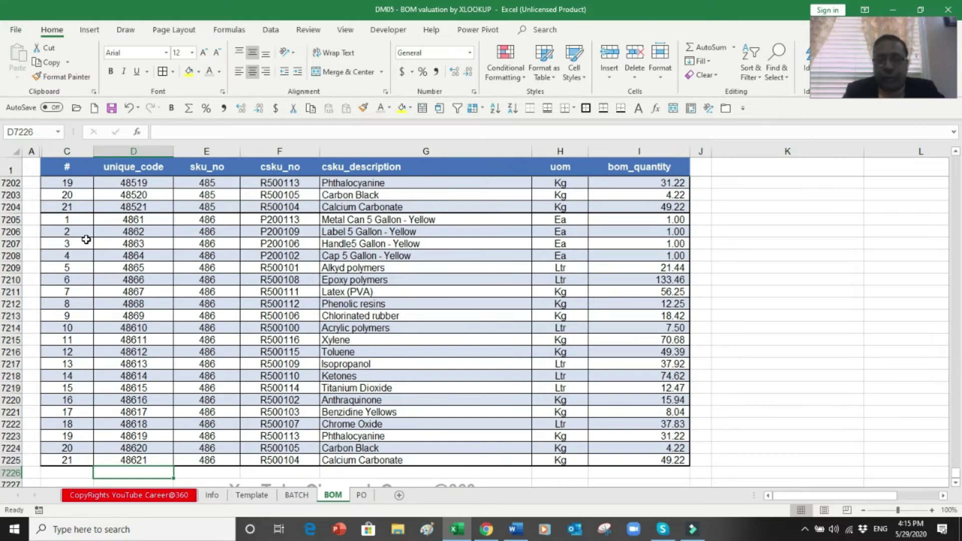
key("Down")
key("Down")
left_click_drag(65, 196, 83, 439)
left_click_drag(66, 219, 63, 327)
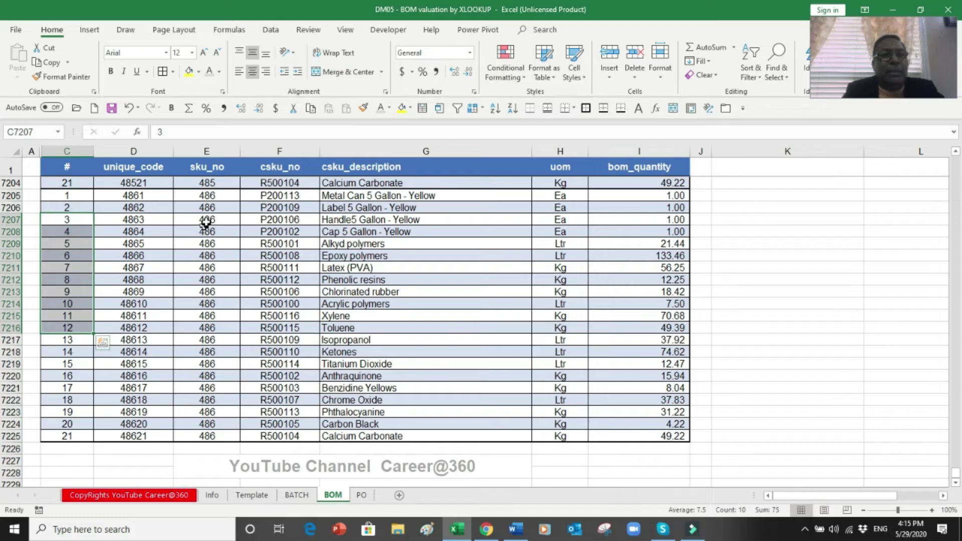
left_click_drag(207, 219, 209, 340)
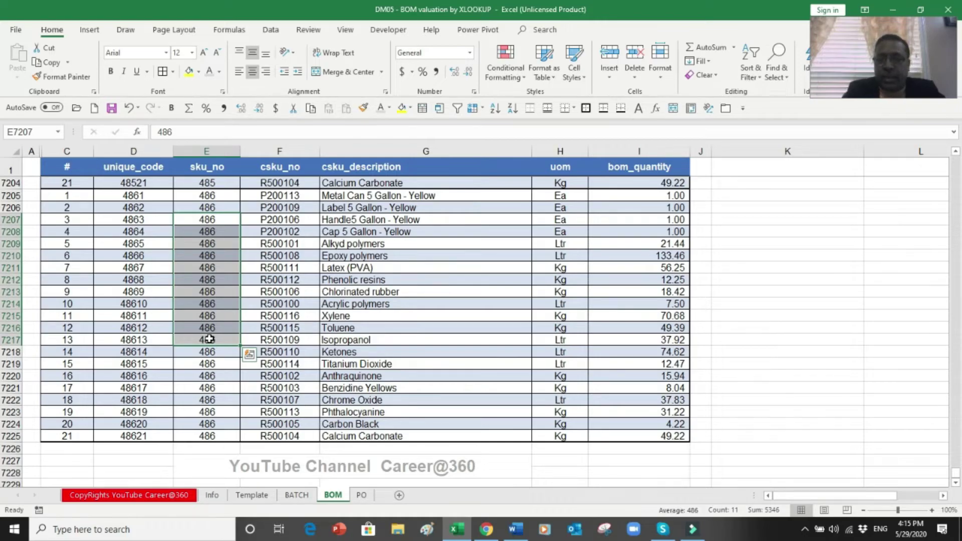
key("ctrl+Home")
left_click(127, 183)
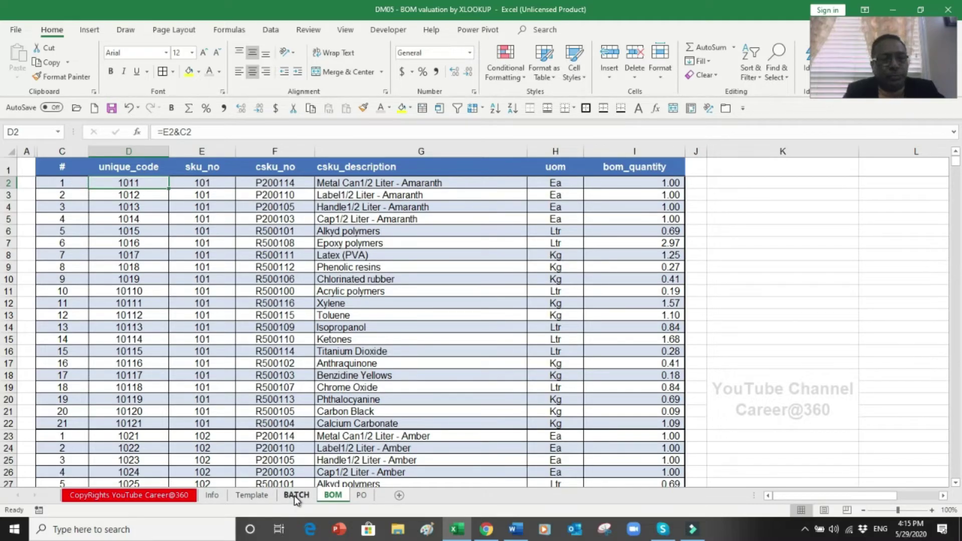
Step: Enter =VLOOKUP(C3,BOM!$D$2:$F$7225,3,0) in the Template's cell D3 and fill it down the SKU column to D23
left_click(261, 498)
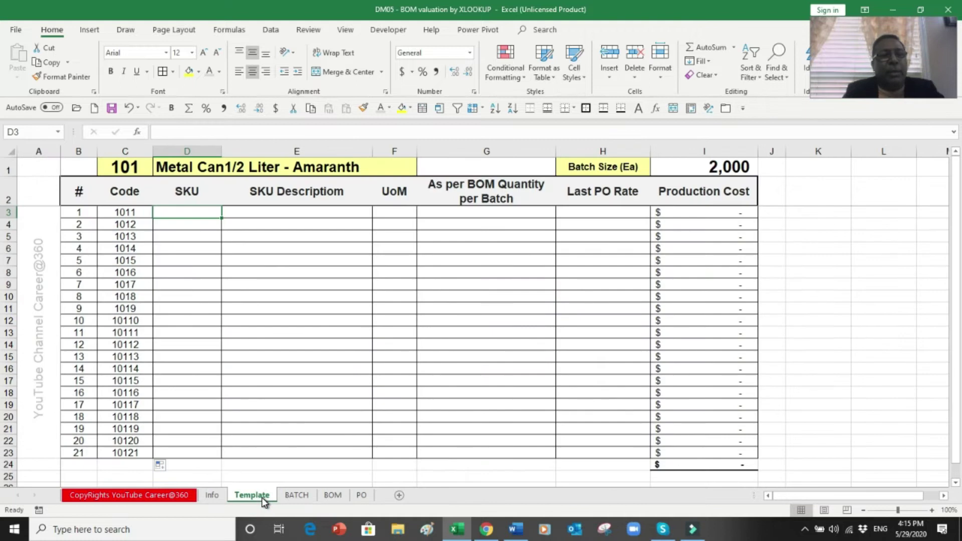
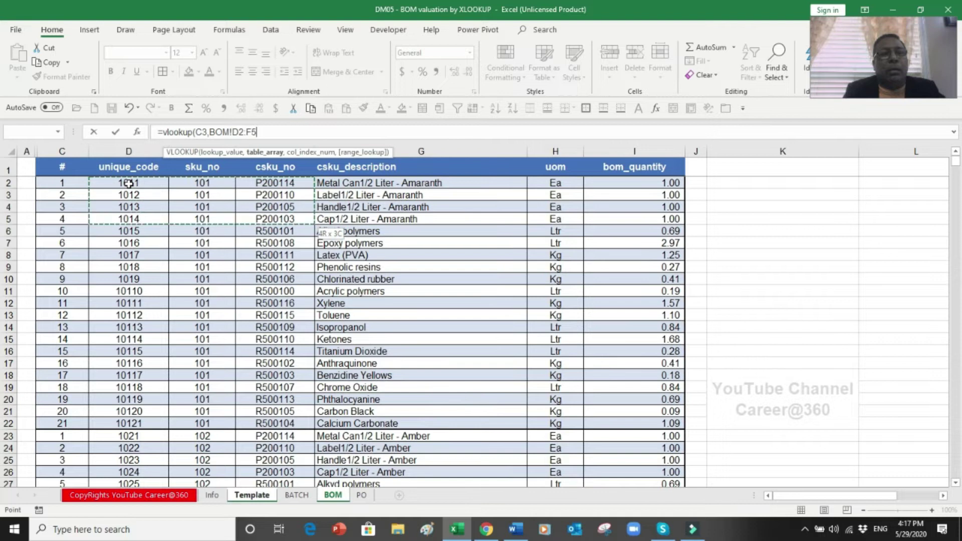
key("ctrl+shift+Down")
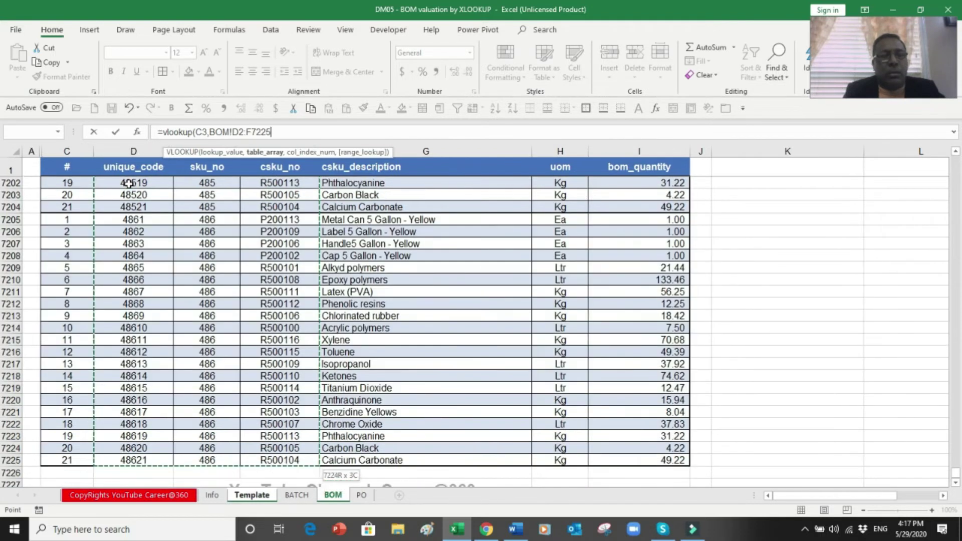
key("F4")
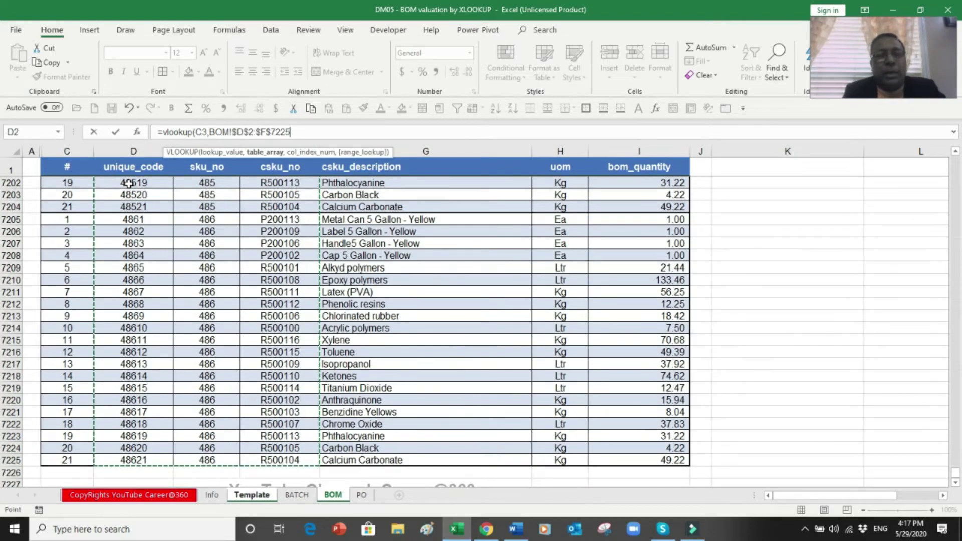
type(",3,0")
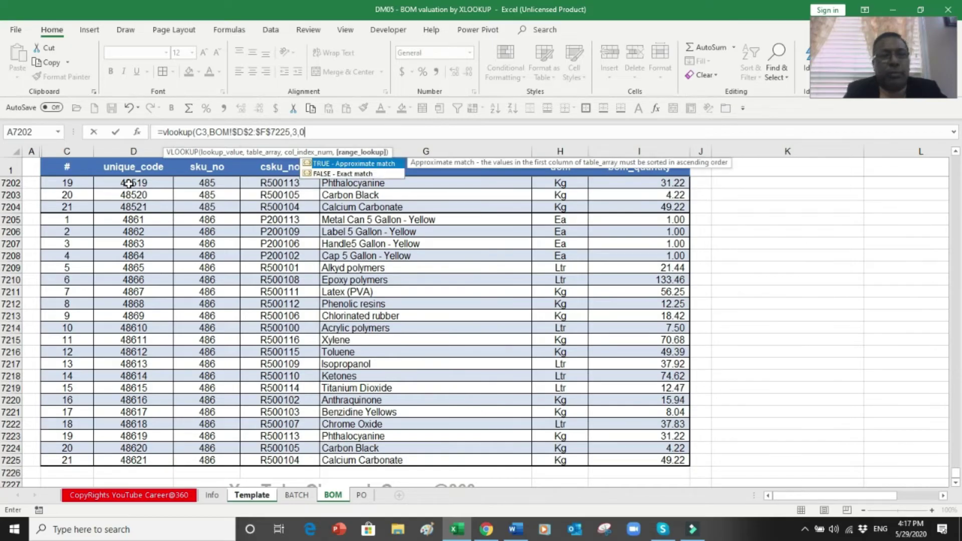
type(")")
key("Return")
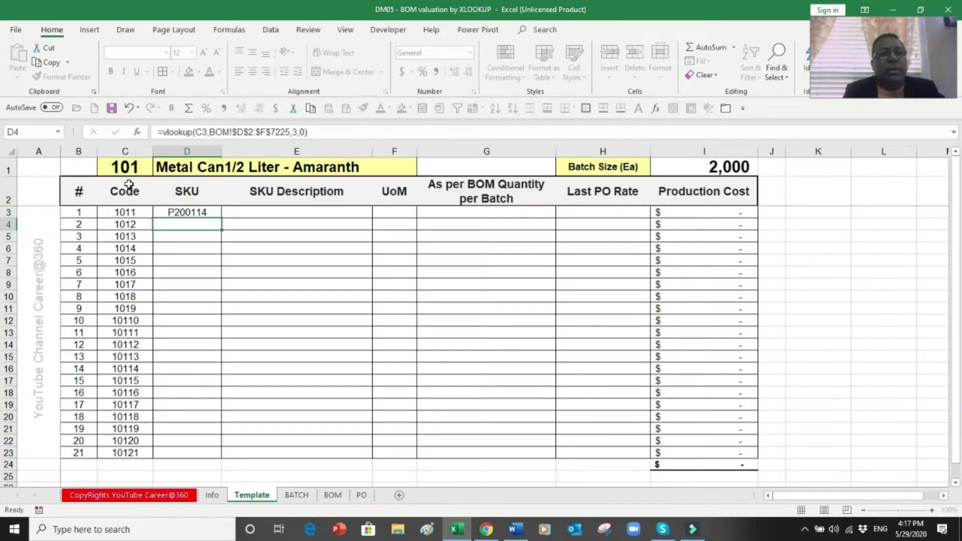
key("Up")
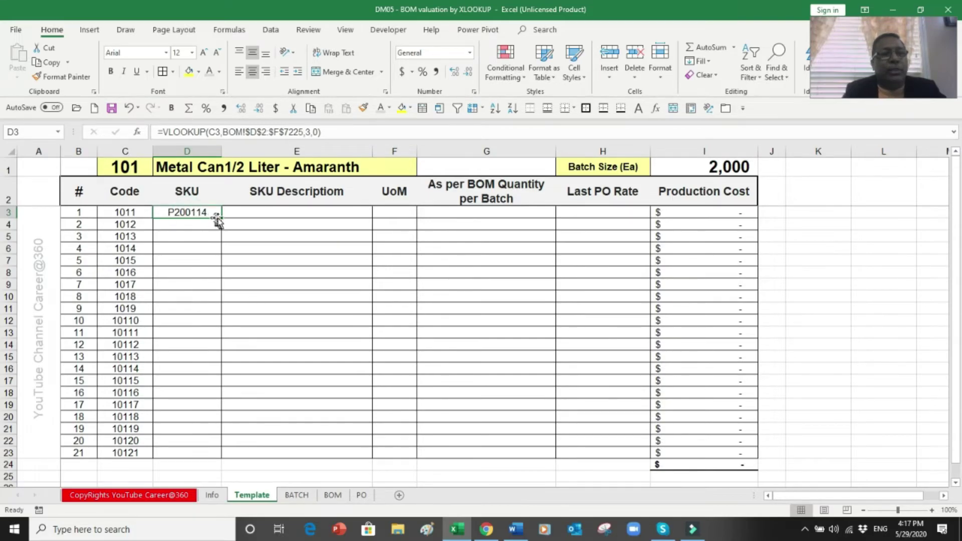
left_click_drag(223, 221, 216, 453)
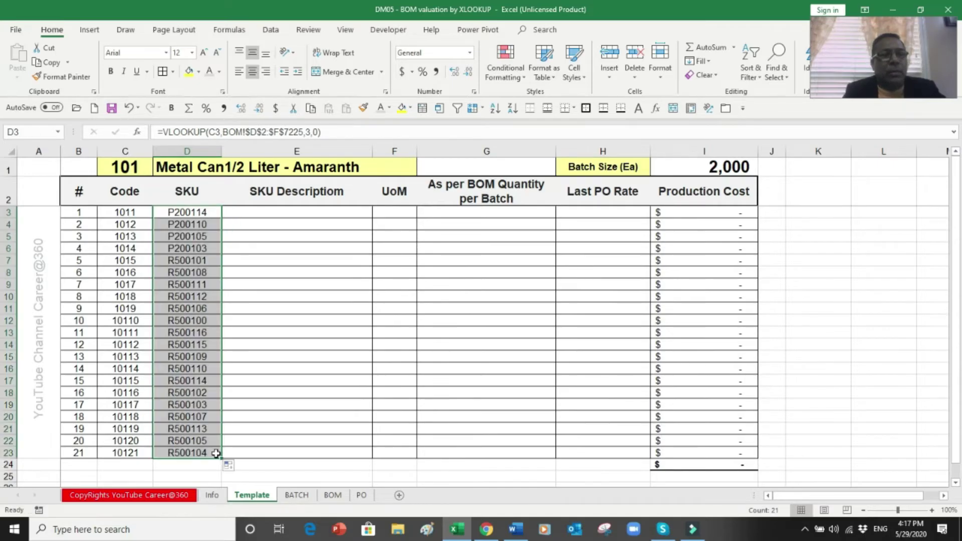
Step: Add the prefix "c" to the Template headers in D2 and E2, making them cSKU and cSKU Descriptiom
left_click(181, 193)
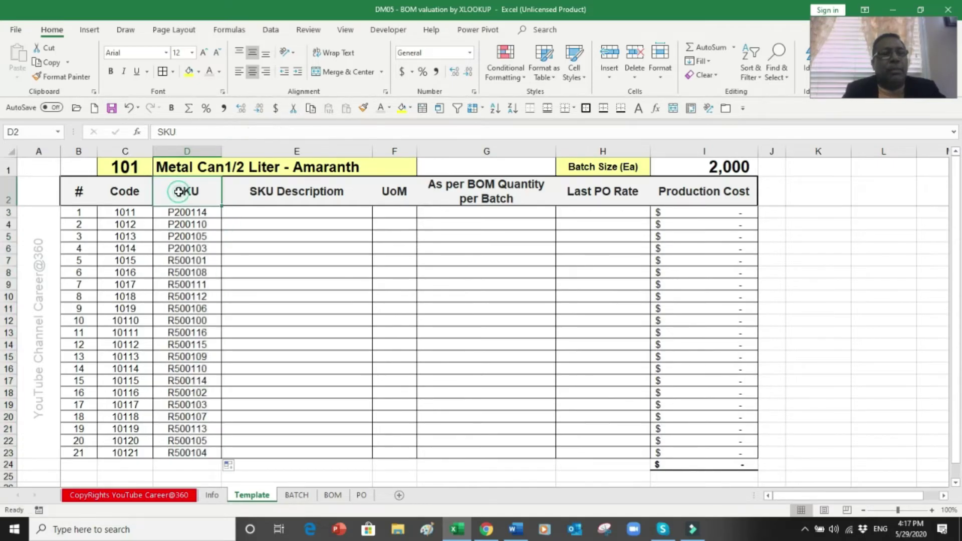
left_click(159, 132)
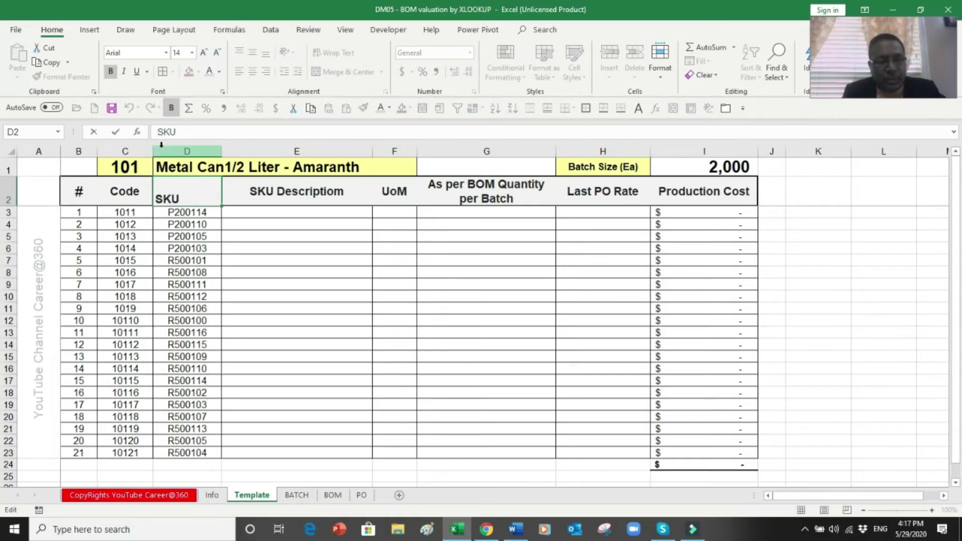
type("c")
key("Return")
key("Up")
key("Right")
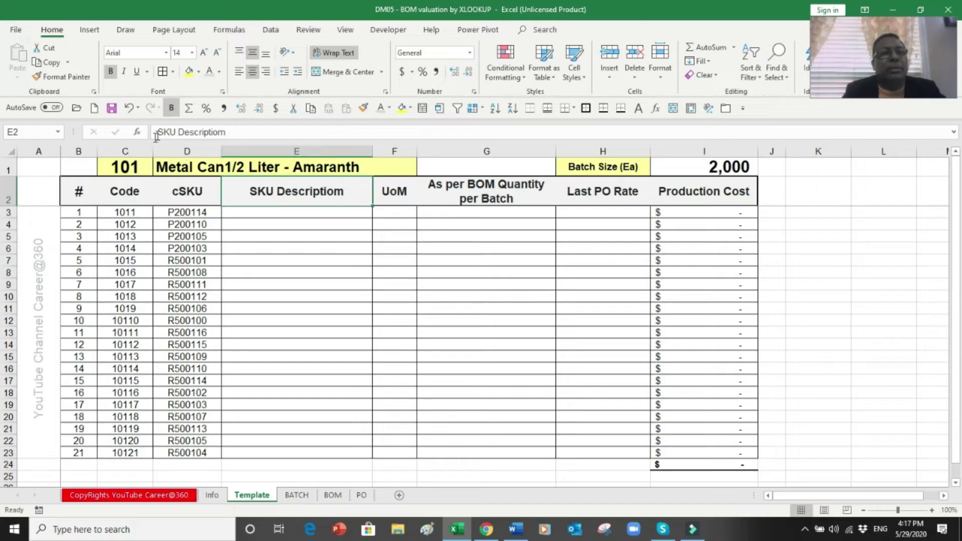
left_click(158, 132)
type("c")
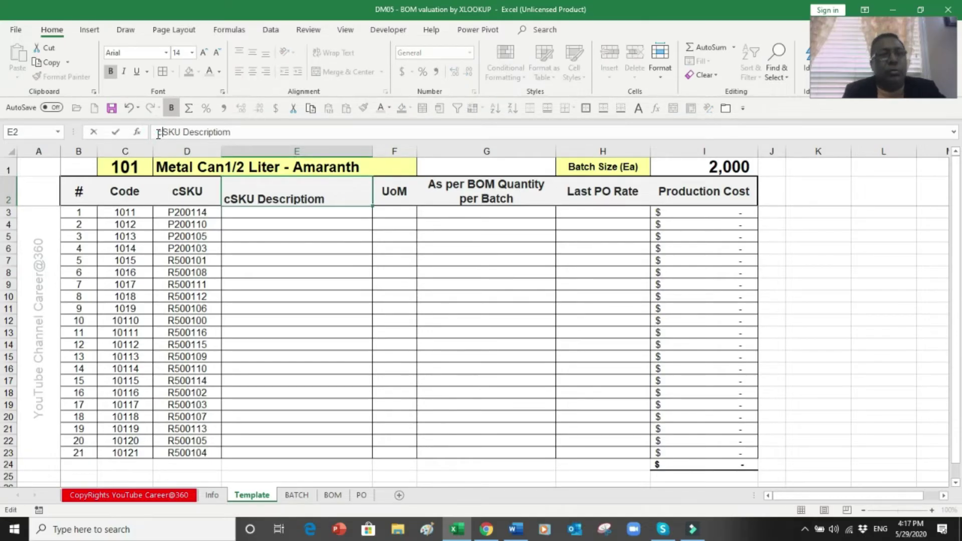
key("Return")
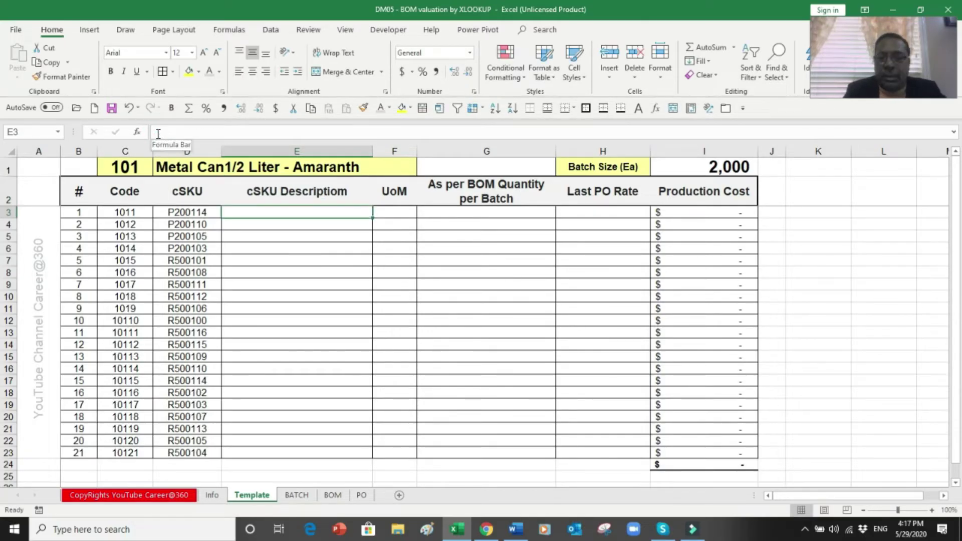
Step: Start a VLOOKUP formula in the Template's cell E3 with C3 as the lookup value
type("=v")
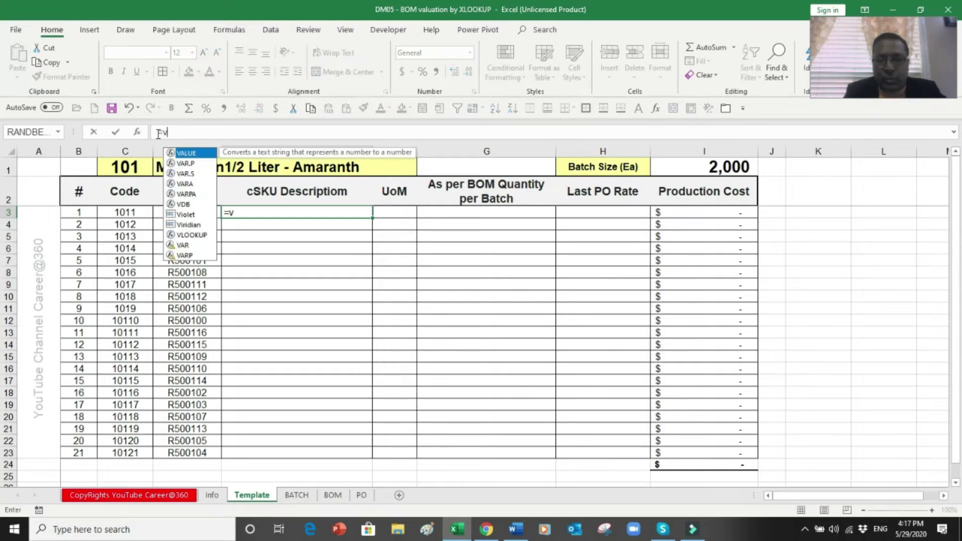
type("lookup(")
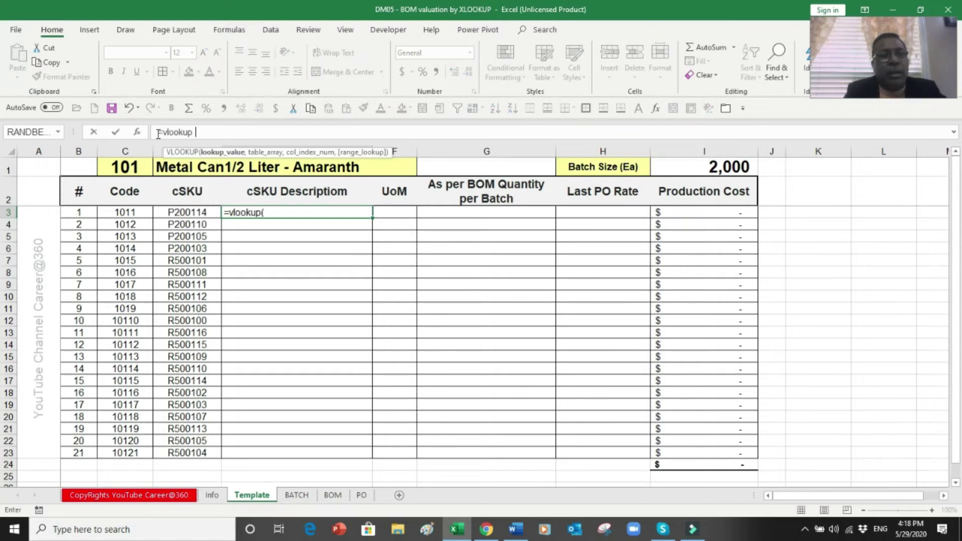
key("Left")
key("Left")
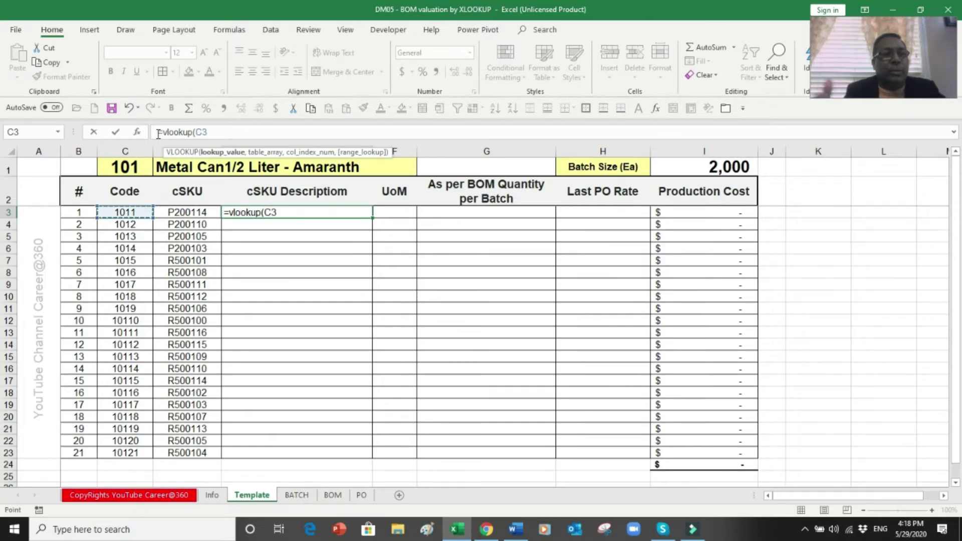
type(",")
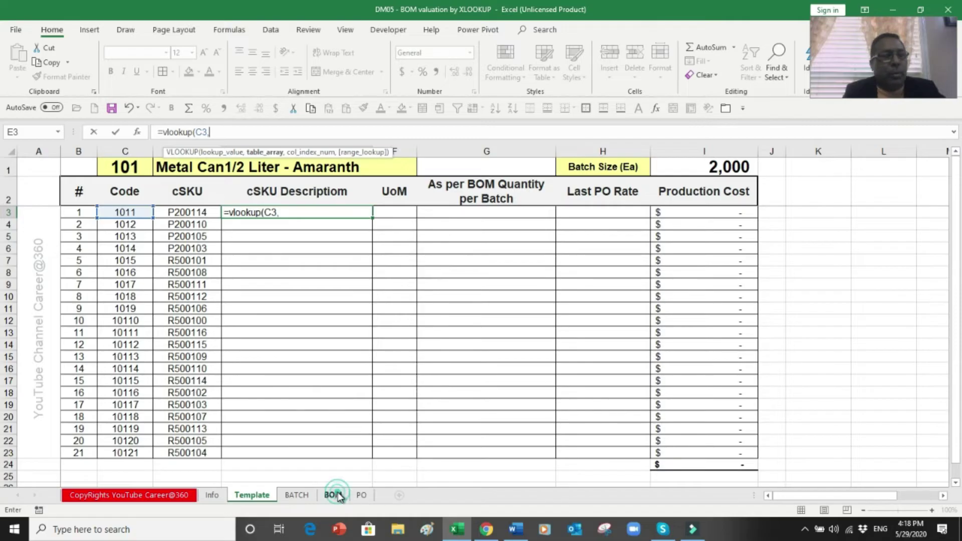
Step: Use the BOM sheet's range D2:G7225, from unique_code to csku_description, as the formula's table array
left_click(332, 494)
left_click(150, 173)
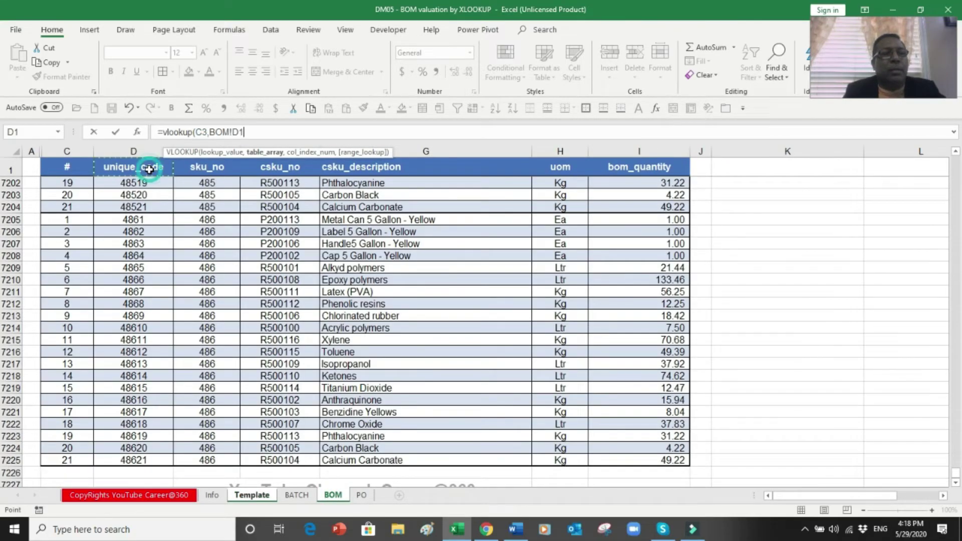
key("Down")
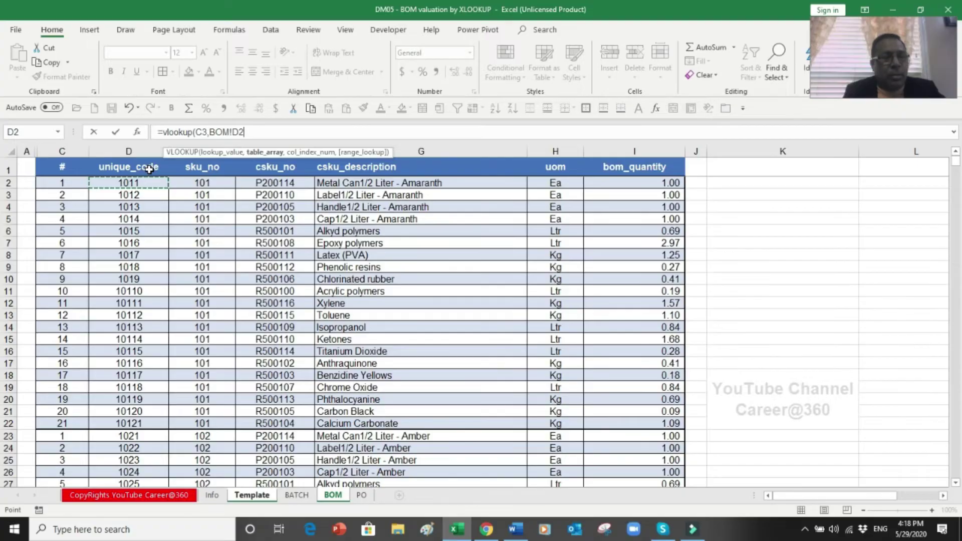
key("ctrl+shift+Down")
key("shift+Right")
key("shift+Right")
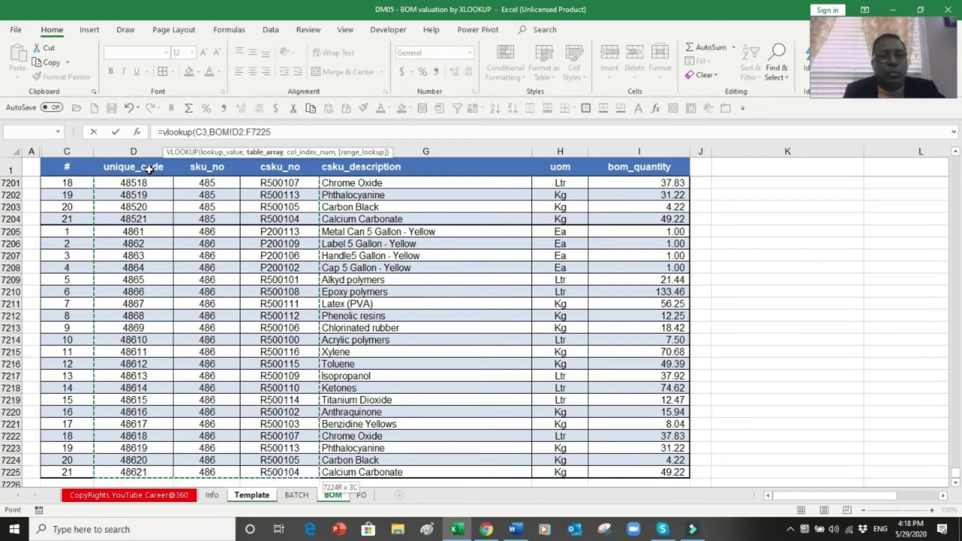
key("shift+Right")
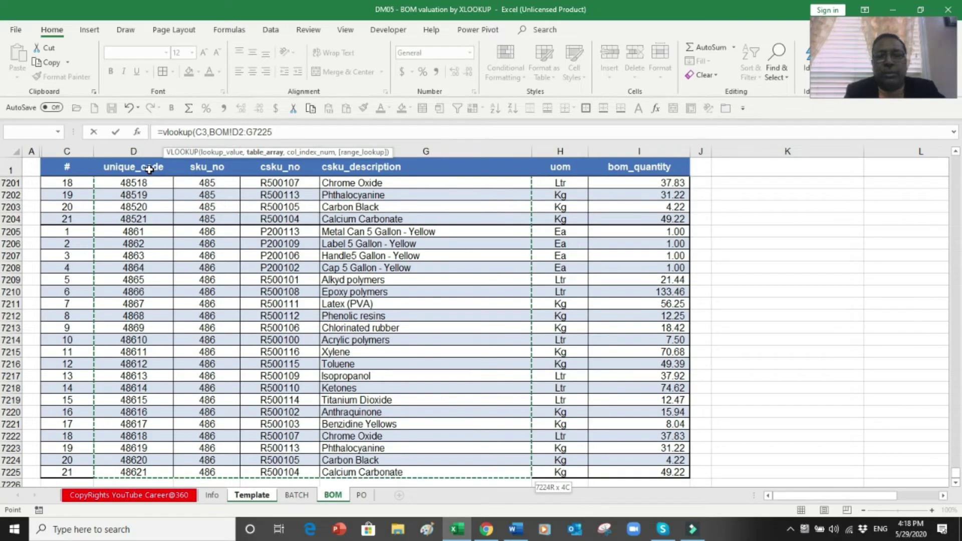
Step: Make the end of the table array in E3's VLOOKUP absolute, so that it reads BOM!D2:$G$7225
type(",")
key("BackSpace")
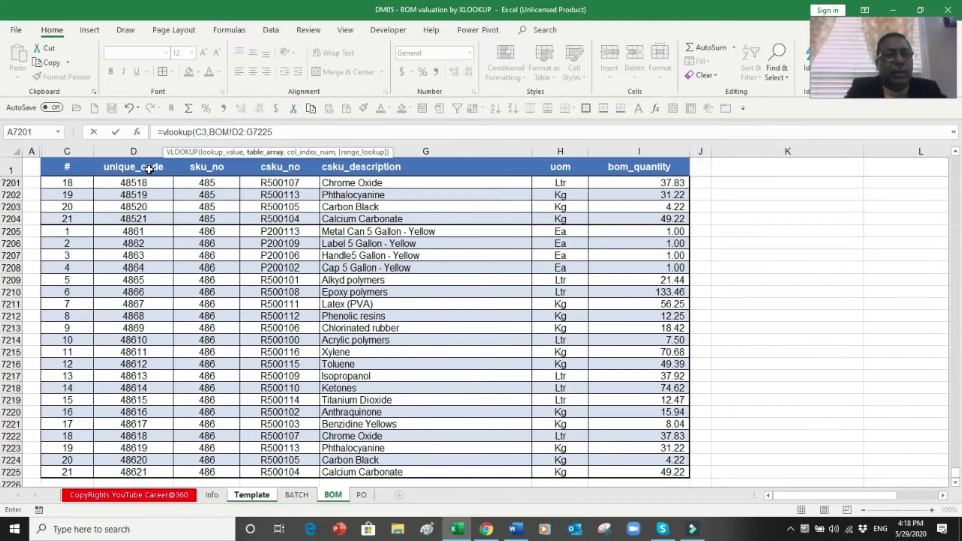
key("F4")
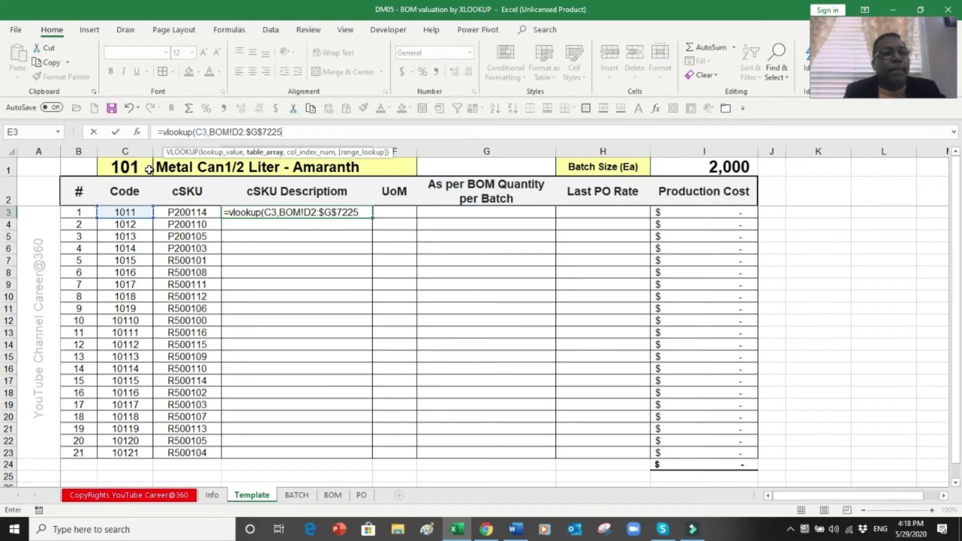
key("Return")
key("Return")
type(",")
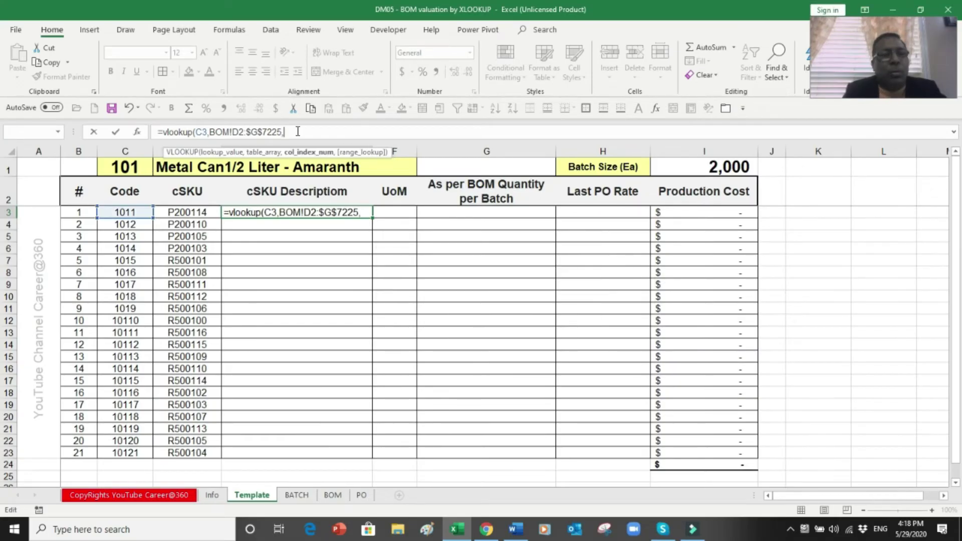
Step: Finish E3's VLOOKUP with column index 4 and exact match 0, and fill it down the cSKU Descriptiom column to E23
type("4")
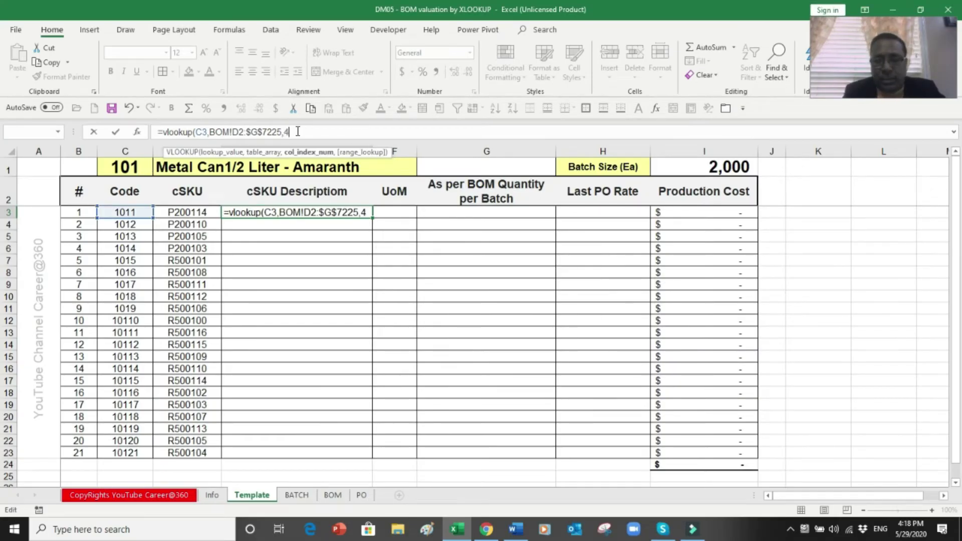
type(",0")
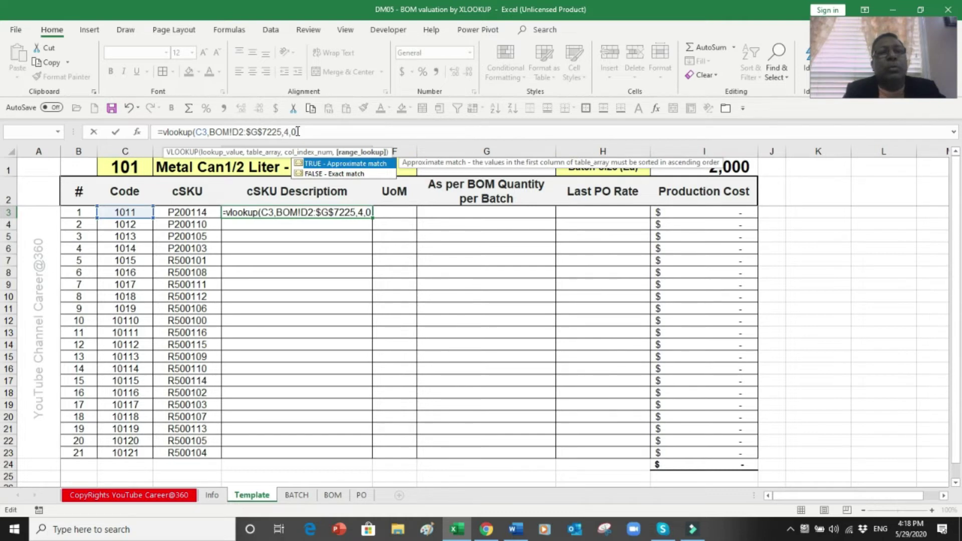
type(")")
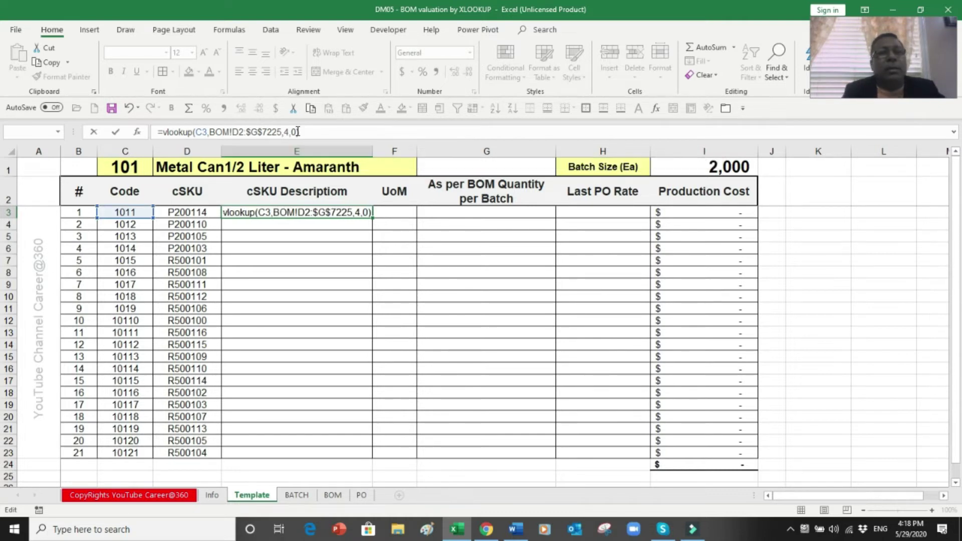
key("Return")
left_click(340, 212)
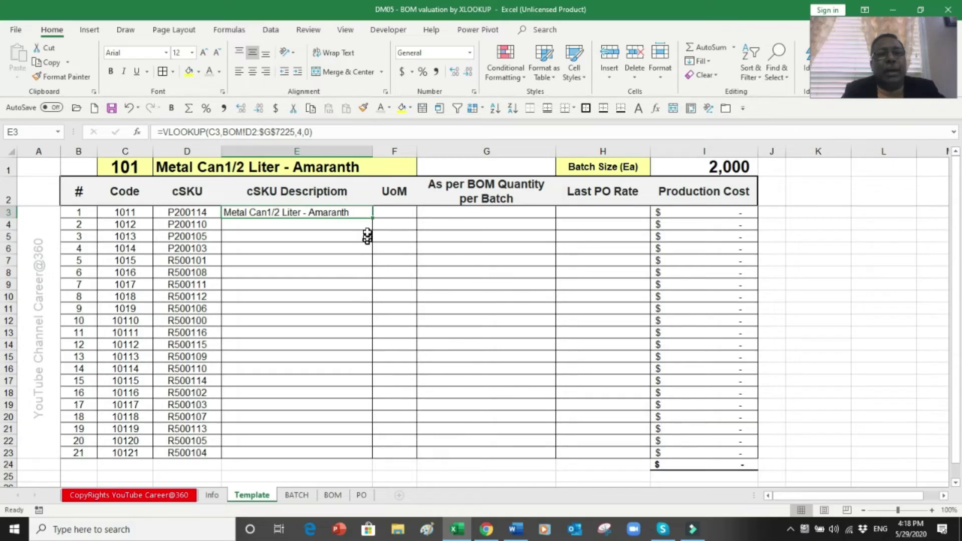
left_click_drag(373, 218, 338, 451)
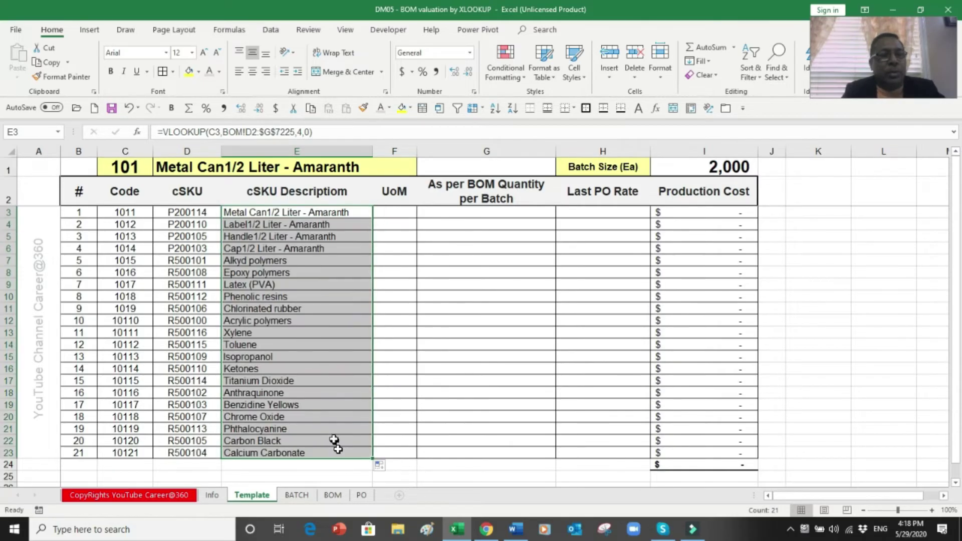
Step: Start a VLOOKUP formula in the Template's UoM cell F3 with C3 as the lookup value
left_click(389, 209)
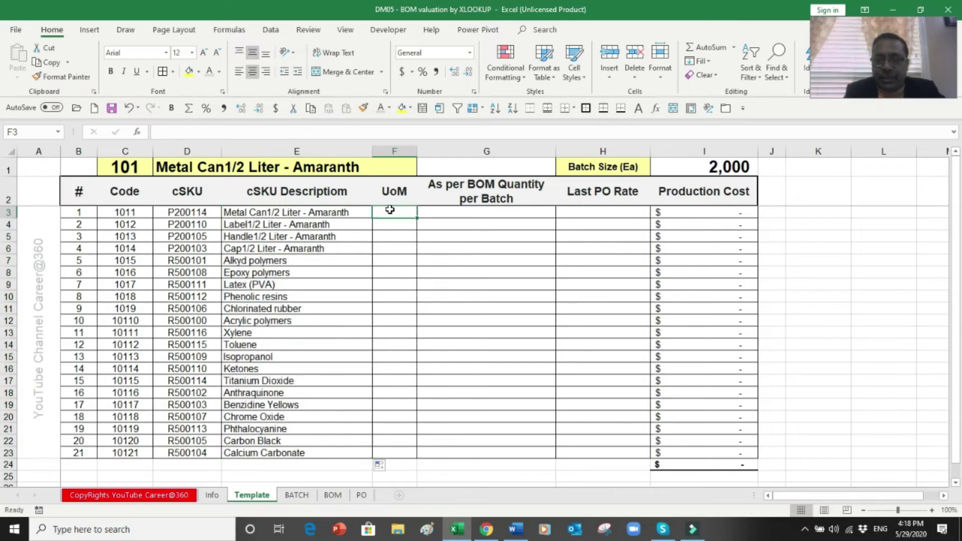
type("=vlook")
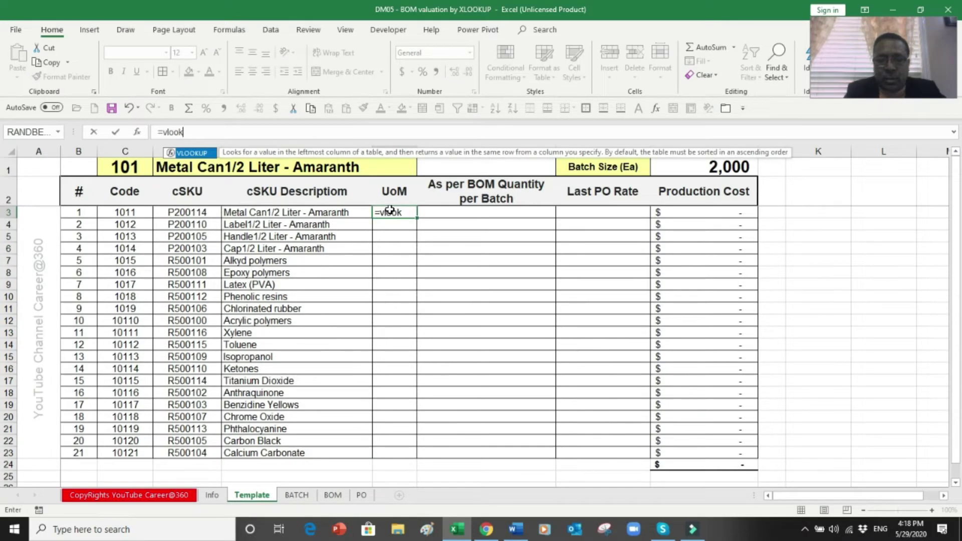
type("up(")
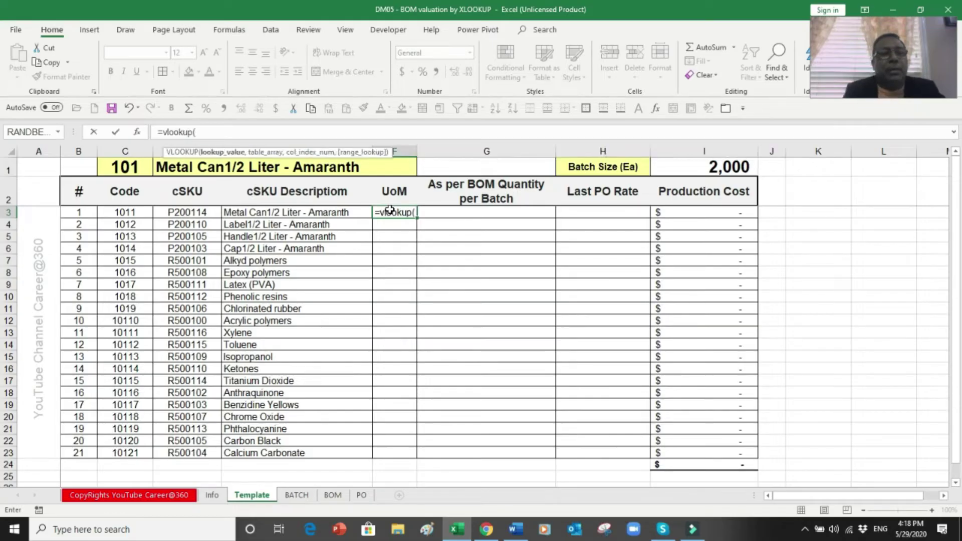
left_click(132, 216)
type(",")
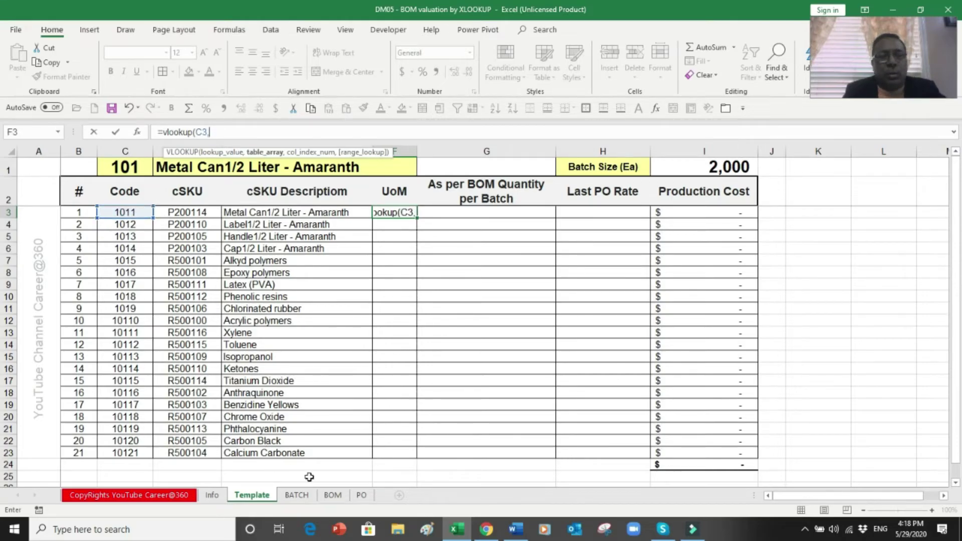
Step: Use the BOM sheet's absolute range $D$2:$H$7225, from unique_code to uom, as the UoM formula's table array
left_click(331, 495)
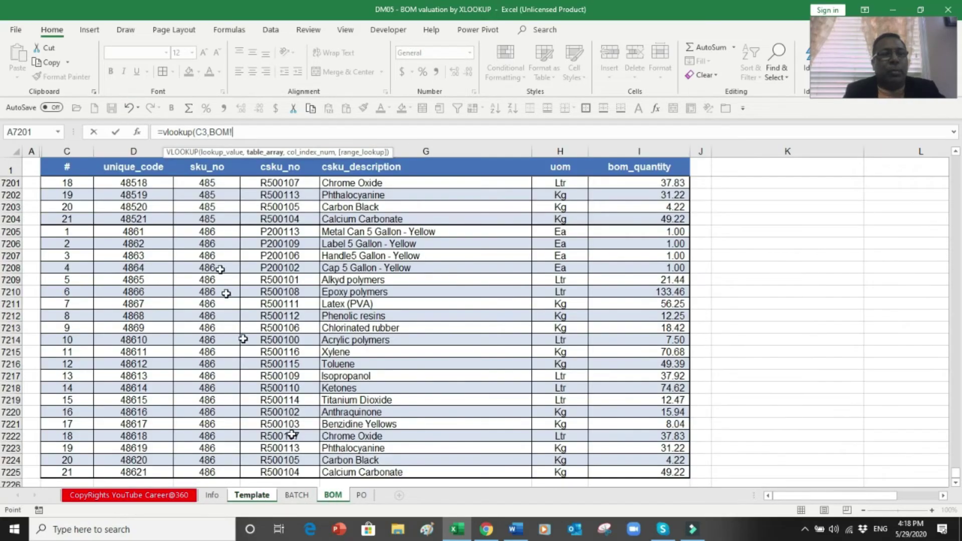
left_click(143, 170)
key("Down")
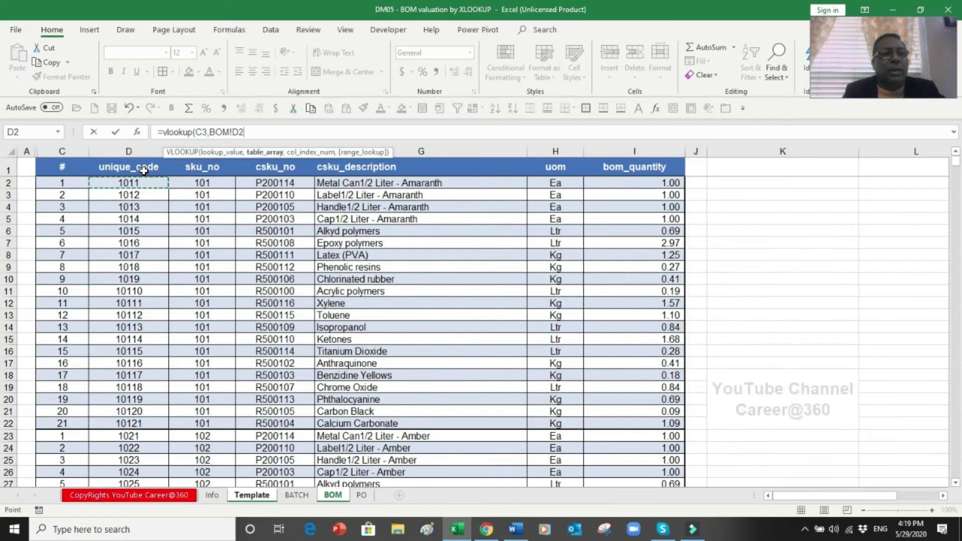
key("ctrl+shift+Down")
key("shift+Right")
key("shift+Right")
key("shift+Right")
key("shift+Right")
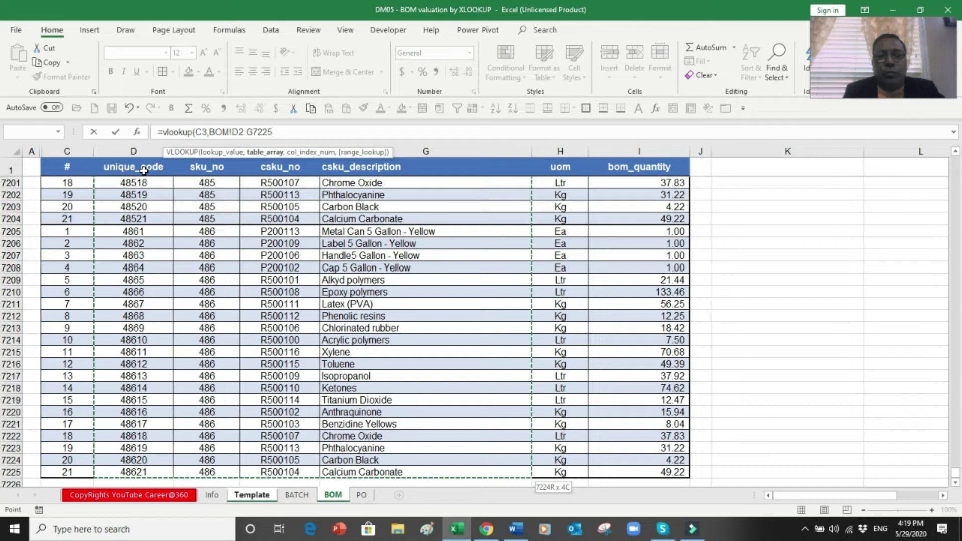
key("F4")
Step: Finish F3's VLOOKUP with column index 5 and exact match 0, and fill it down the UoM column to F23
type(",")
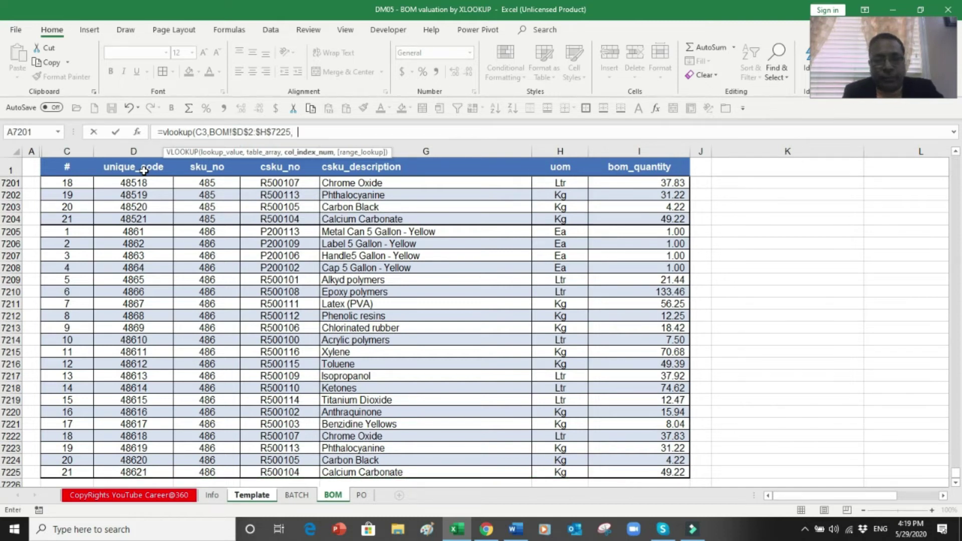
type("5,0)")
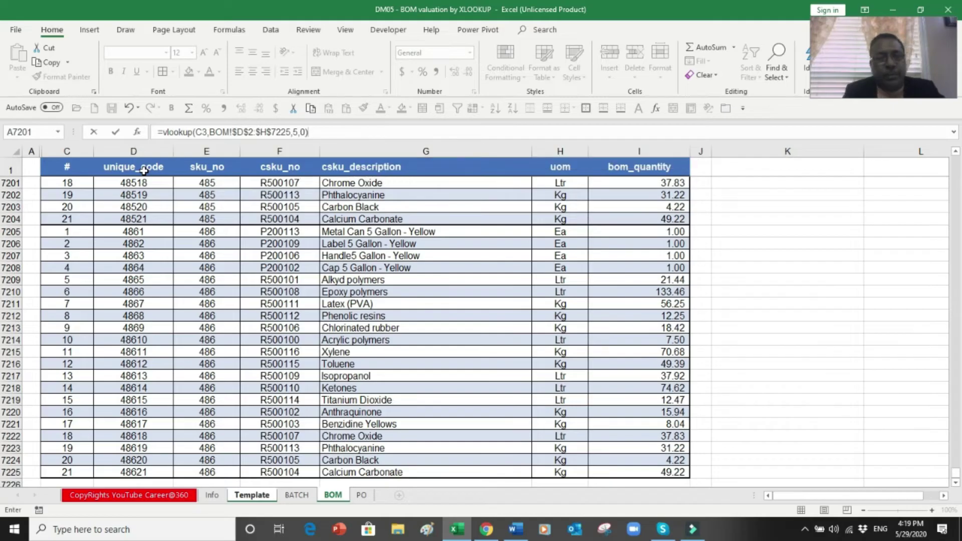
key("Return")
left_click(393, 214)
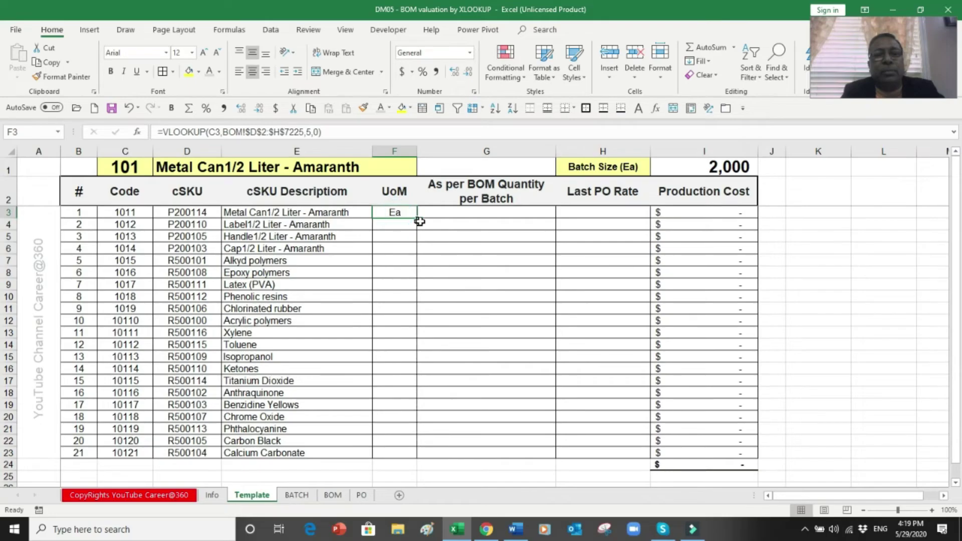
left_click_drag(419, 220, 417, 453)
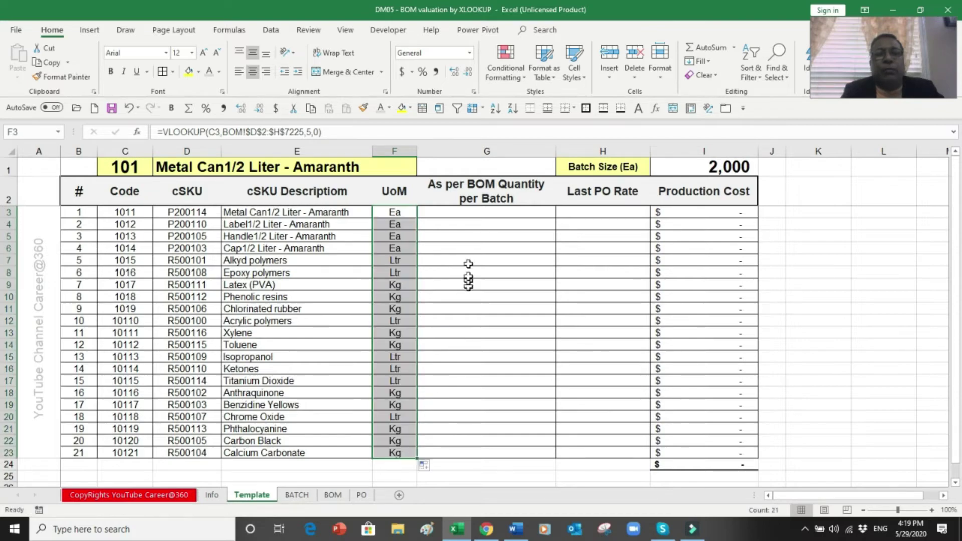
Step: Examine the BATCH sheet's batch sizes, the BOM sheet's bom_quantity column and the Template's batch size in I1
left_click(468, 212)
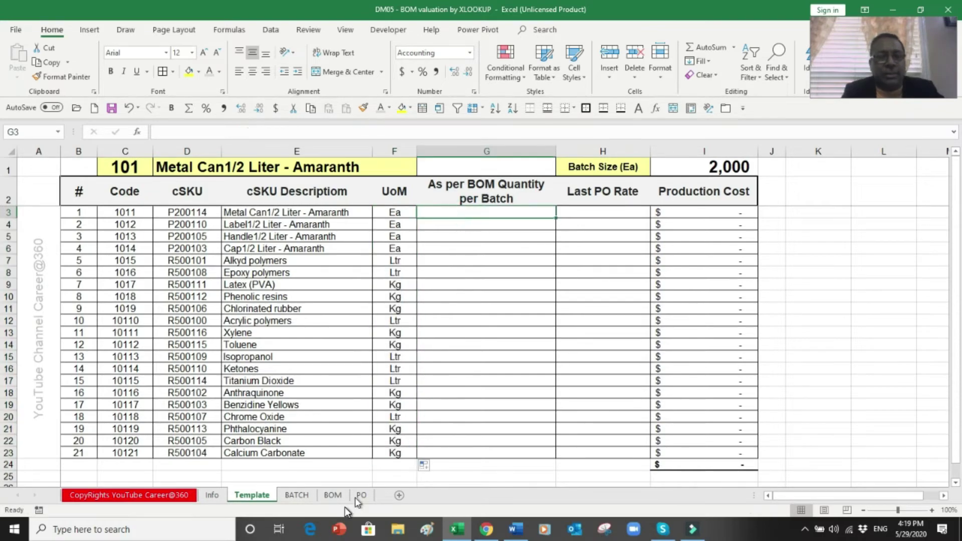
left_click(300, 496)
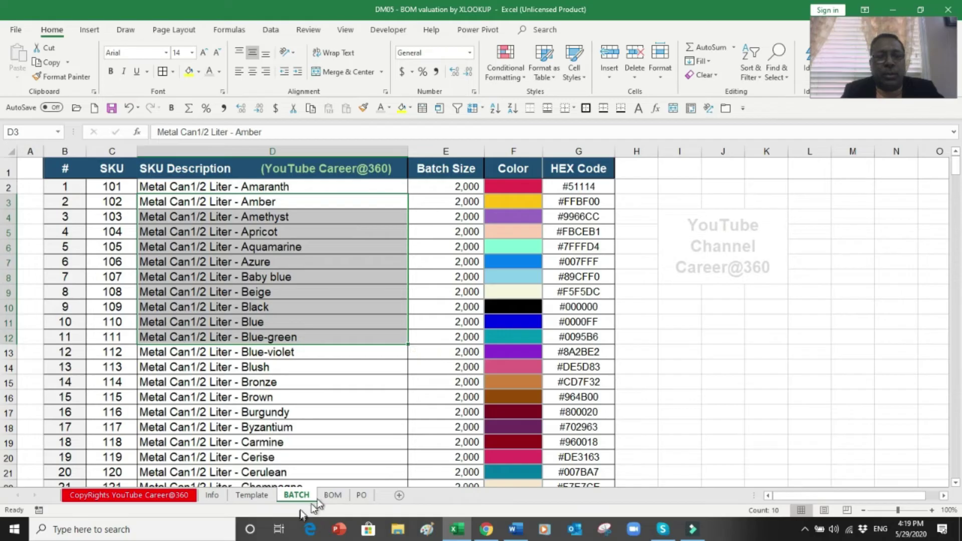
left_click(331, 496)
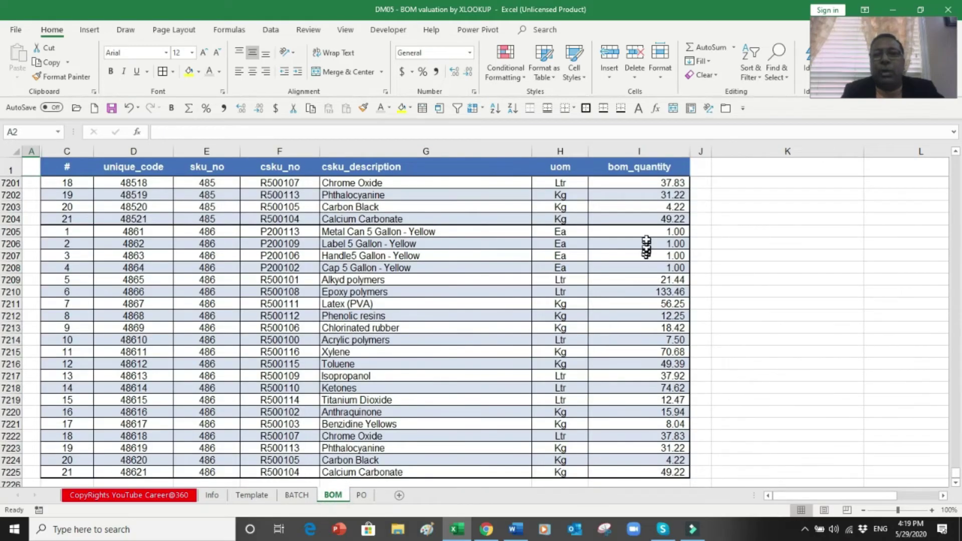
left_click_drag(646, 245, 645, 363)
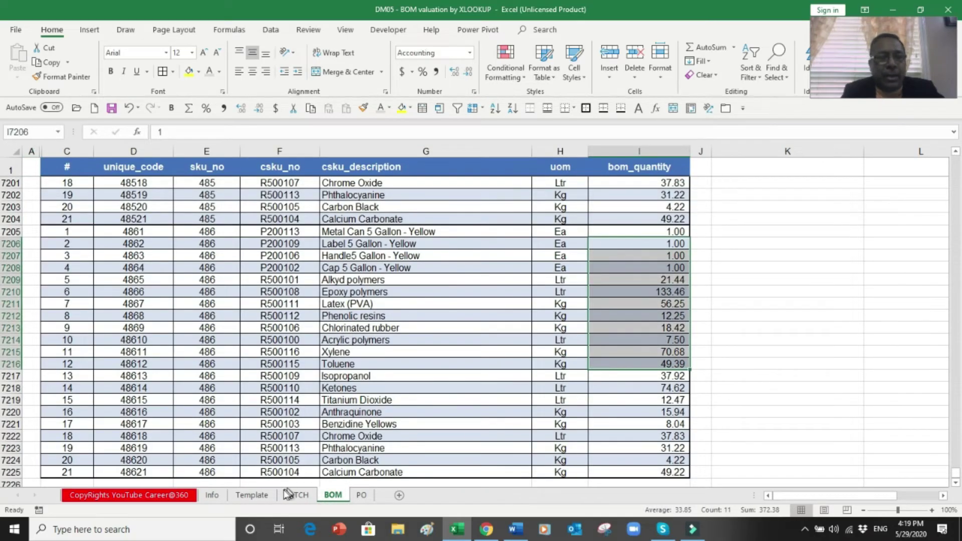
left_click(252, 495)
left_click(725, 169)
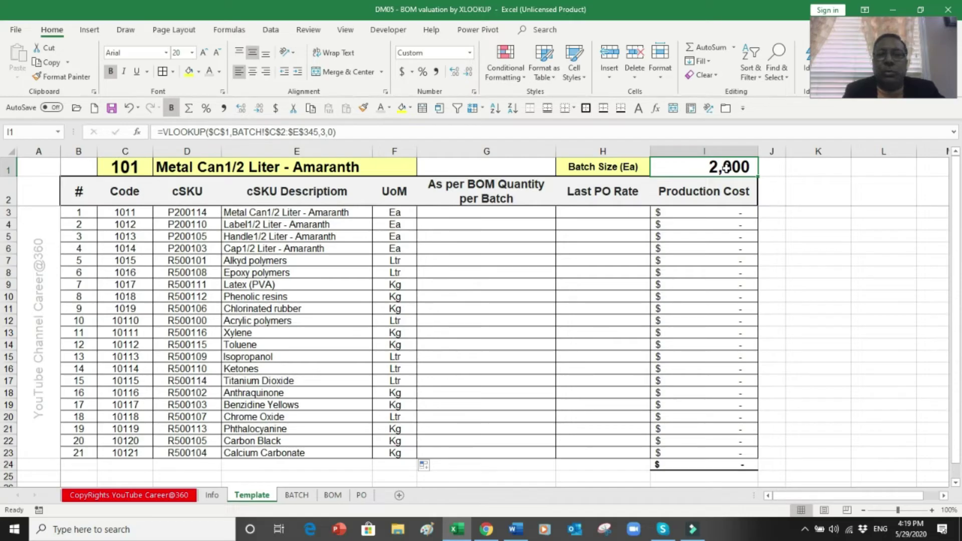
Step: Start a VLOOKUP formula in the Template's BOM quantity cell G3 with C3 as the lookup value
left_click(481, 213)
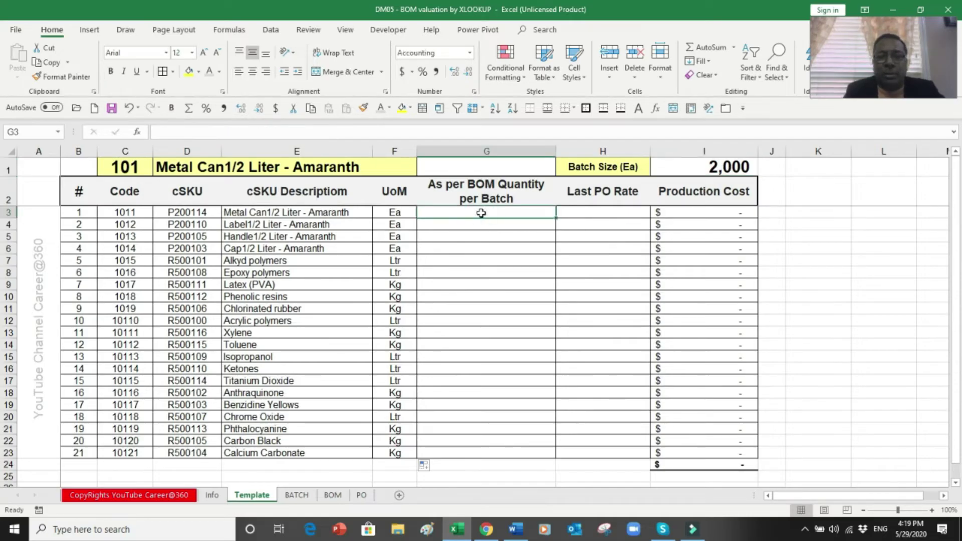
type("=vloo")
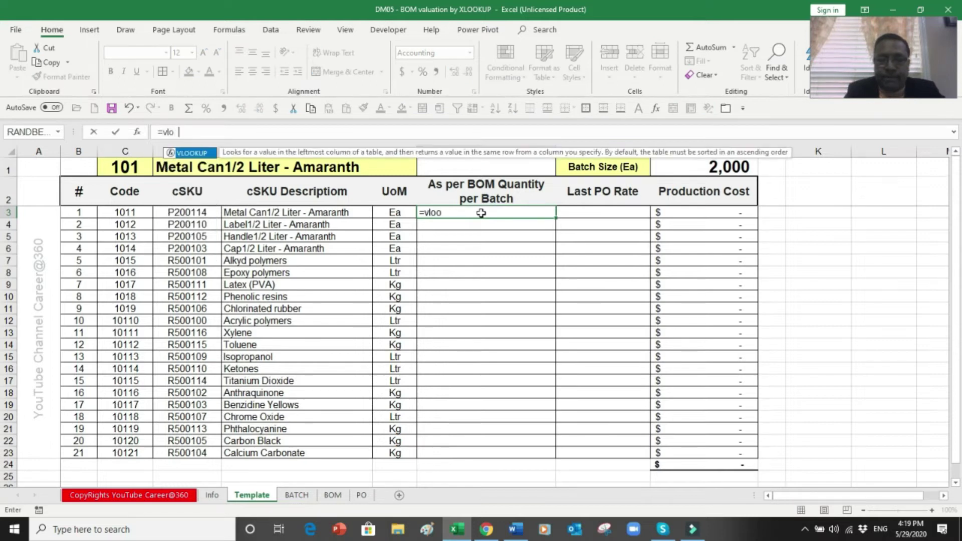
type("kup(")
key("Left")
key("Left")
key("Left")
key("Left")
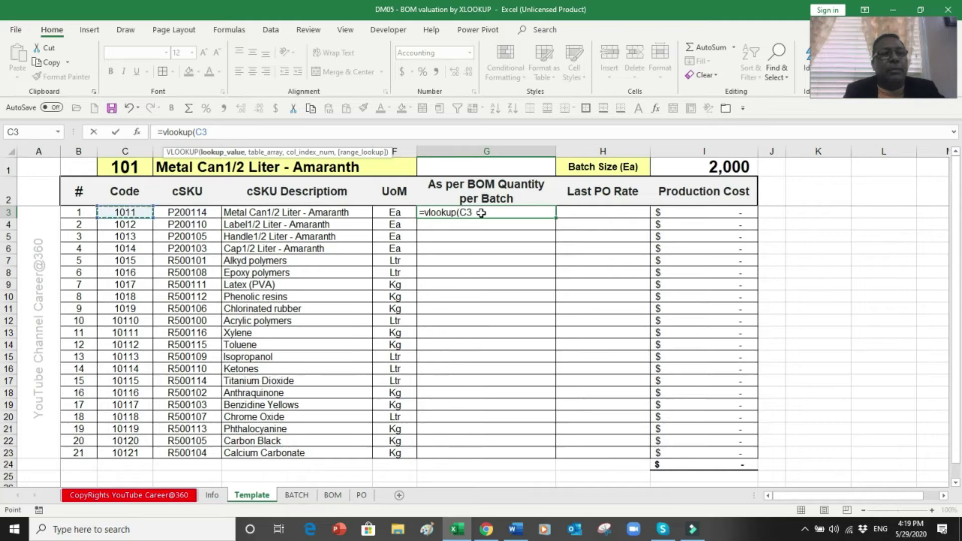
type(",")
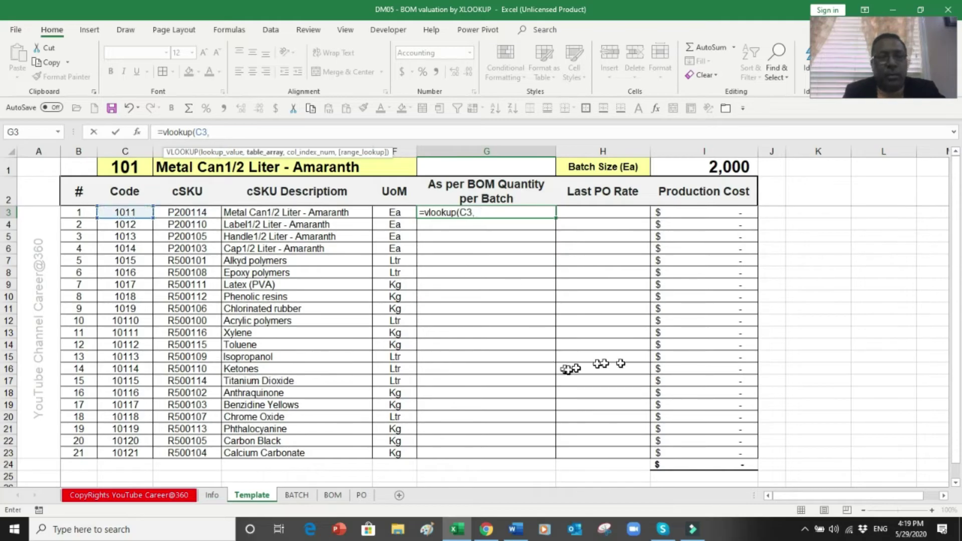
Step: Use the BOM sheet's absolute range $D$2:$I$7225, from unique_code to bom_quantity, as the quantity formula's table array
left_click(332, 495)
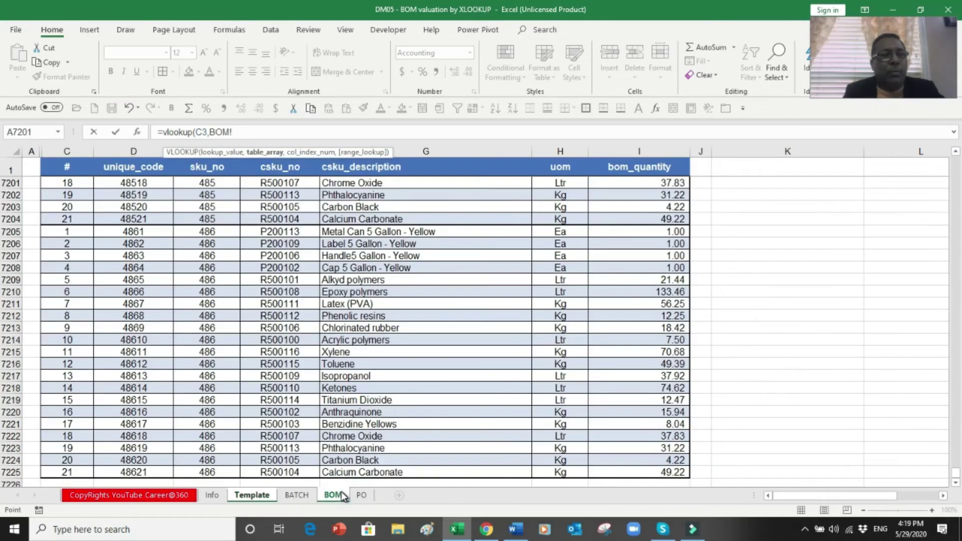
left_click(142, 168)
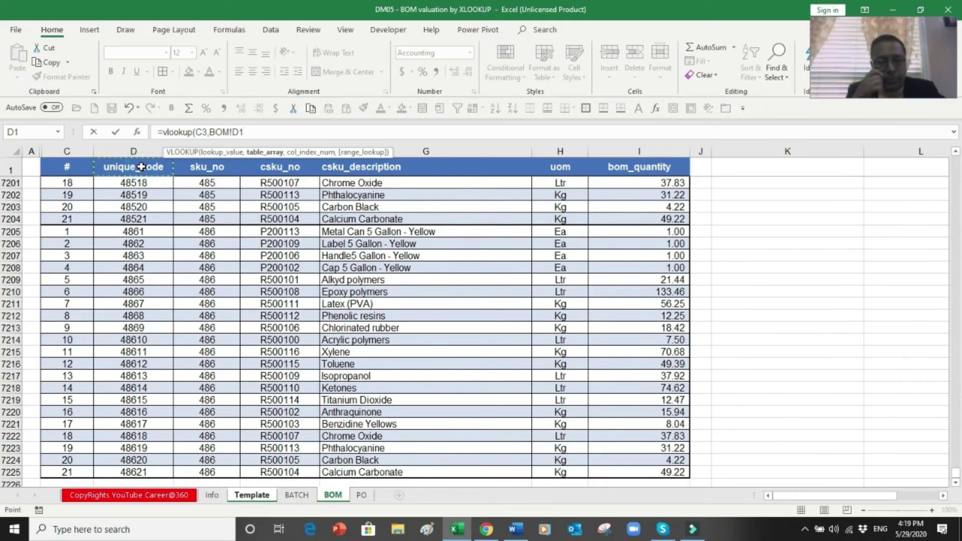
key("Down")
key("ctrl+shift+Down")
key("shift+Right")
key("shift+Right")
key("shift+Right")
key("shift+Right")
key("shift+Right")
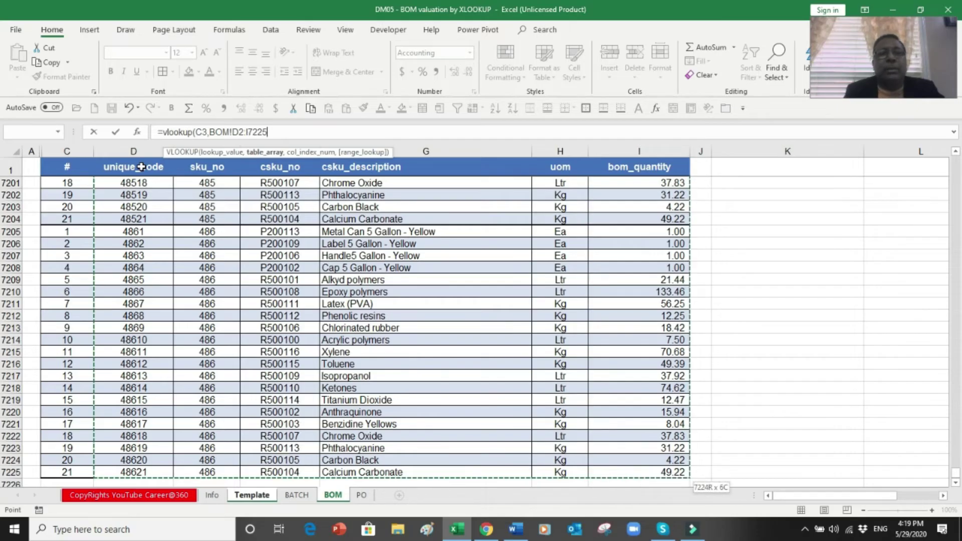
key("F4")
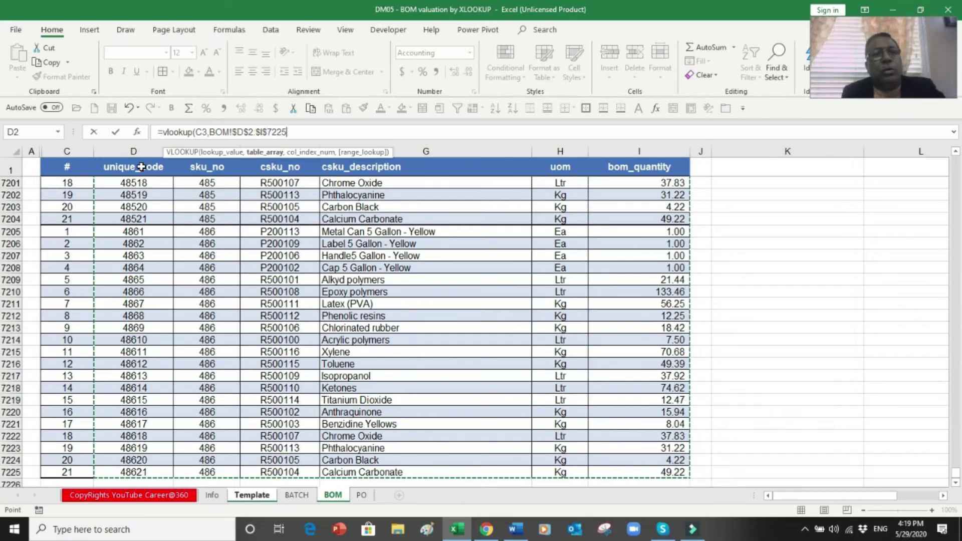
Step: Finish G3's VLOOKUP with column index 6 and exact match 0, and reselect the cell
type(",6")
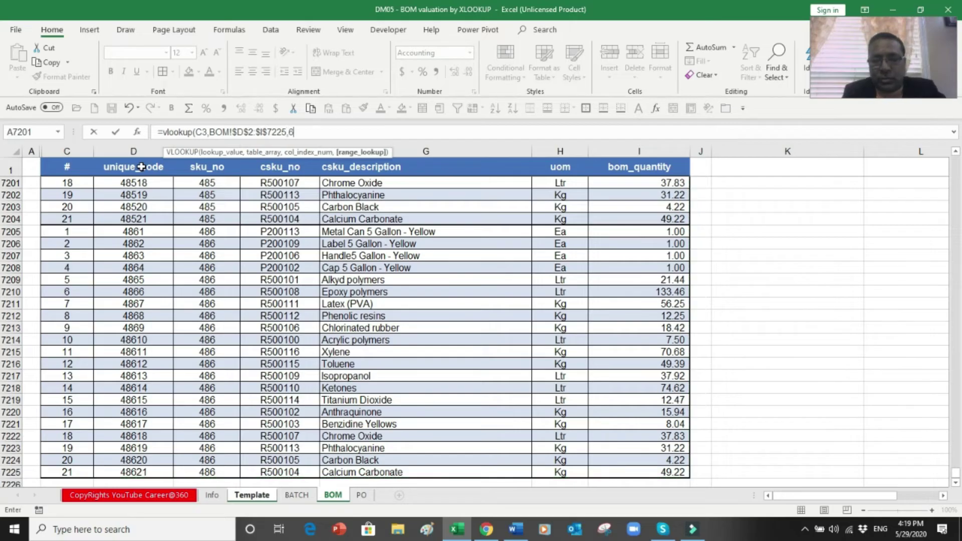
type(",0)")
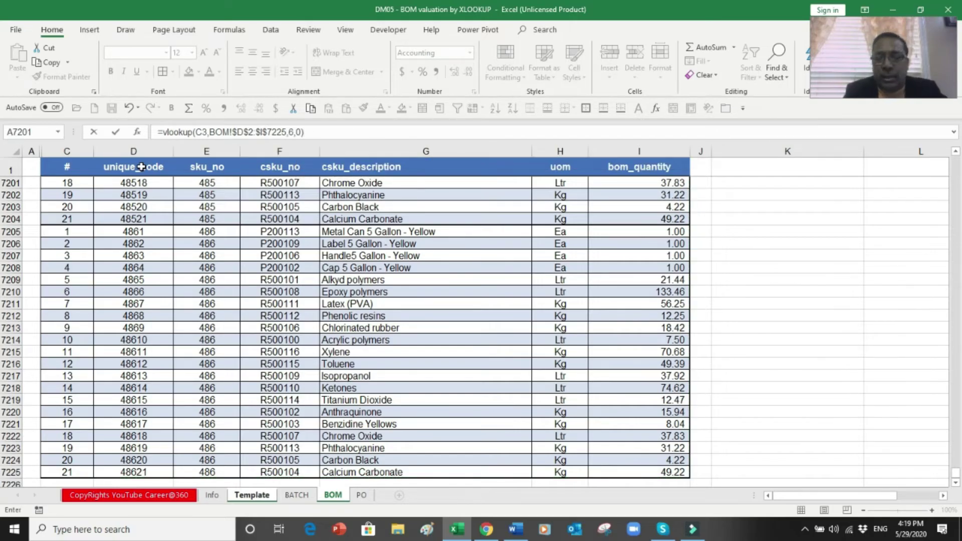
key("Return")
key("Up")
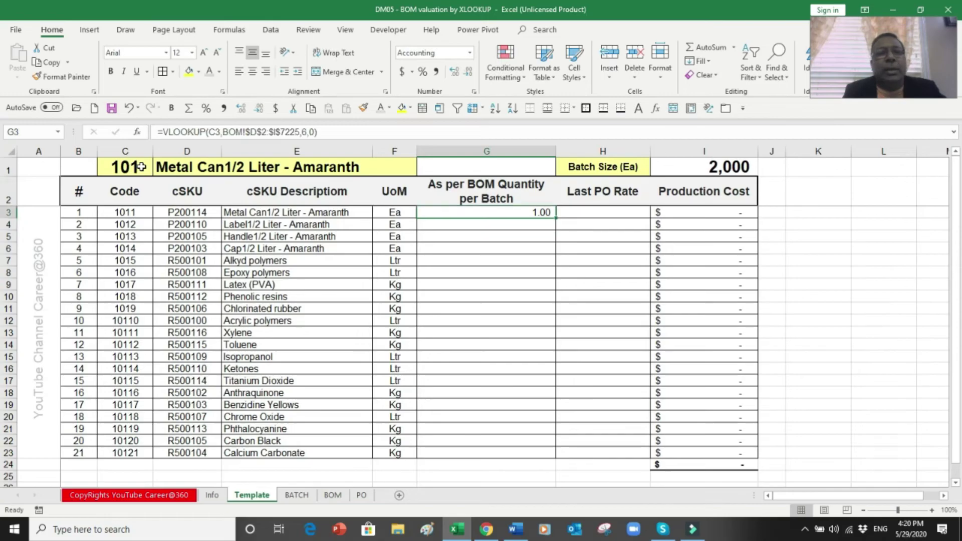
Step: Multiply G3's VLOOKUP by the absolute batch size $I$1 and fill the formula down the BOM quantity column to row 23
left_click(344, 132)
type("*")
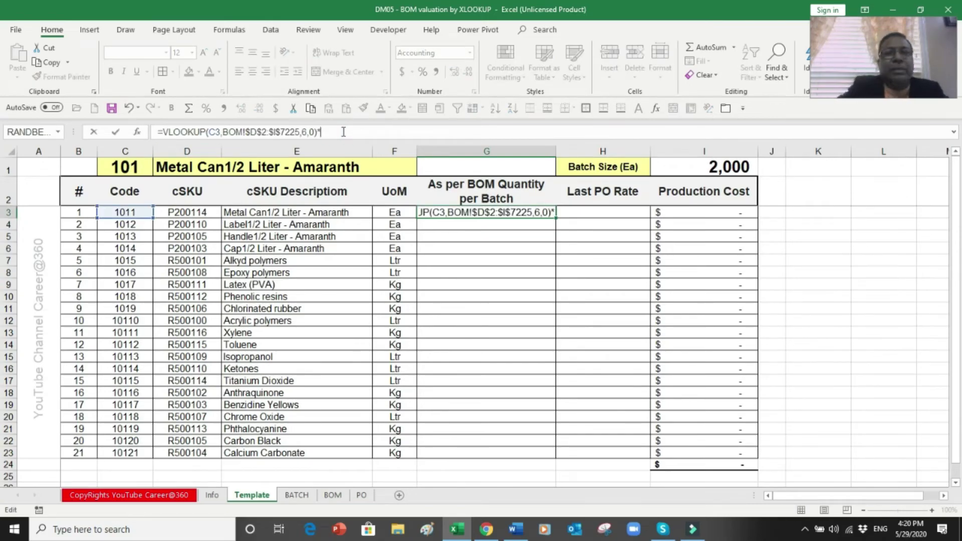
left_click(709, 168)
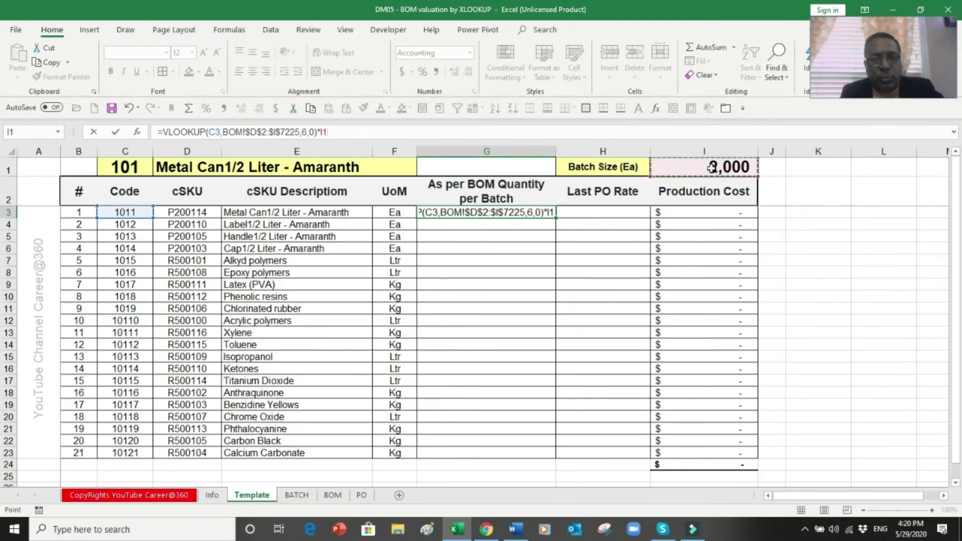
key("F4")
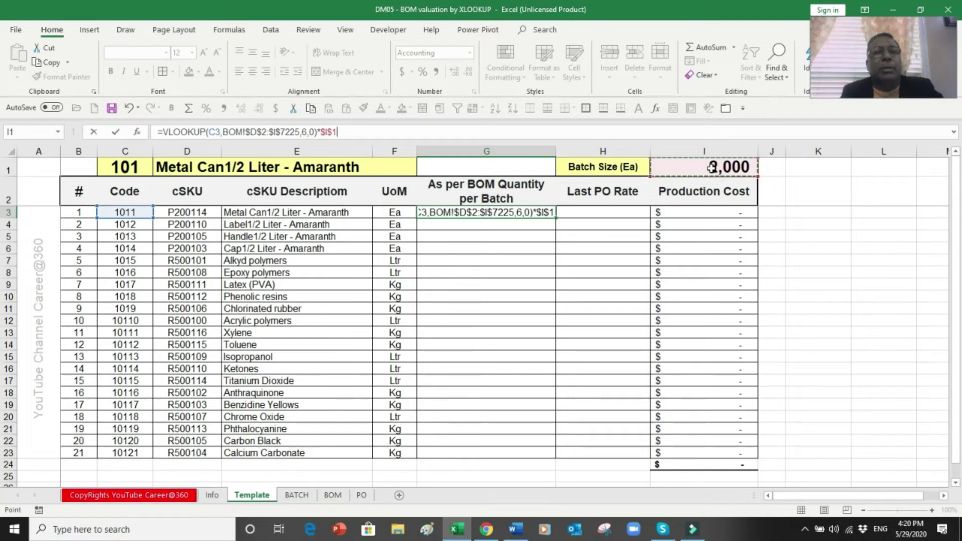
key("ctrl+Return")
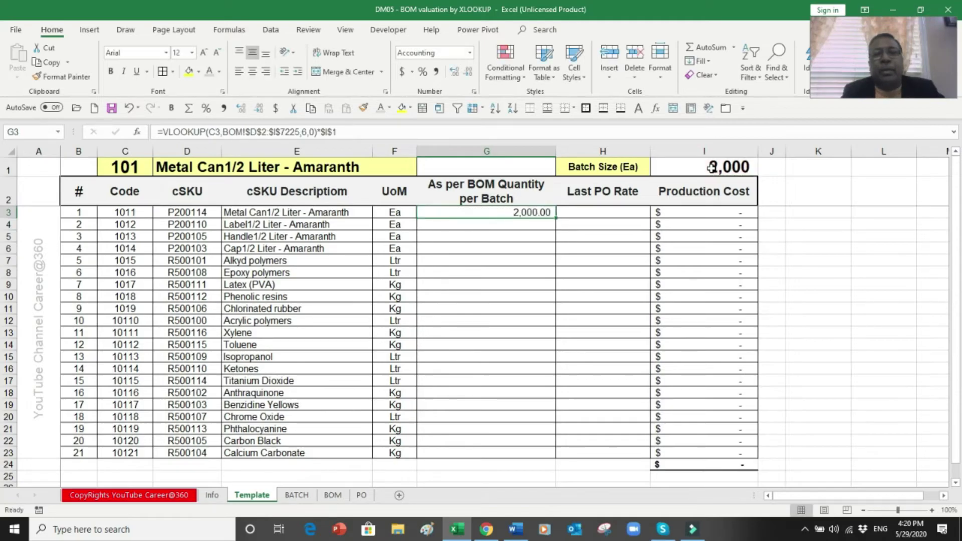
double_click(554, 217)
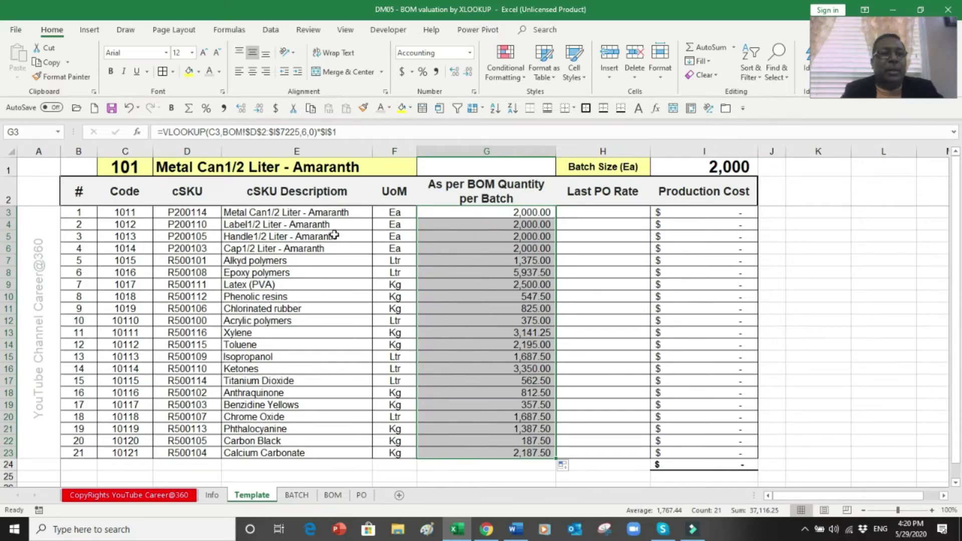
Step: Choose SKU code 107 in the Template's C1 and check the component descriptions in E12:E18
left_click(130, 172)
left_click(158, 172)
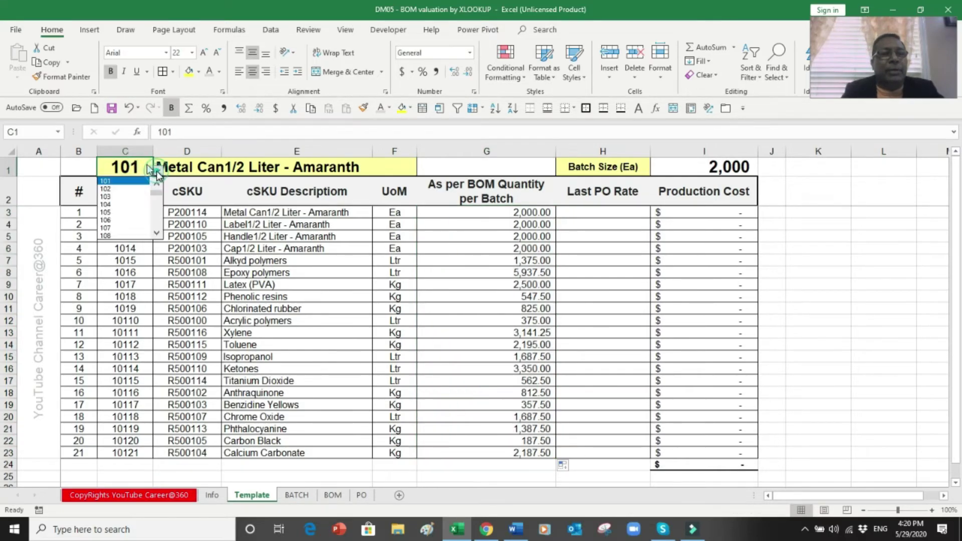
left_click(120, 230)
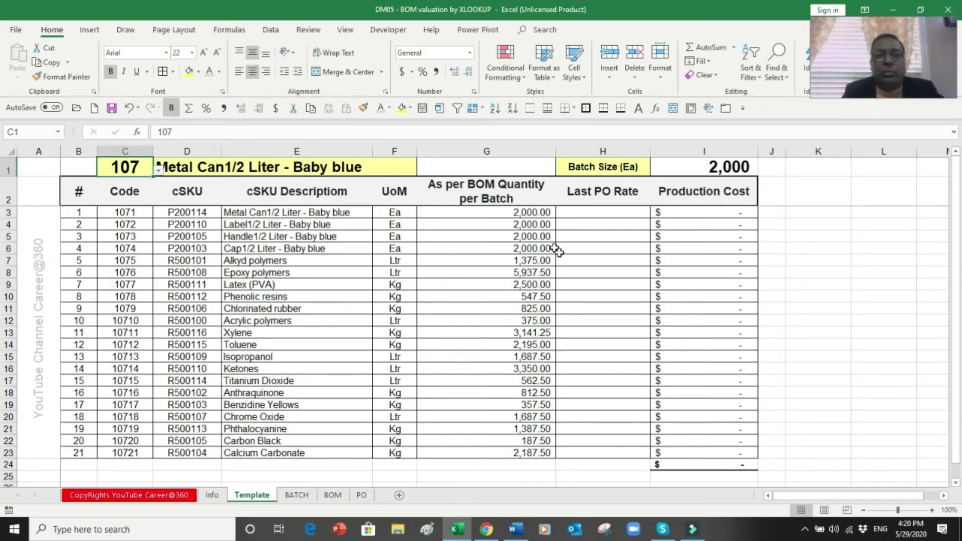
left_click_drag(268, 322, 269, 393)
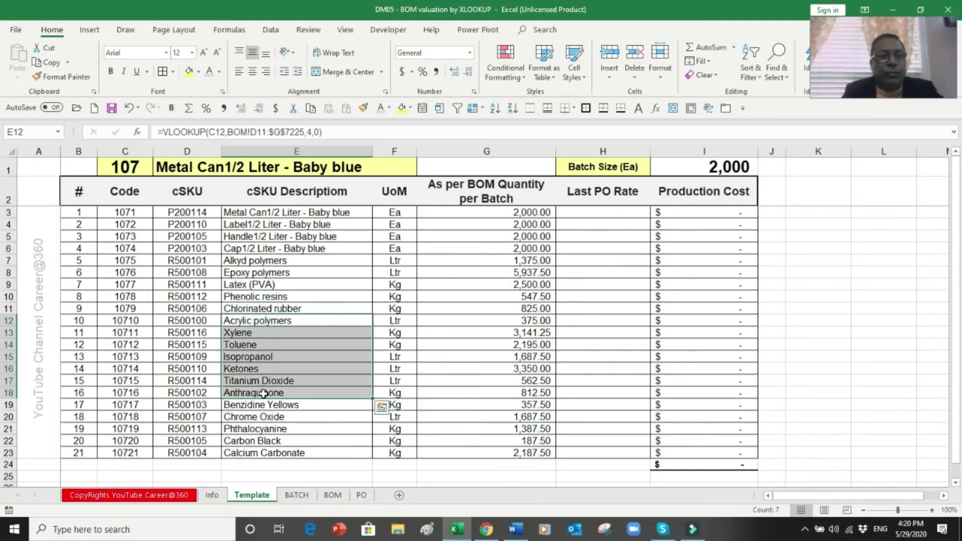
Step: Review the Info sheet's points on BOM quantities, matching cSKU codes and using XLOOKUP for last PO rates
left_click(211, 496)
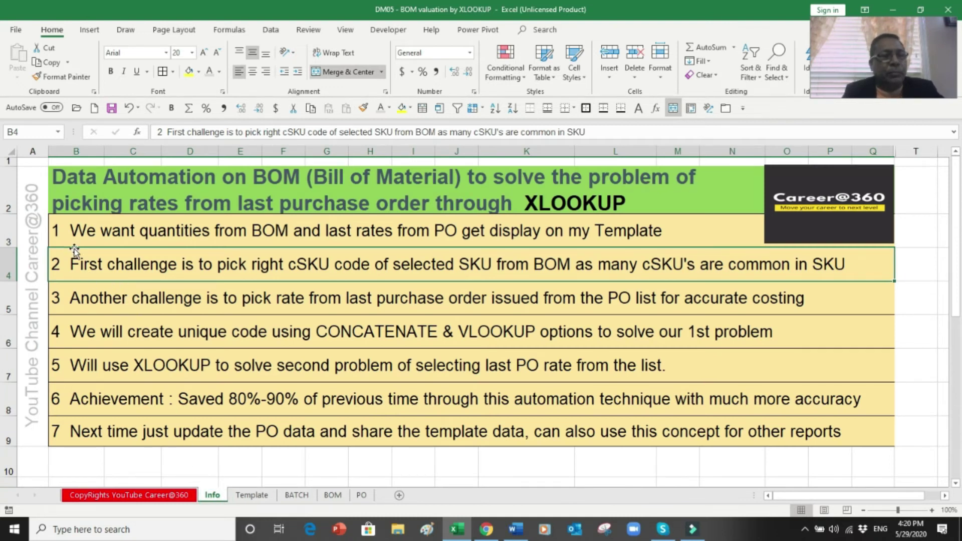
left_click(244, 229)
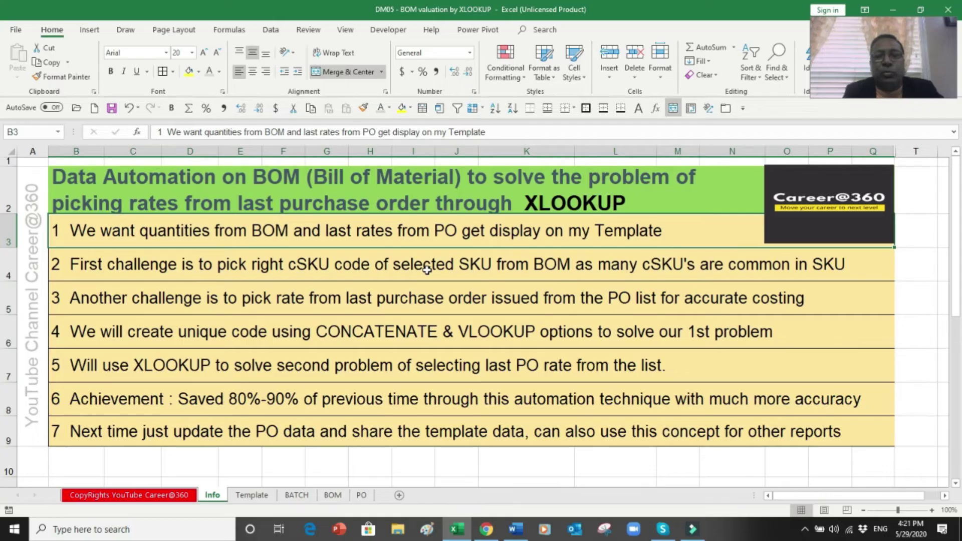
left_click(374, 271)
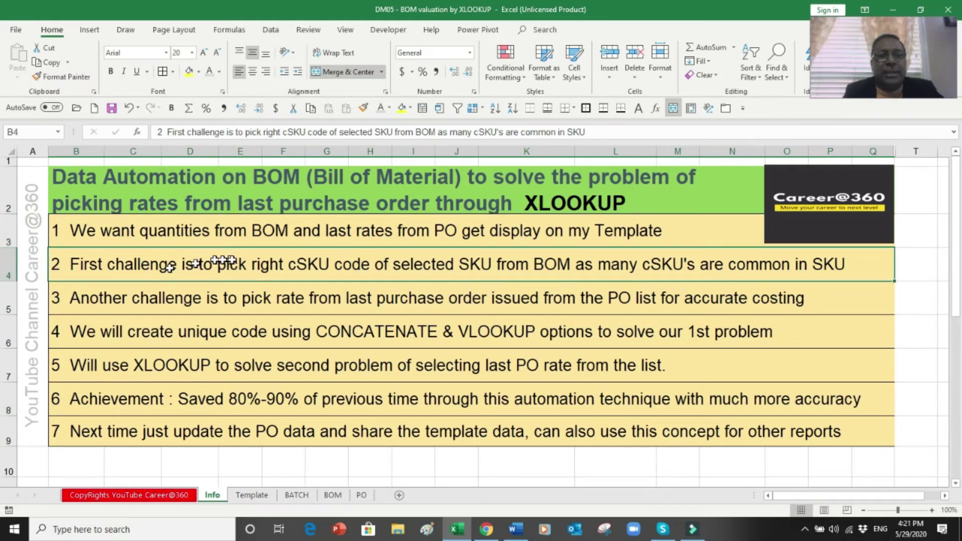
left_click(6, 269)
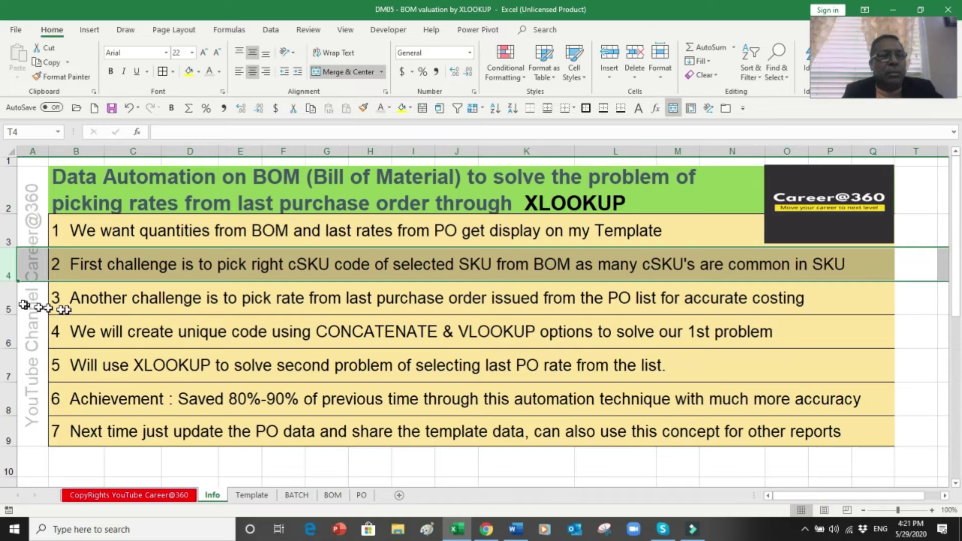
left_click(7, 300)
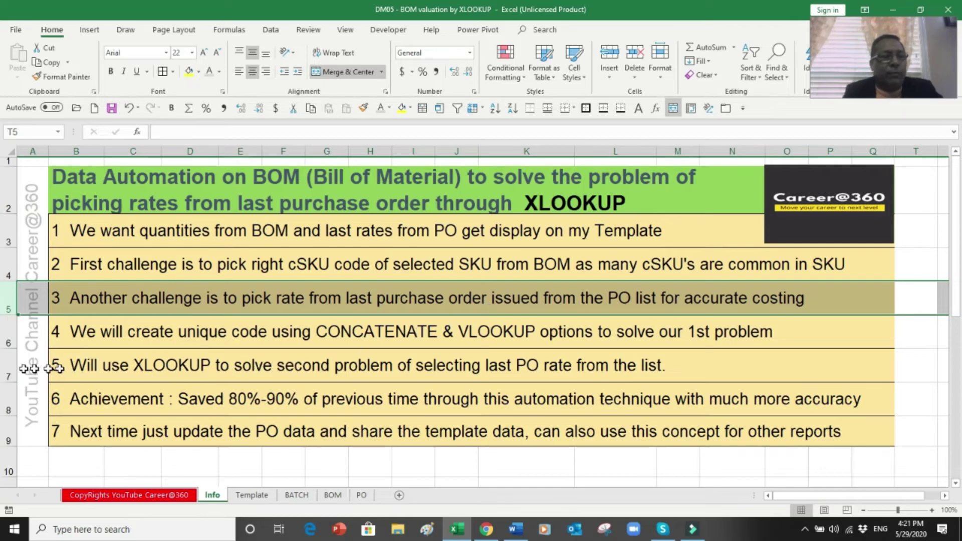
left_click(9, 368)
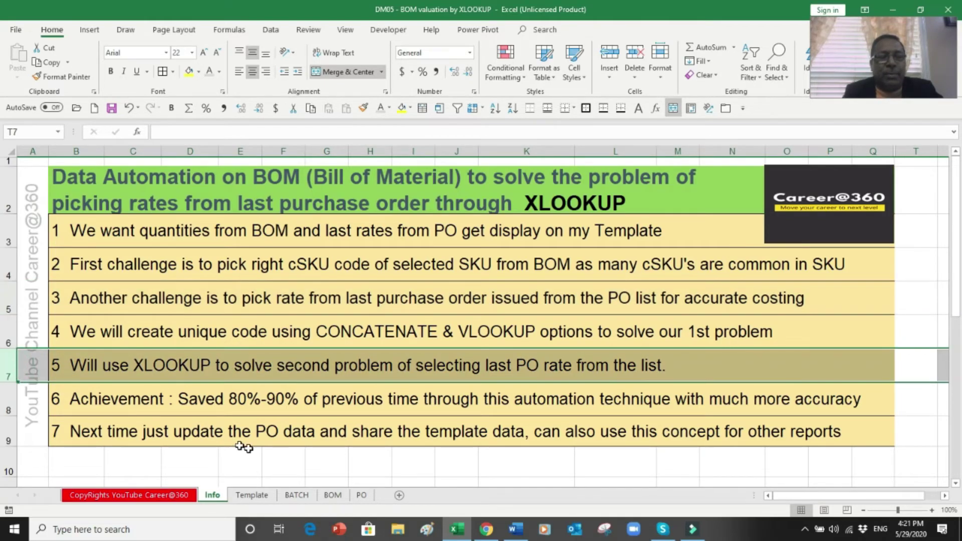
Step: Start an XLOOKUP formula in the Template's Last PO Rate cell H3 with D3 as the lookup value
left_click(251, 495)
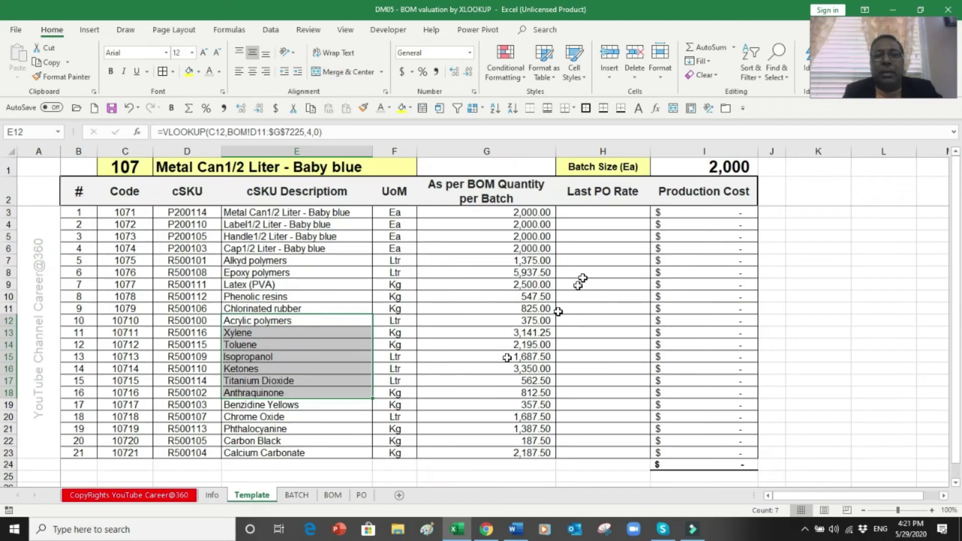
left_click(596, 211)
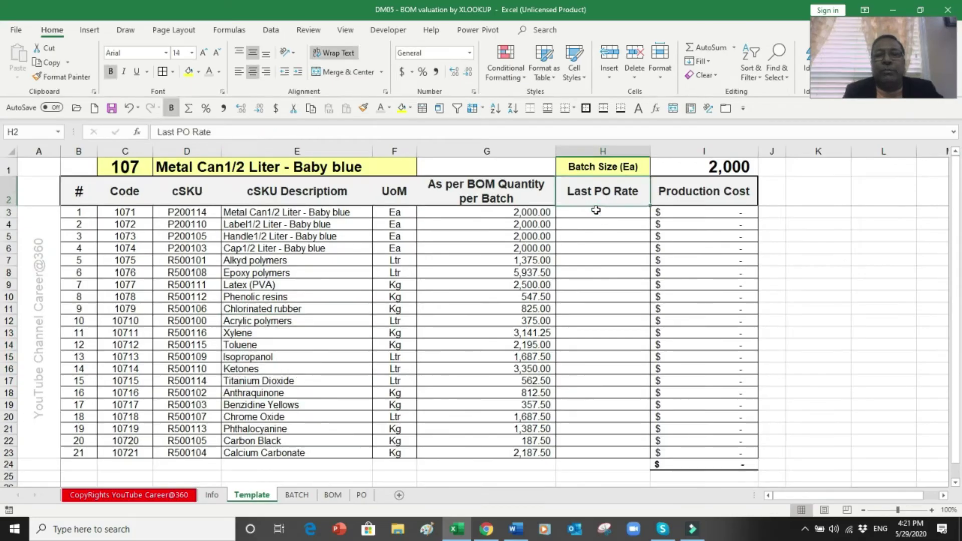
type("=")
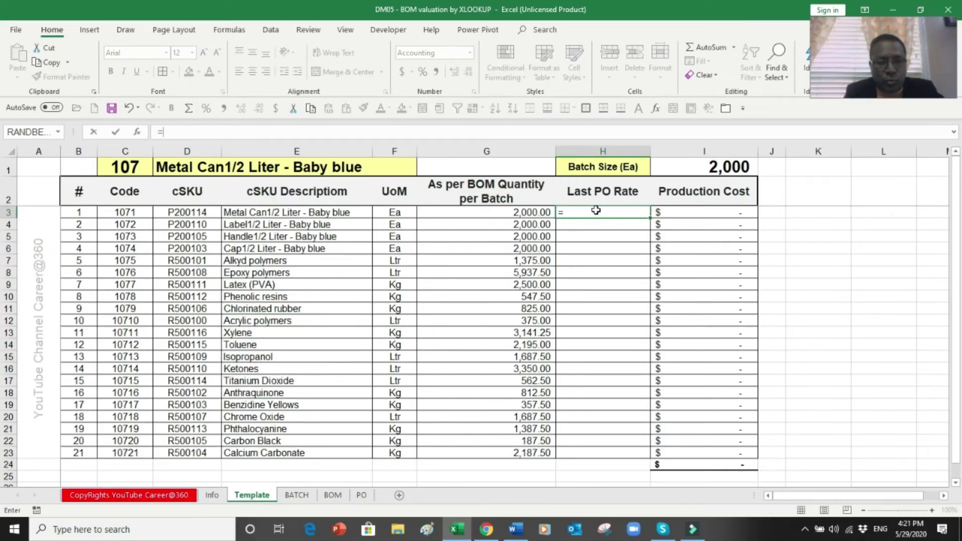
type("XLOO")
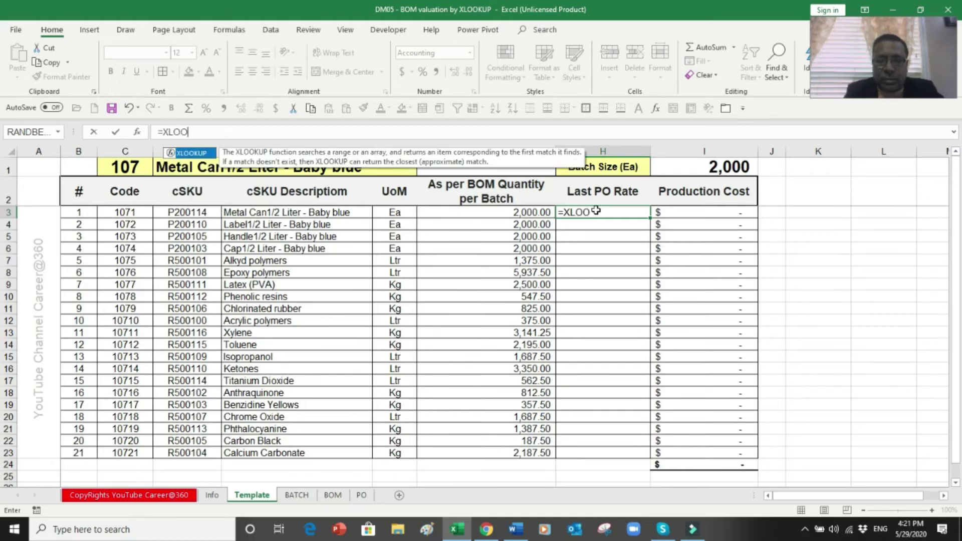
type("KUP(")
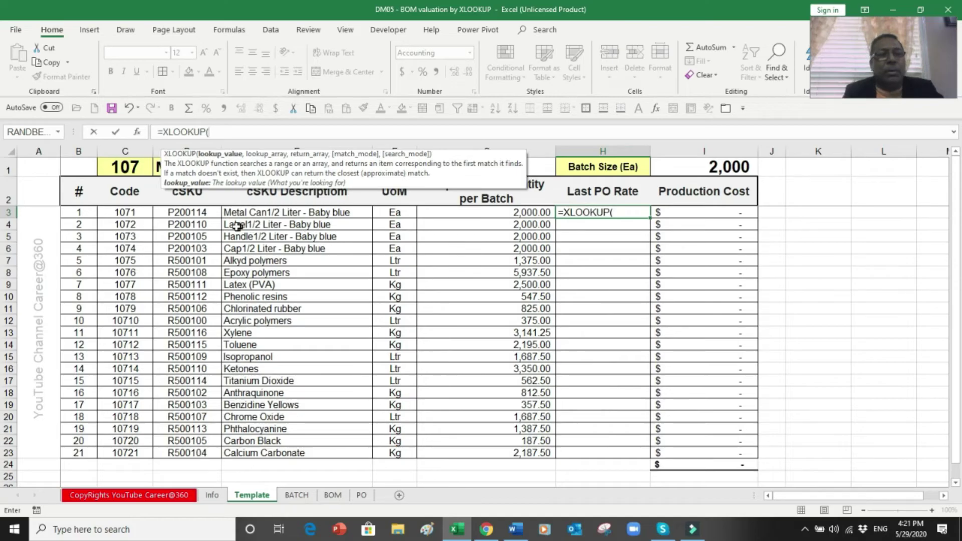
left_click(194, 214)
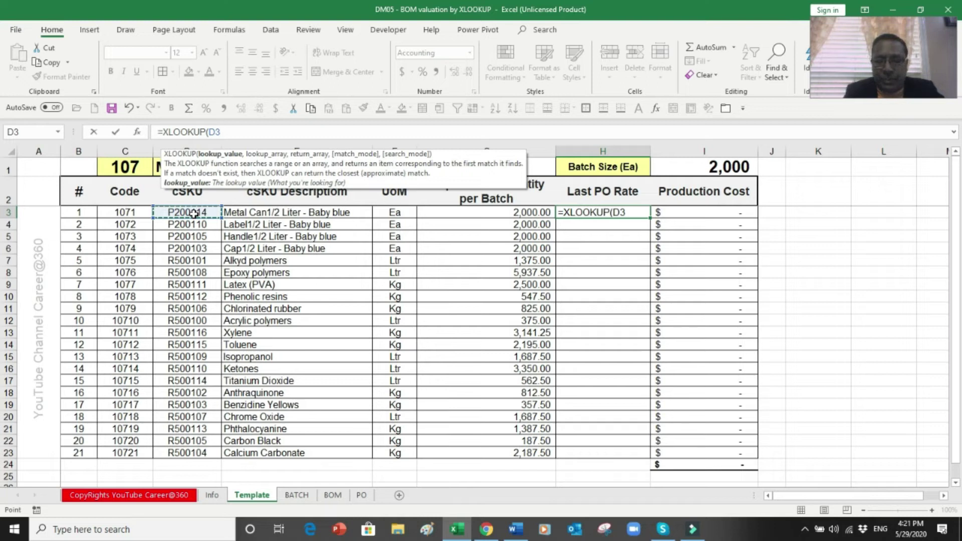
type(",")
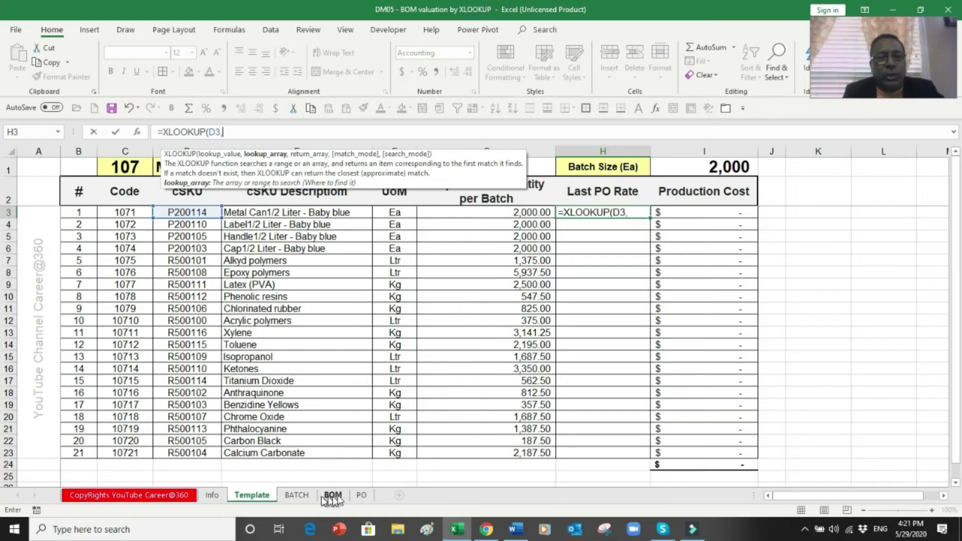
Step: Use the PO sheet's csku_# column, absolute range $E$2:$E$1056, as the XLOOKUP's lookup array
left_click(363, 495)
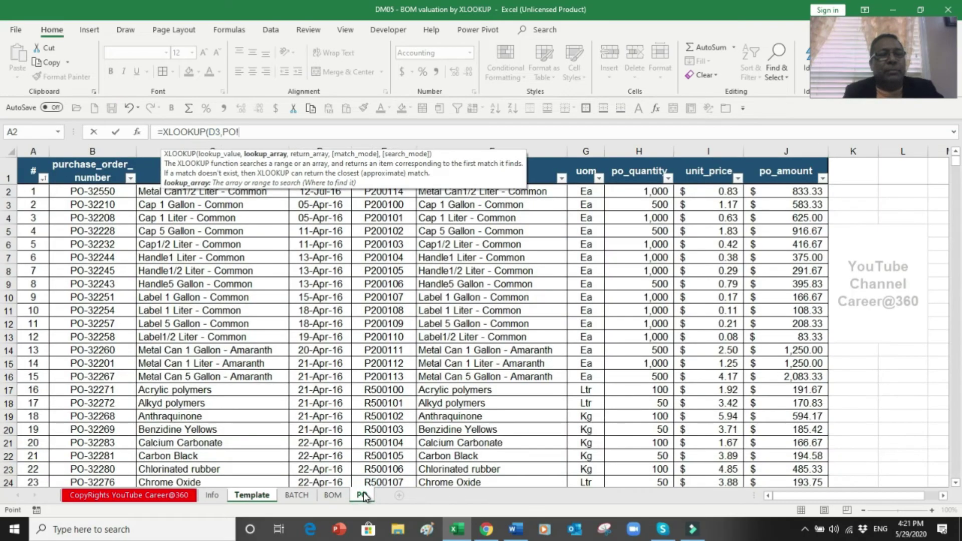
left_click(85, 176)
key("Down")
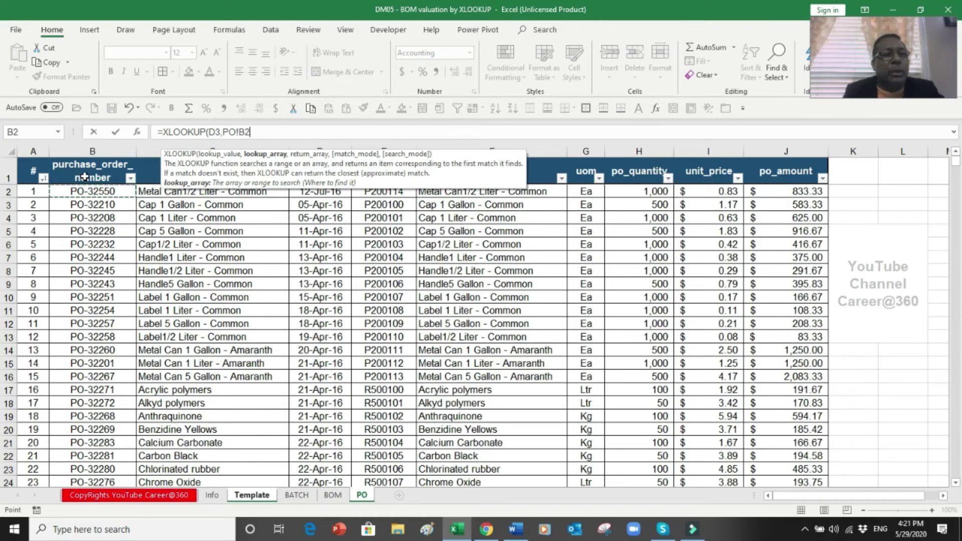
key("Right")
key("Right")
key("Right")
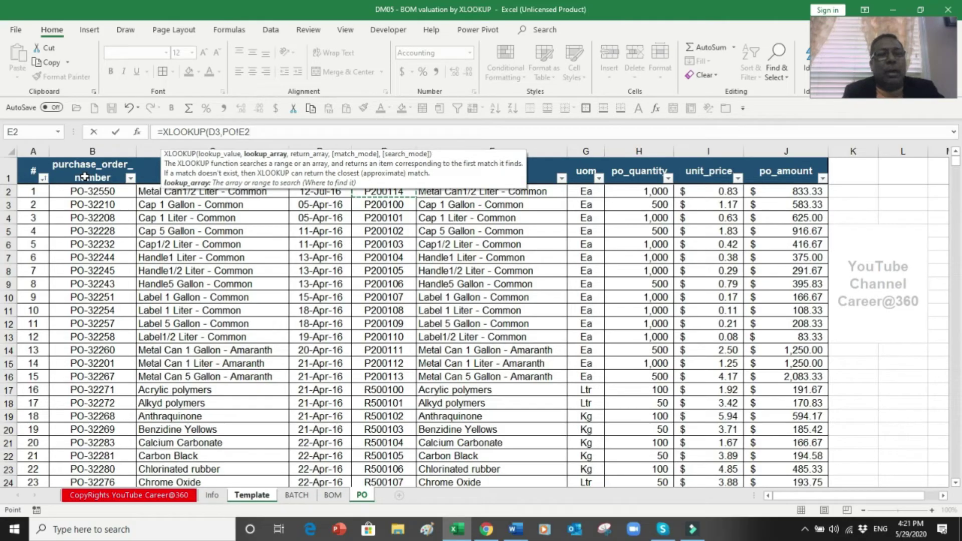
key("shift+Left")
key("shift+Left")
key("ctrl+shift+Down")
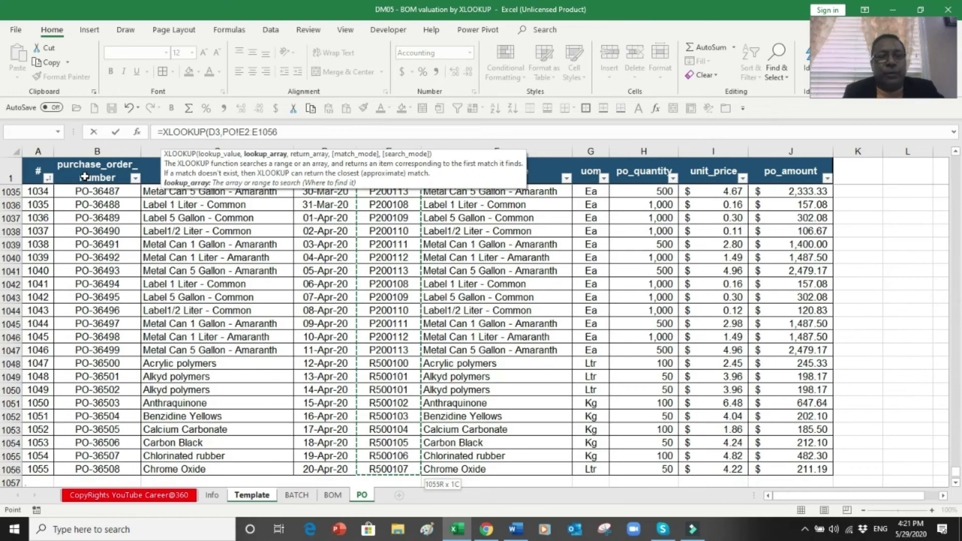
key("shift+Right")
key("shift+Right")
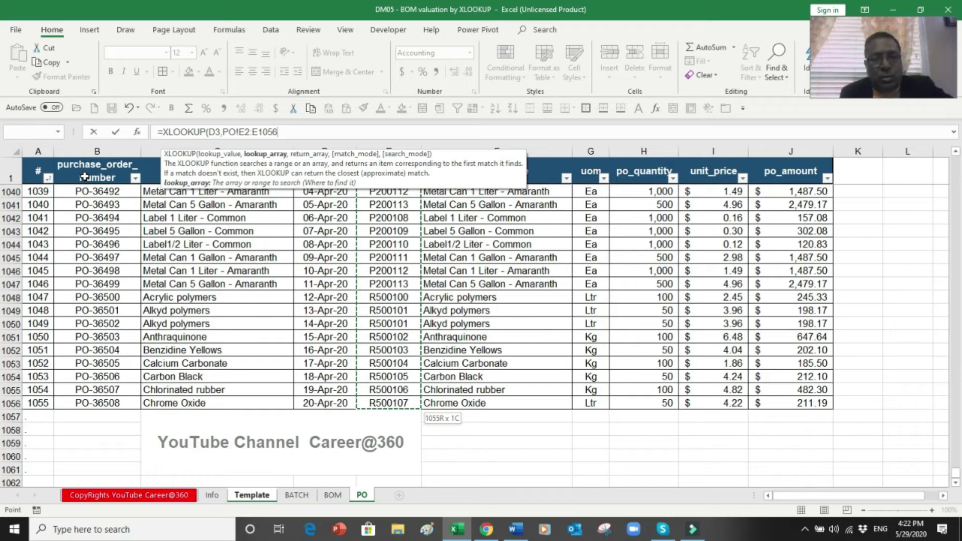
key("F4")
type(",")
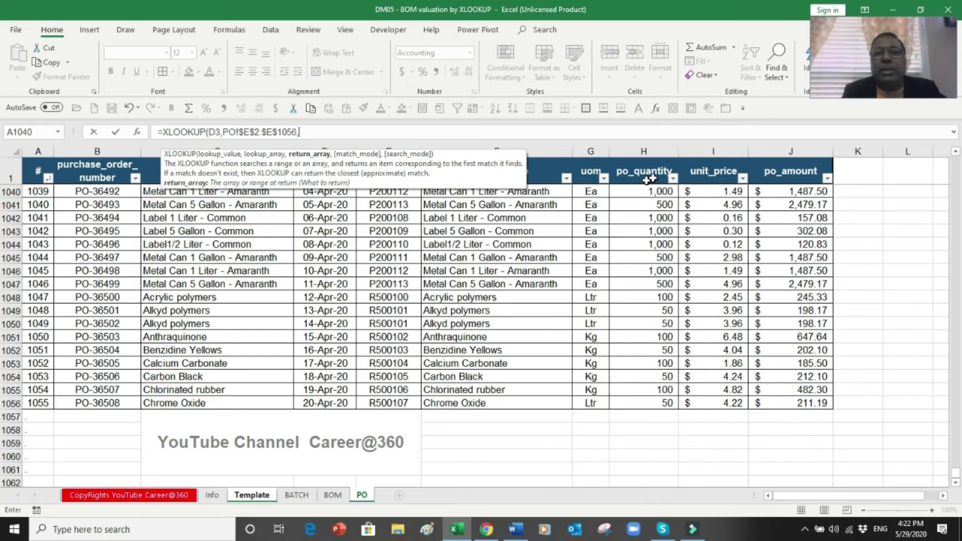
Step: Use the PO sheet's unit_price column, absolute range $I$2:$I$1056, as the XLOOKUP's return array
left_click(696, 173)
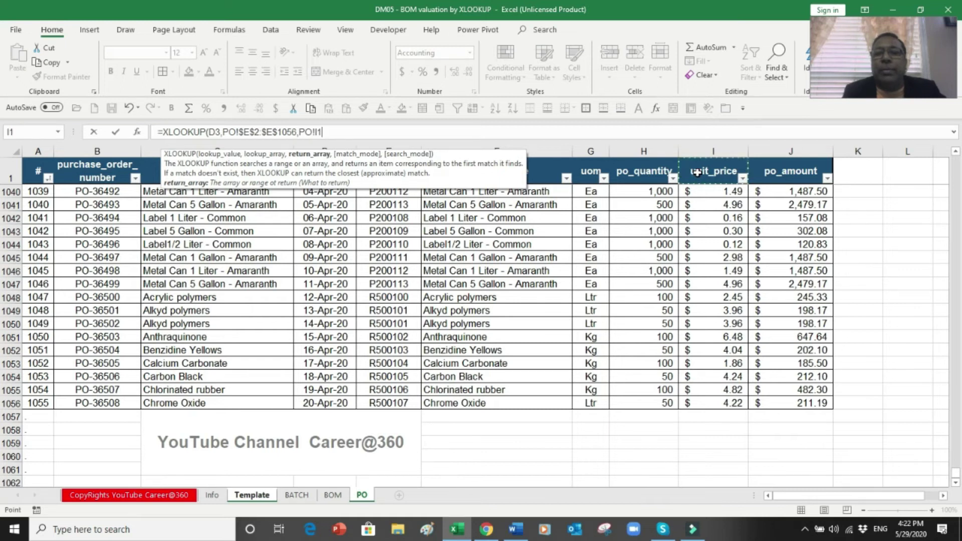
key("Down")
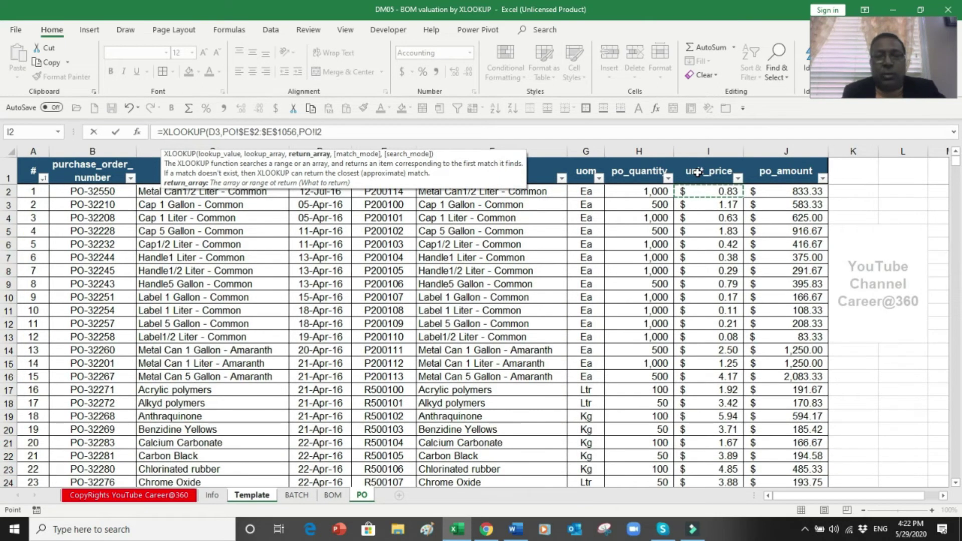
key("ctrl+shift+Down")
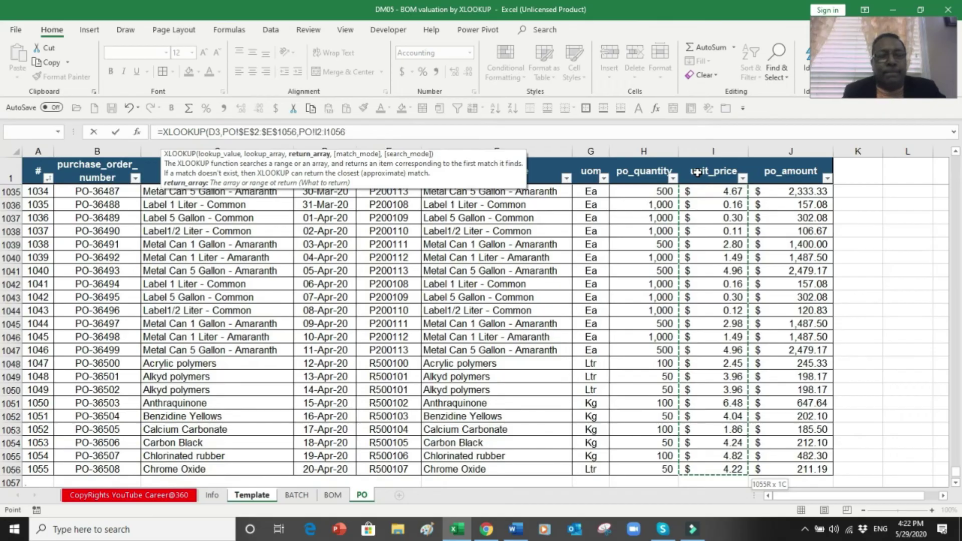
key("F4")
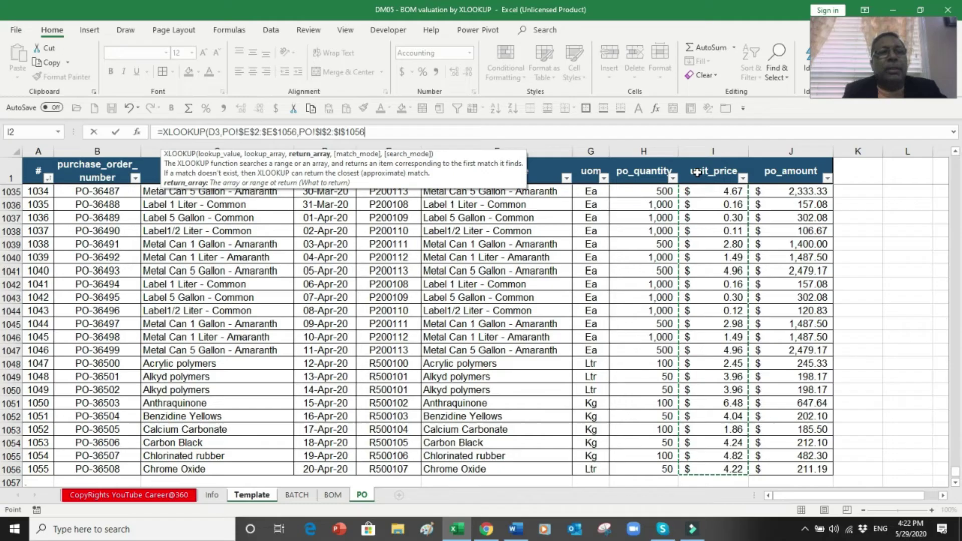
type(",,-")
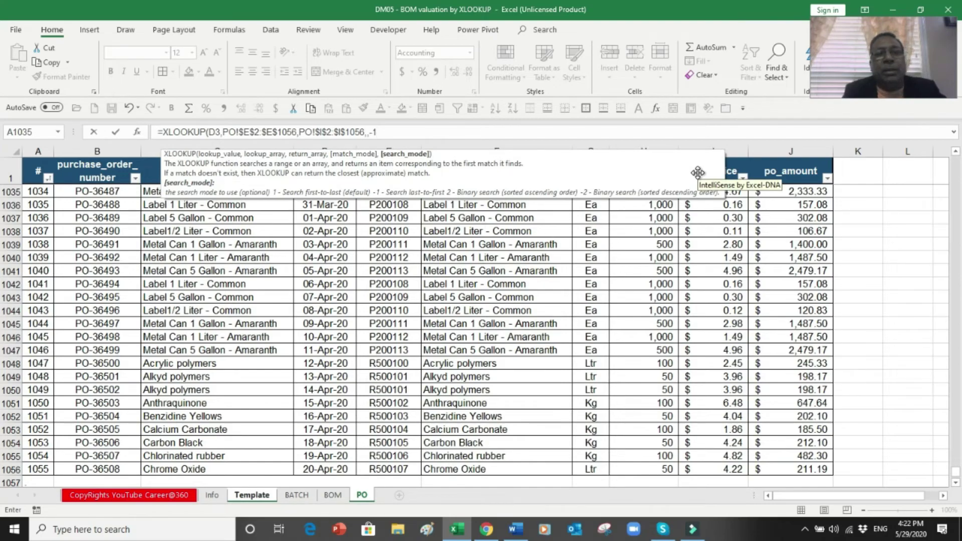
type("1)")
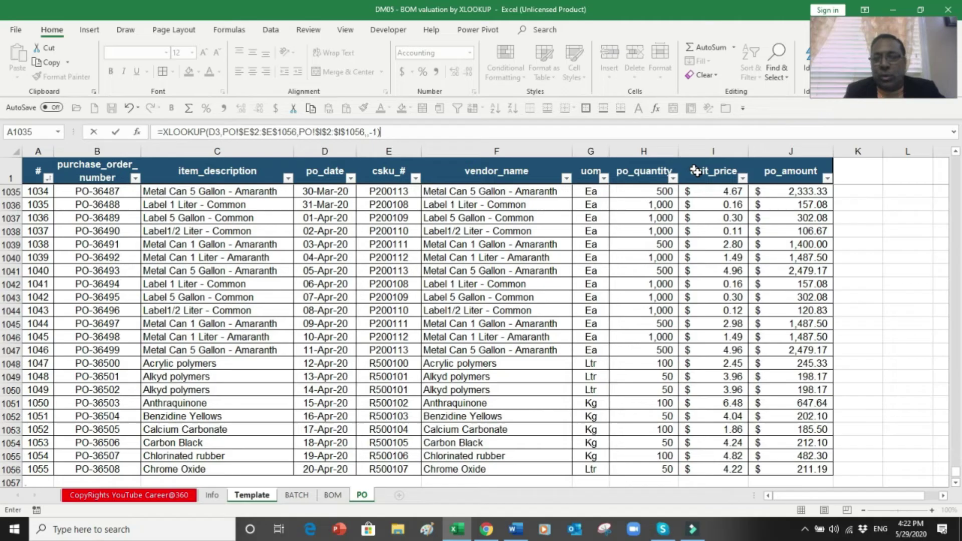
key("BackSpace")
key("BackSpace")
key("BackSpace")
key("BackSpace")
key("BackSpace")
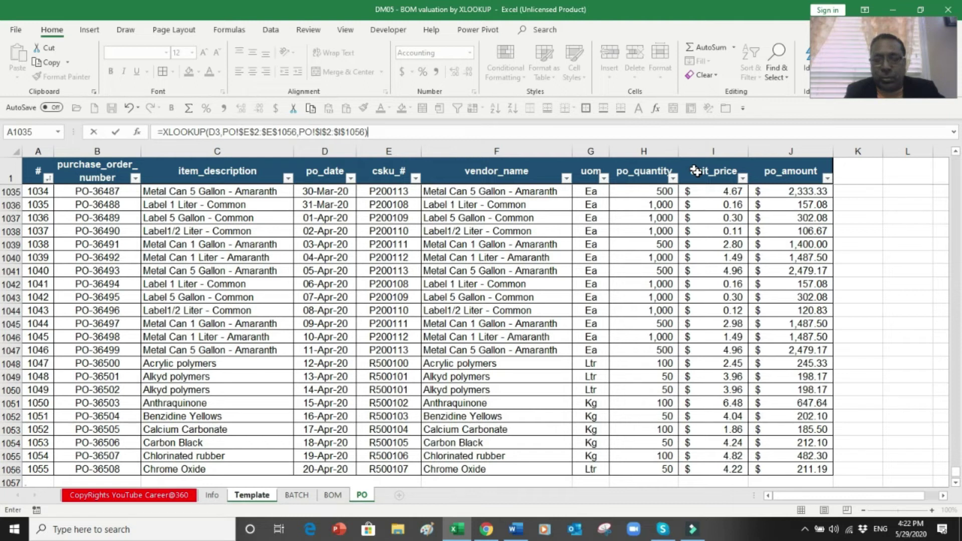
key("BackSpace")
Step: Finish H3's XLOOKUP with match mode left blank and search mode -1 (last-to-first), and fill it down the Last PO Rate column to row 23
type(",,,")
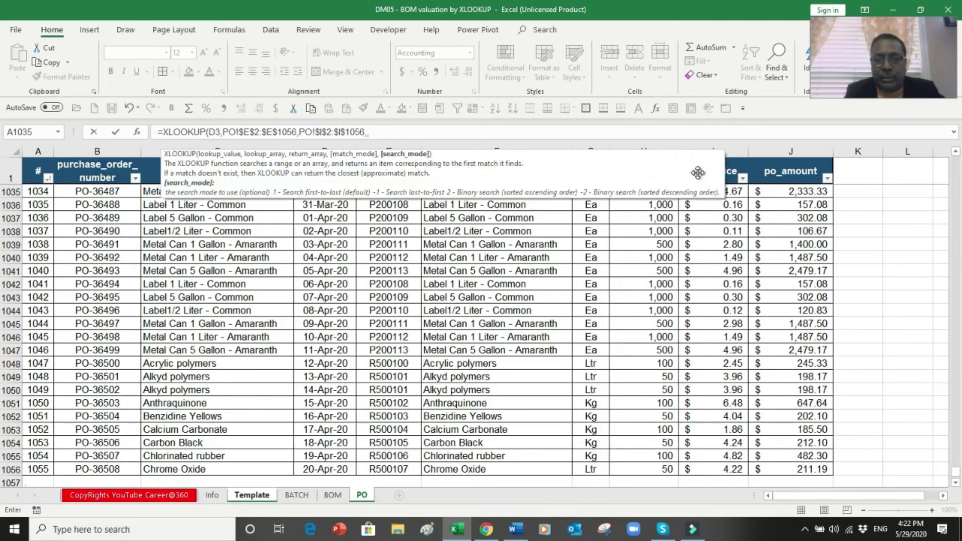
type("-1)")
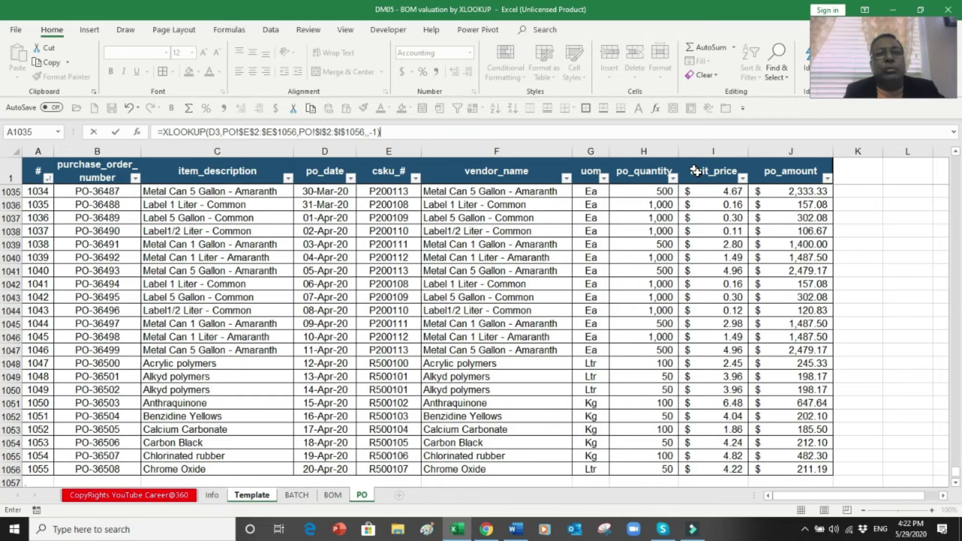
key("Return")
key("Up")
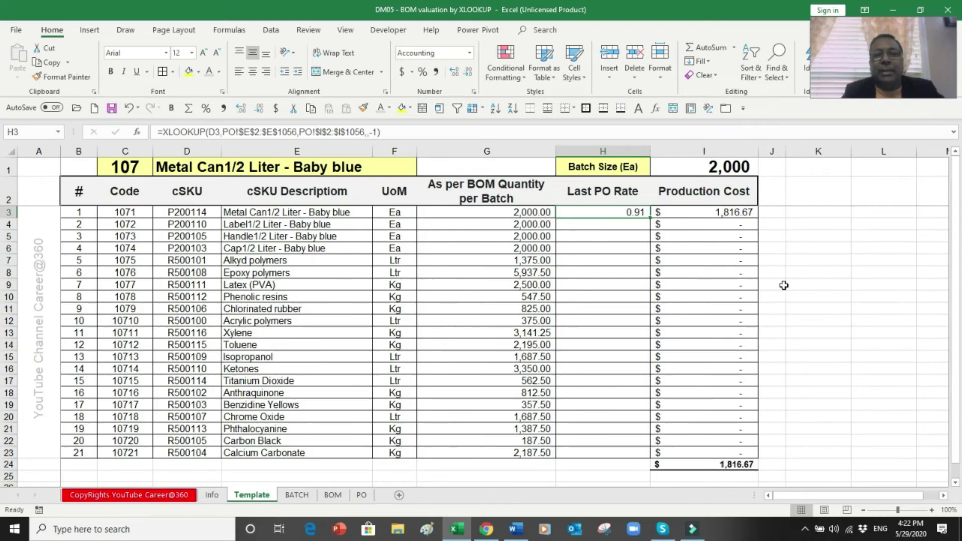
double_click(649, 218)
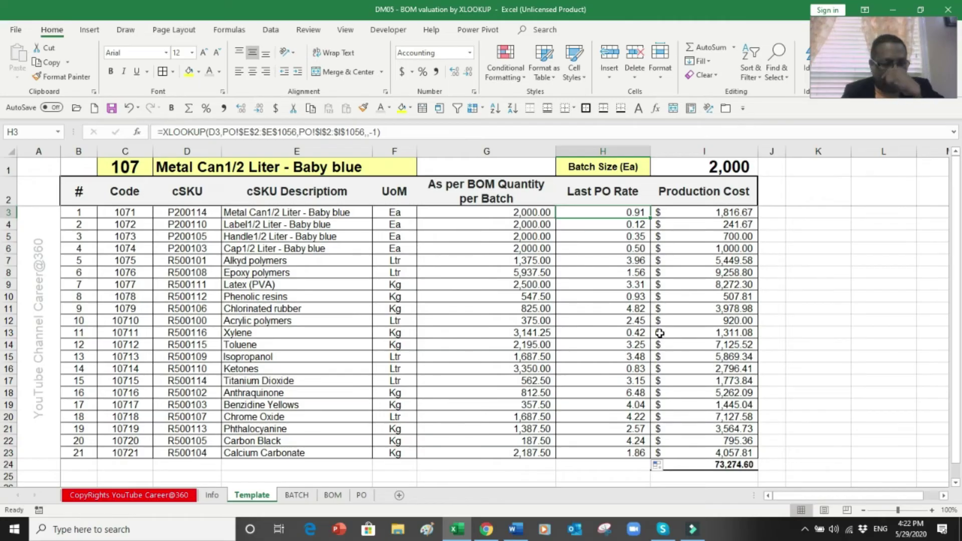
Step: Review the last SKU rows of the BATCH sheet and the data on the BOM and PO sheets
left_click(296, 494)
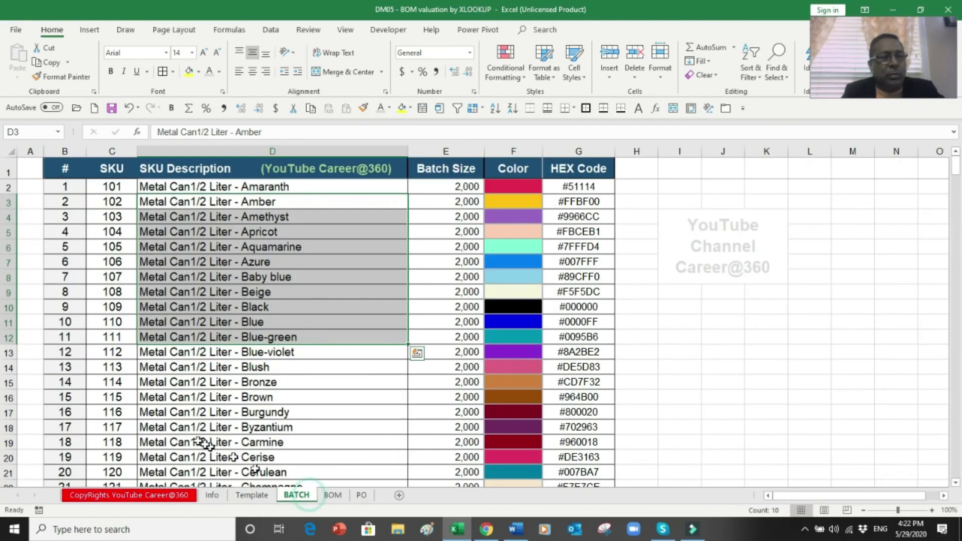
left_click(40, 340)
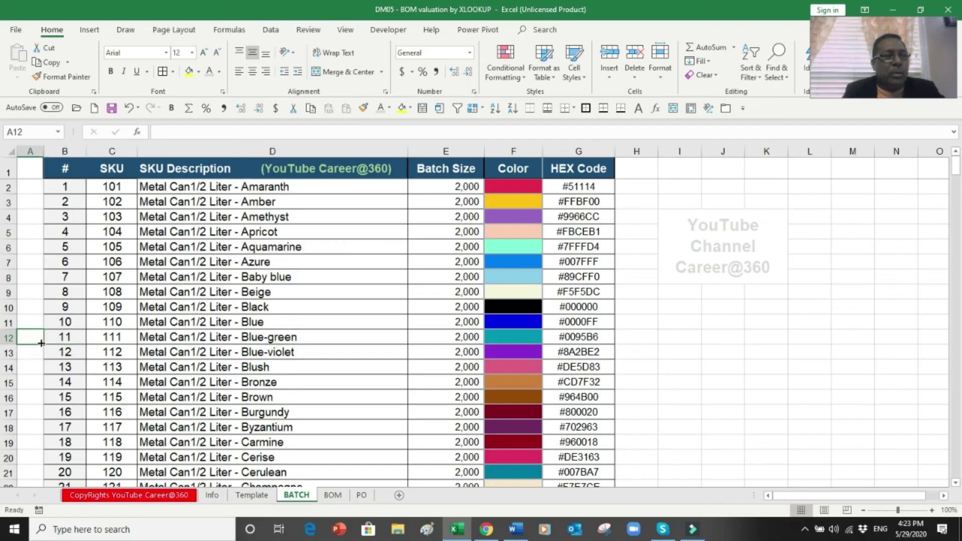
key("ctrl+Down")
key("Up")
key("Up")
key("Up")
key("Up")
key("Up")
key("Up")
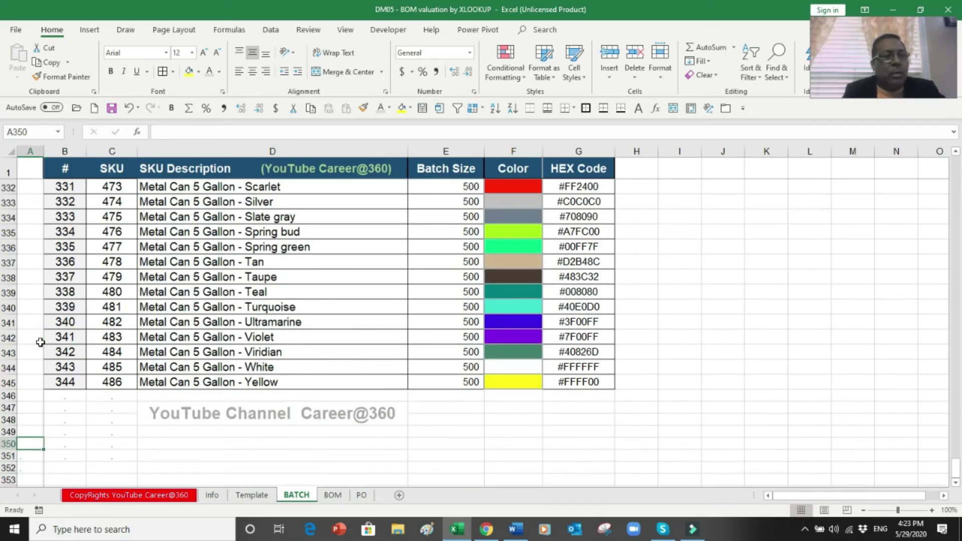
key("Up")
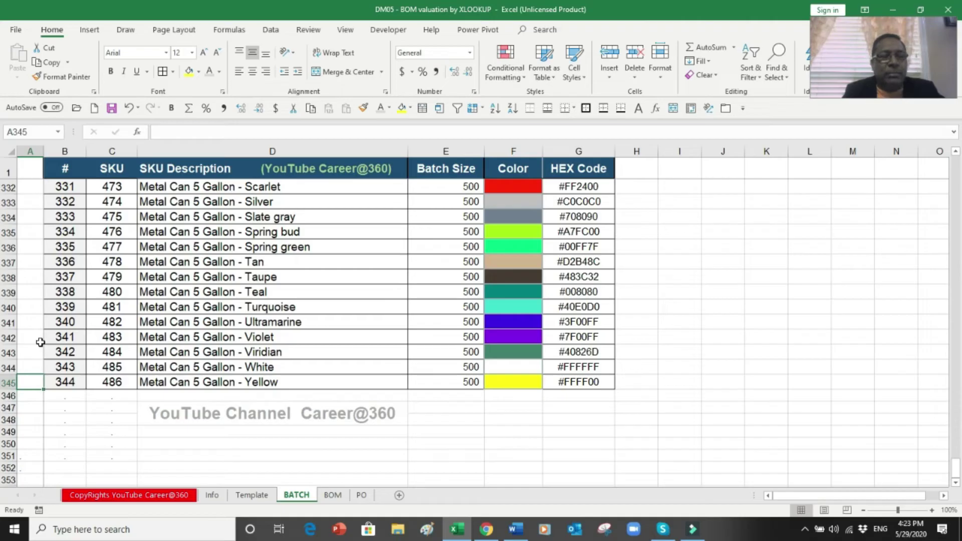
left_click(334, 497)
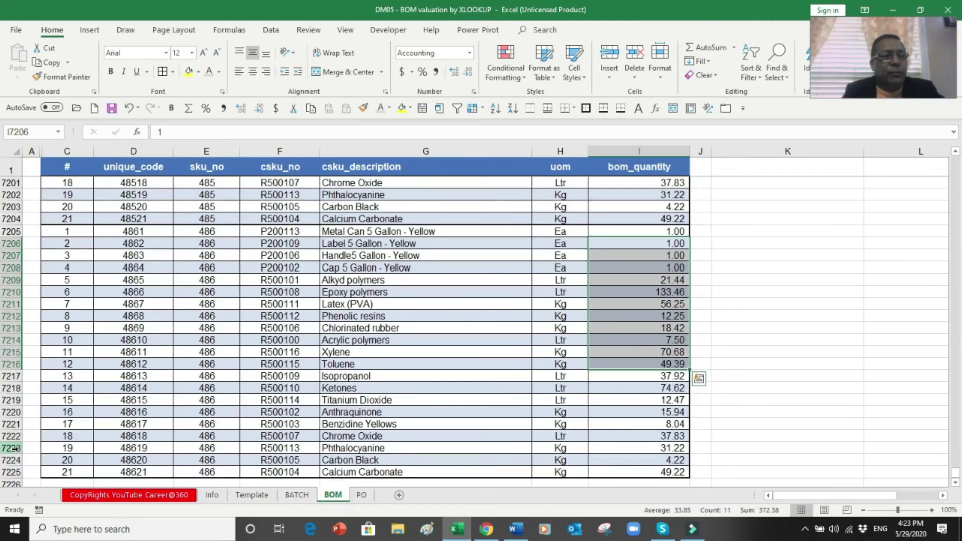
left_click(365, 498)
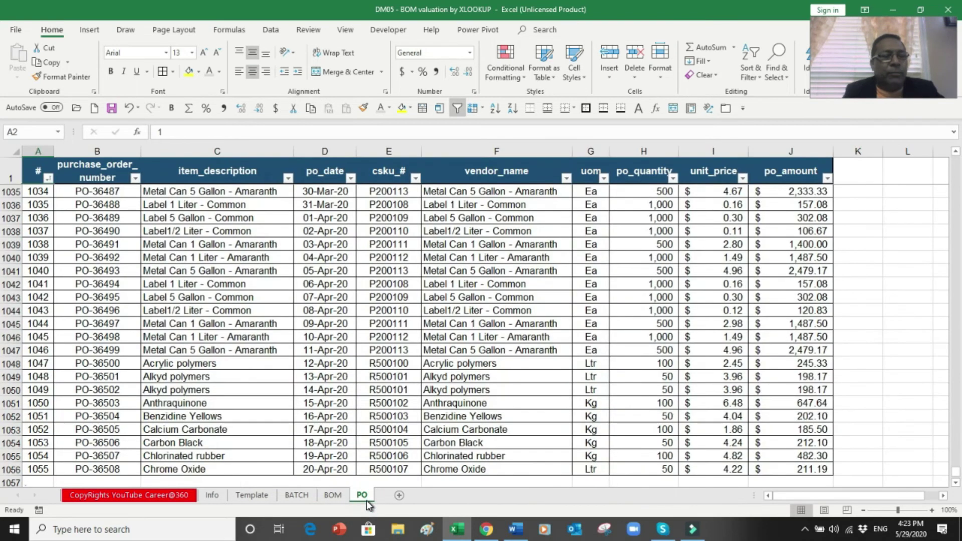
Step: Change the Template's SKU code in C1 to 215 from its list of codes
left_click(245, 495)
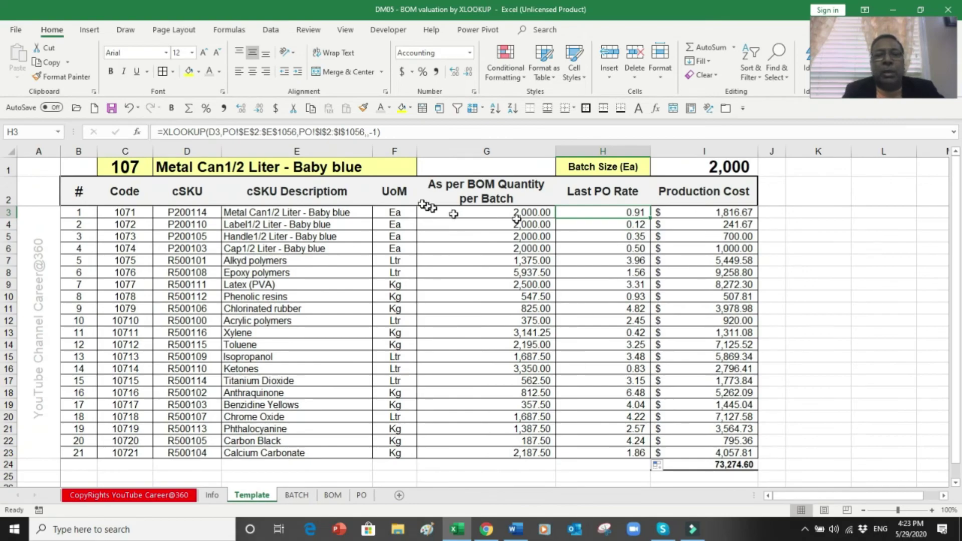
left_click(149, 171)
left_click(158, 170)
scroll(158, 219, "down", 10)
left_click(158, 219)
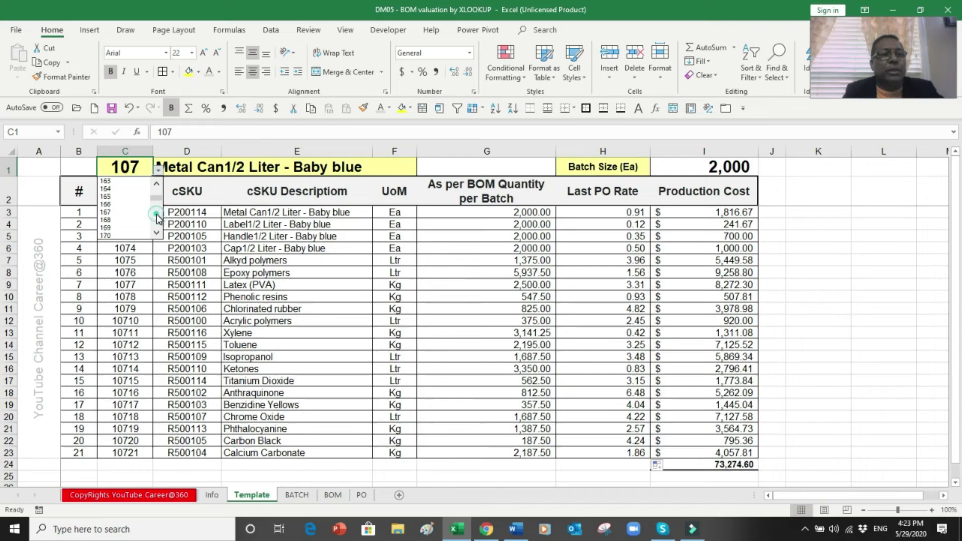
left_click(158, 219)
left_click(158, 219)
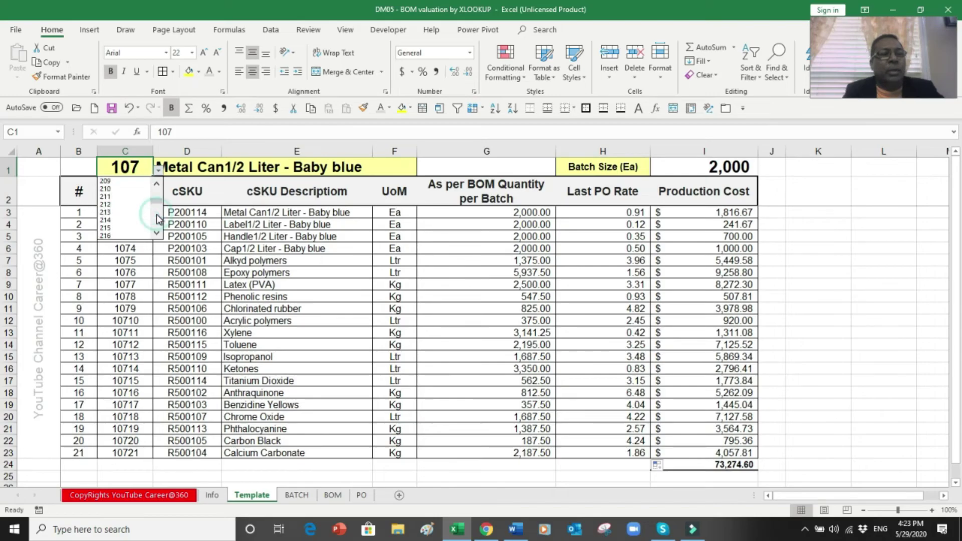
left_click(109, 228)
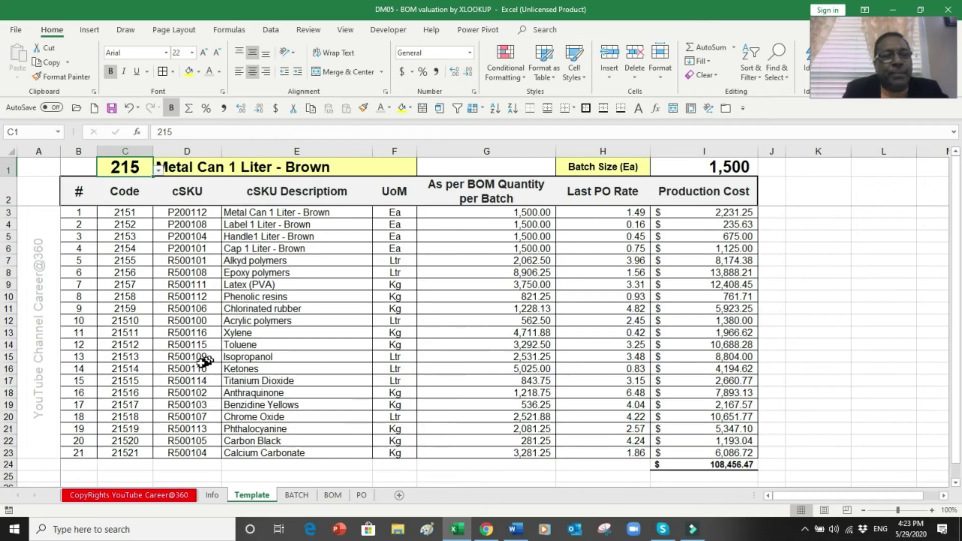
Step: Copy Isopropanol's cSKU code from D15 and filter the PO sheet's csku_# column to R500109
left_click(191, 357)
key("ctrl+c")
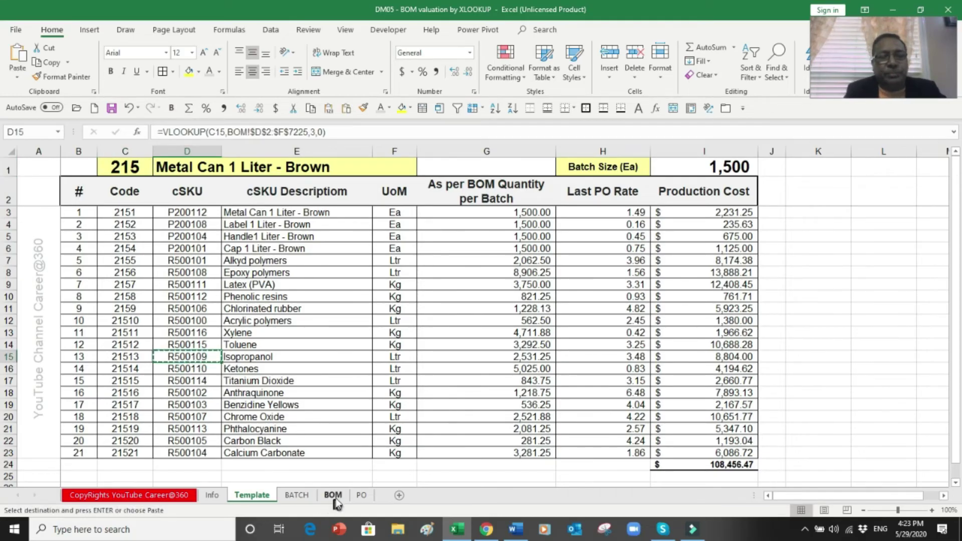
left_click(362, 496)
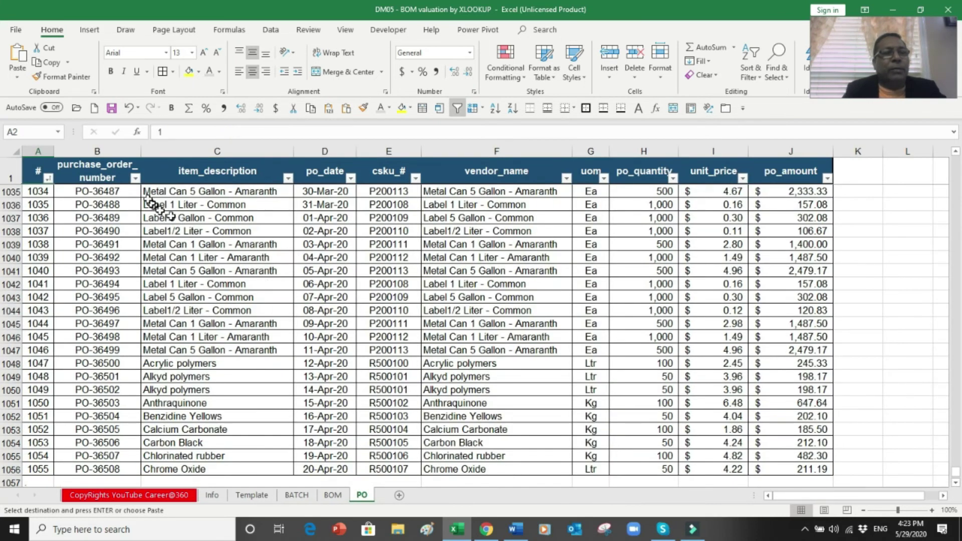
left_click(415, 178)
left_click(315, 281)
type("R500109")
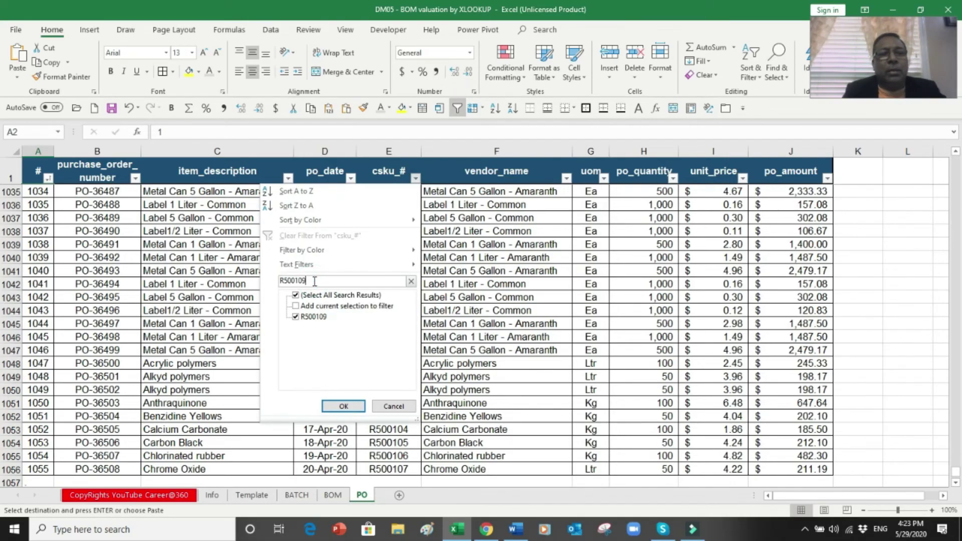
key("Return")
Step: Look through the filtered Isopropanol purchase orders down to the most recent one and check its unit price
key("ctrl+c")
key("ctrl+Home")
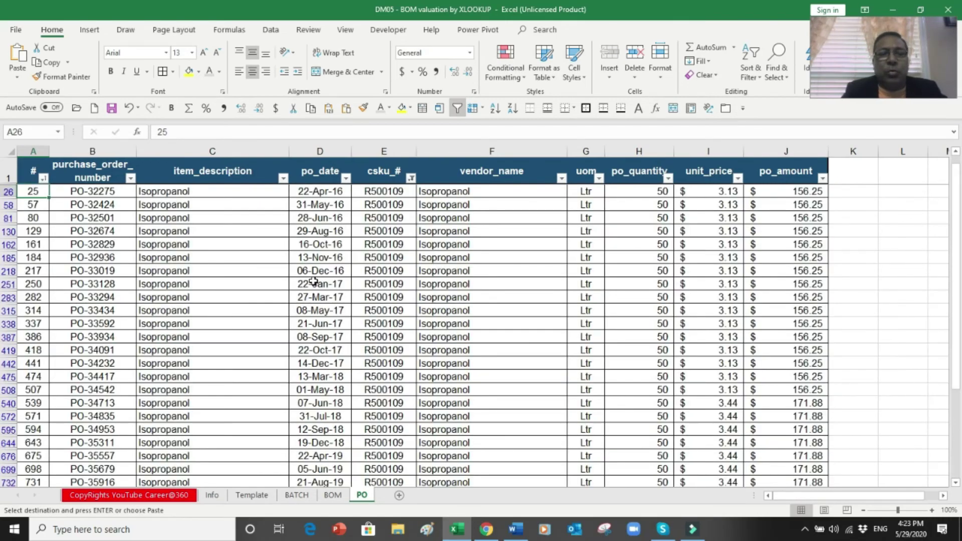
left_click_drag(959, 211, 958, 365)
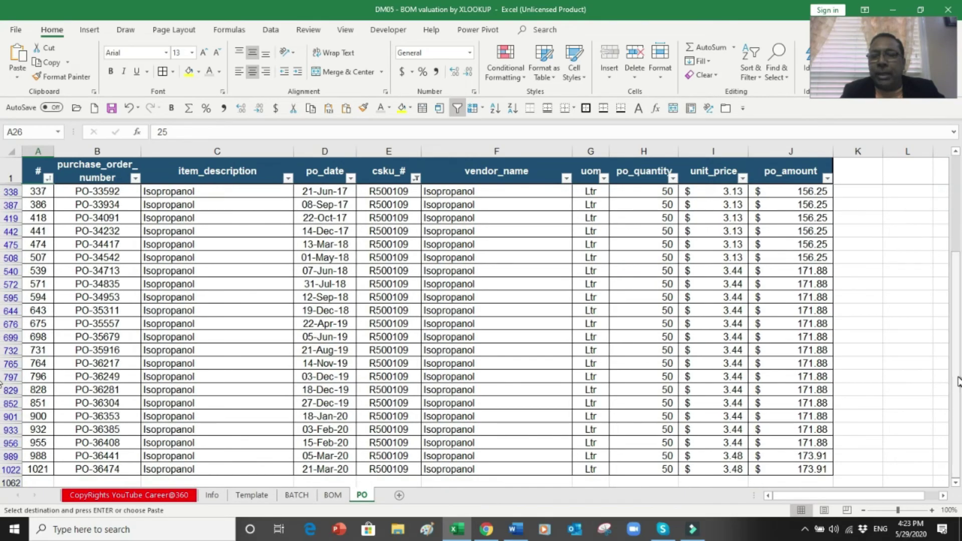
left_click(955, 482)
double_click(955, 482)
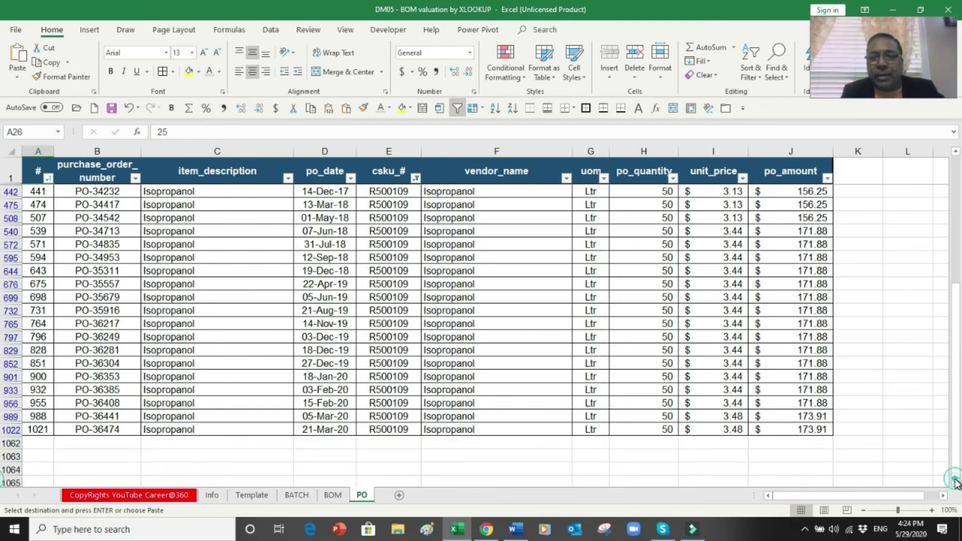
left_click(733, 429)
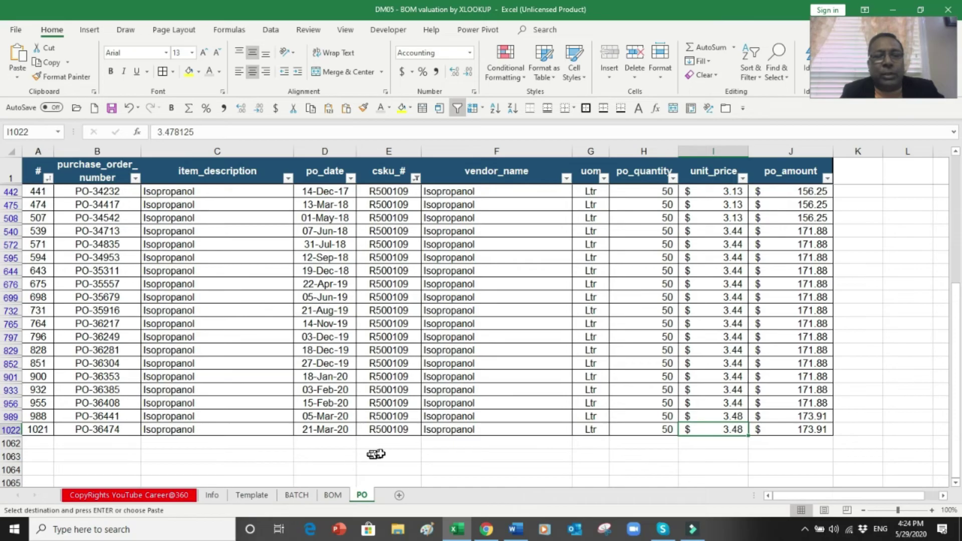
Step: Highlight Isopropanol's Last PO Rate cell H15 on the Template sheet in yellow
left_click(251, 498)
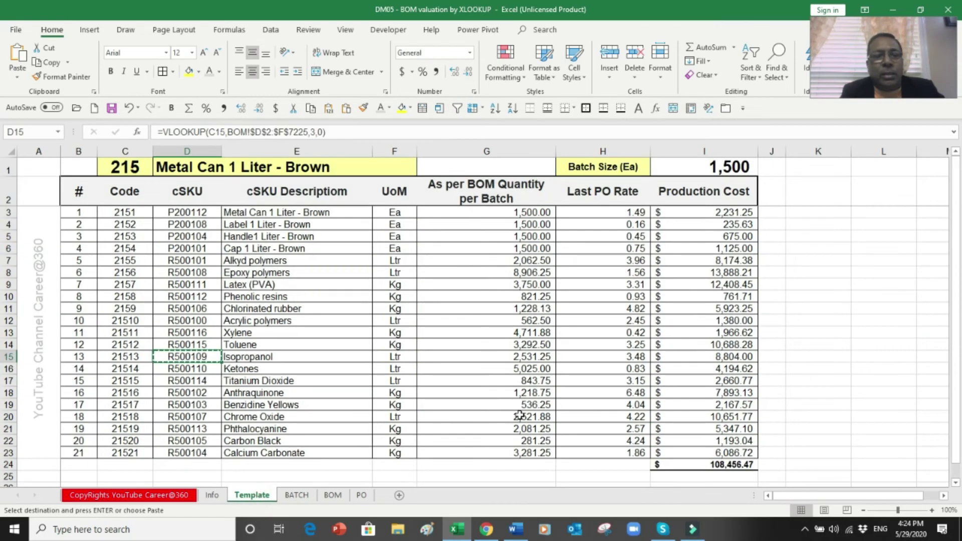
left_click(634, 357)
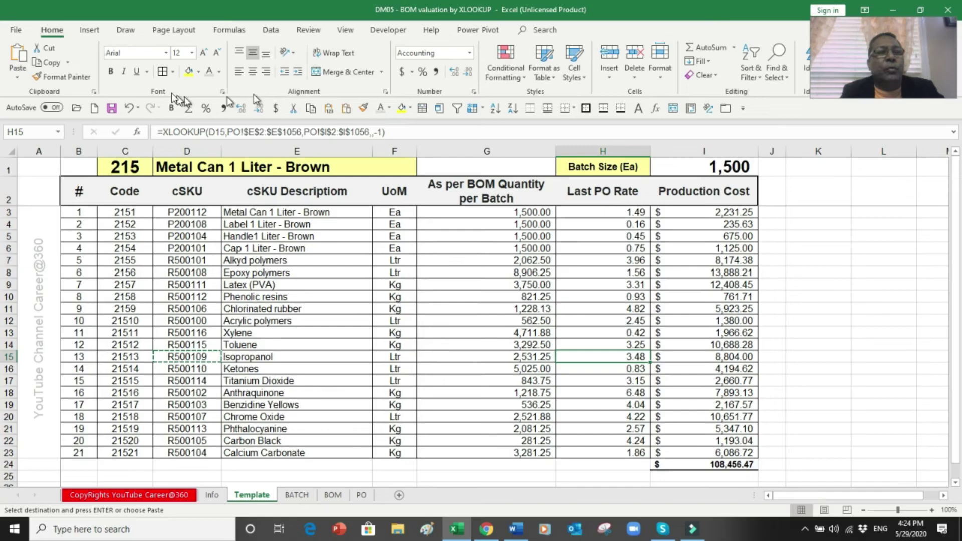
left_click(188, 71)
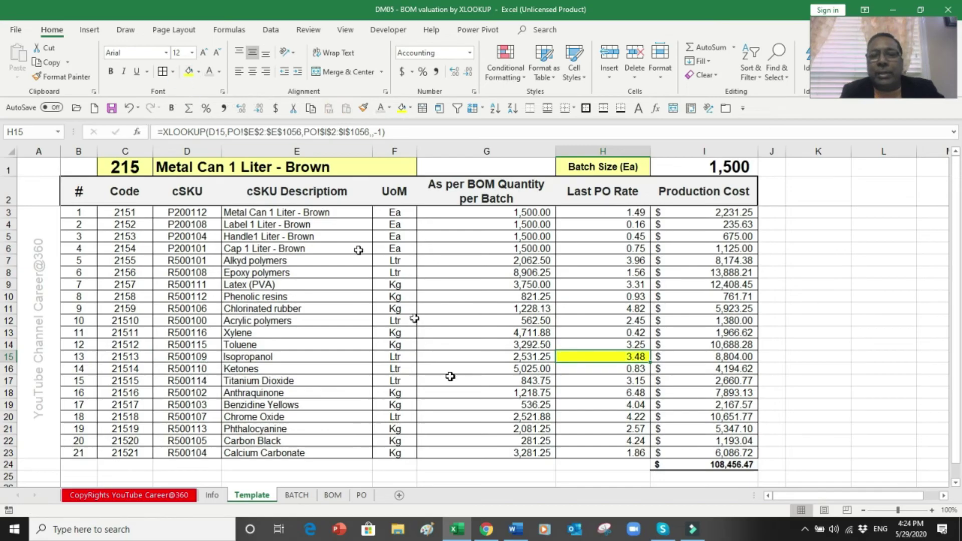
Step: Compare the dates and unit prices of the last three Isopropanol purchase orders on the PO sheet
left_click(362, 495)
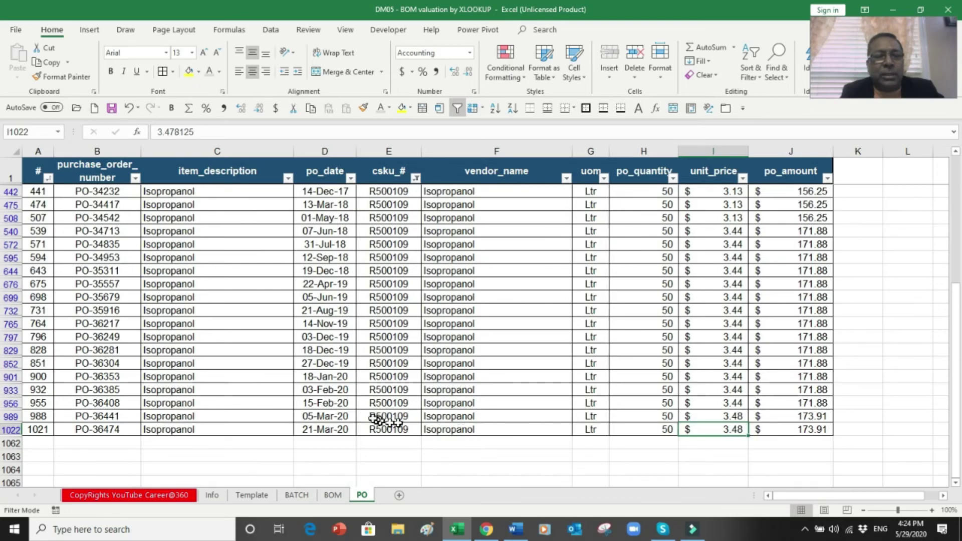
left_click_drag(352, 404, 753, 402)
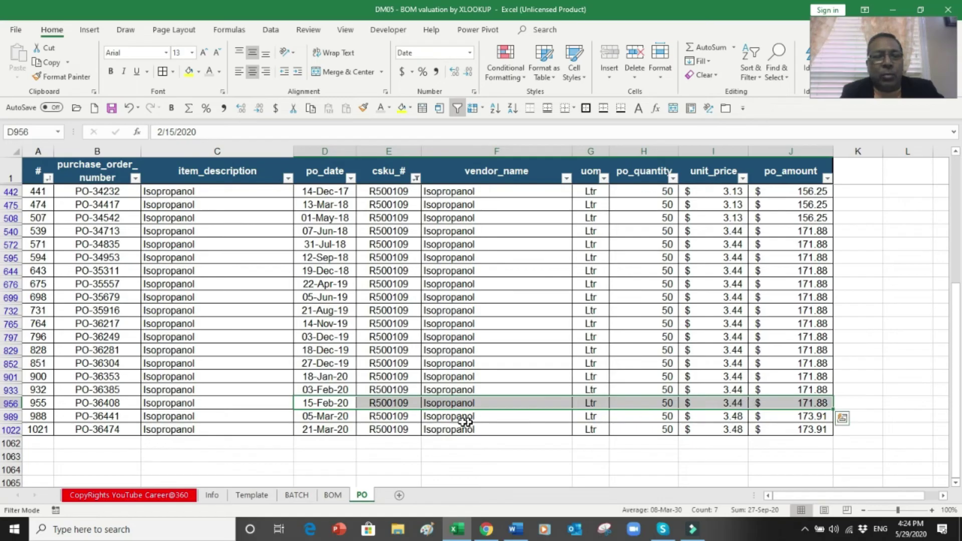
left_click_drag(346, 420, 719, 436)
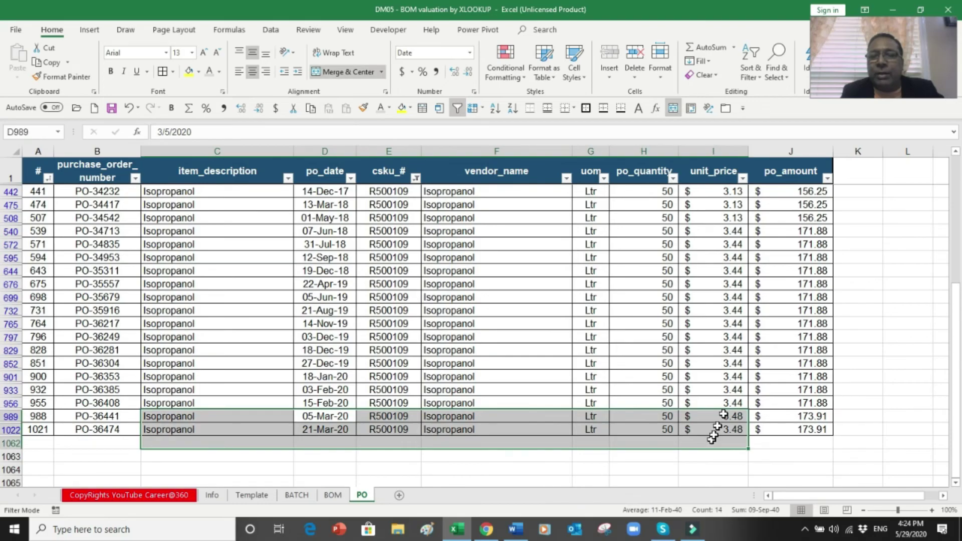
left_click(730, 402)
left_click_drag(730, 403, 731, 431)
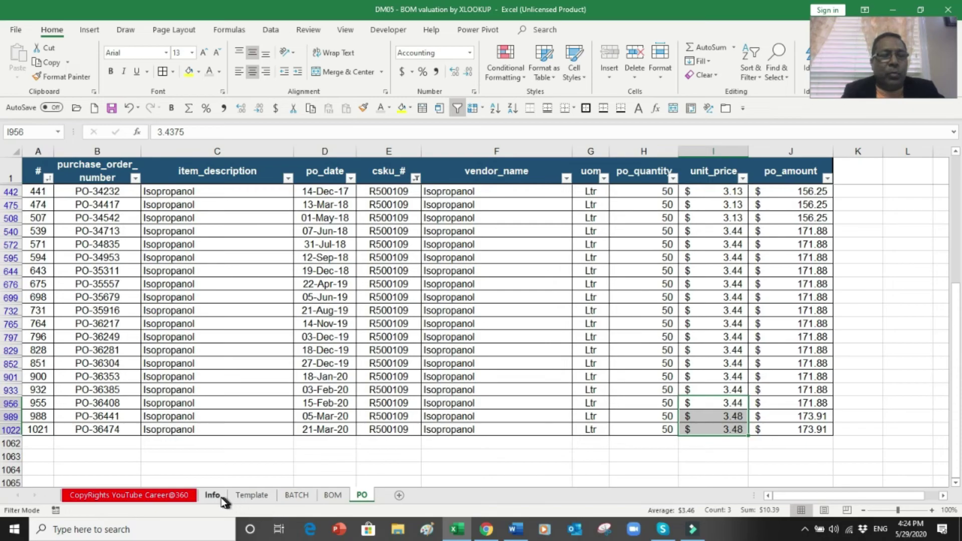
Step: Highlight Carbon Black's Last PO Rate cell H22 on the Template sheet in yellow
left_click(252, 495)
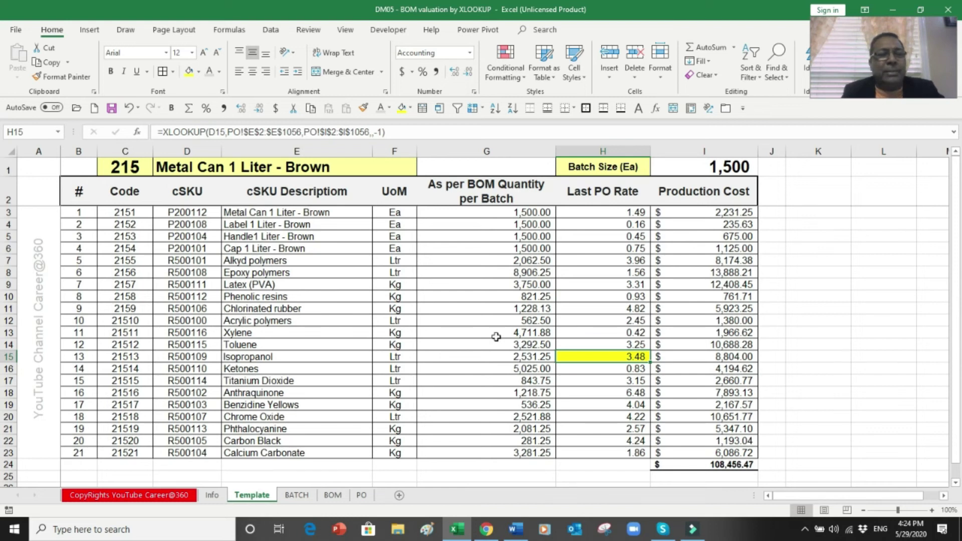
left_click(611, 441)
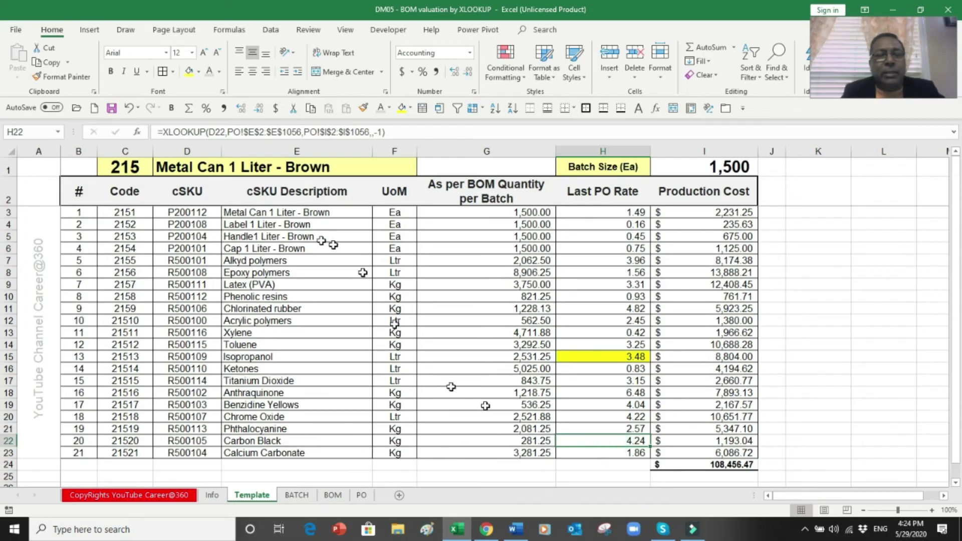
left_click(190, 73)
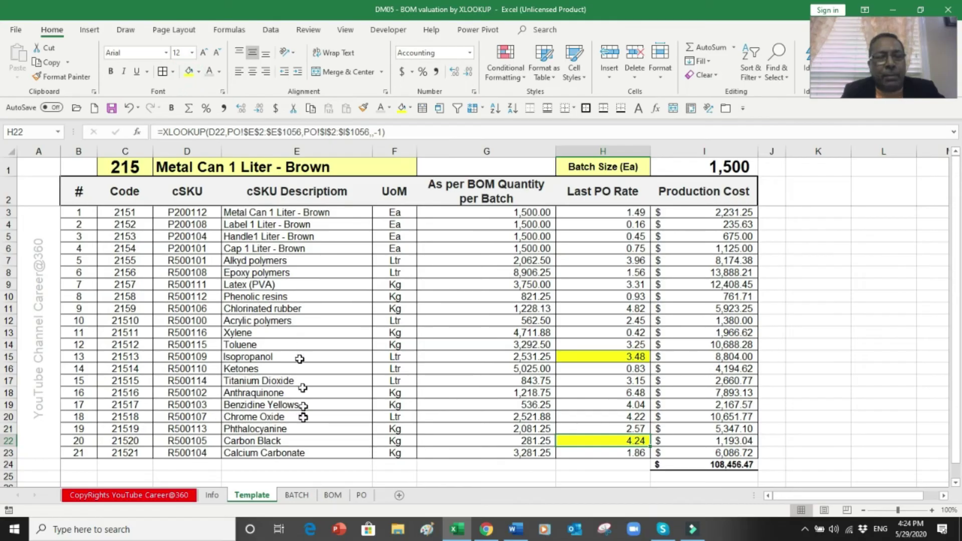
Step: Replace the PO sheet's csku_# filter with Carbon Black's code R500105, copied from cell D22 of the Template sheet
left_click(188, 441)
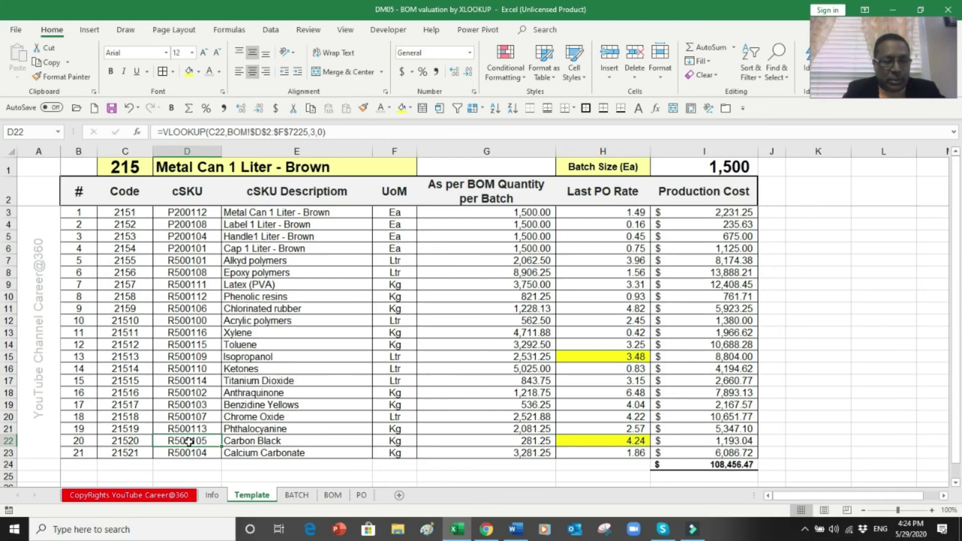
key("ctrl+c")
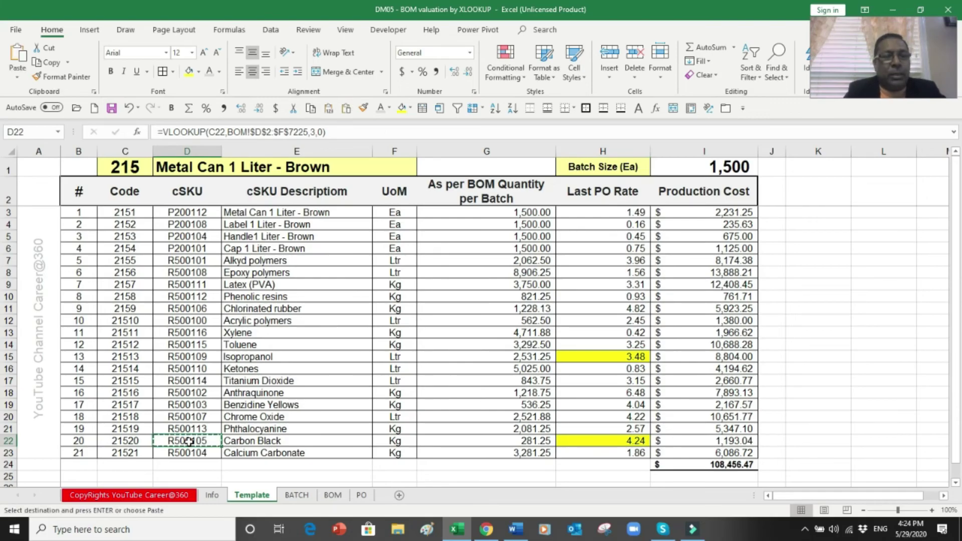
left_click(363, 495)
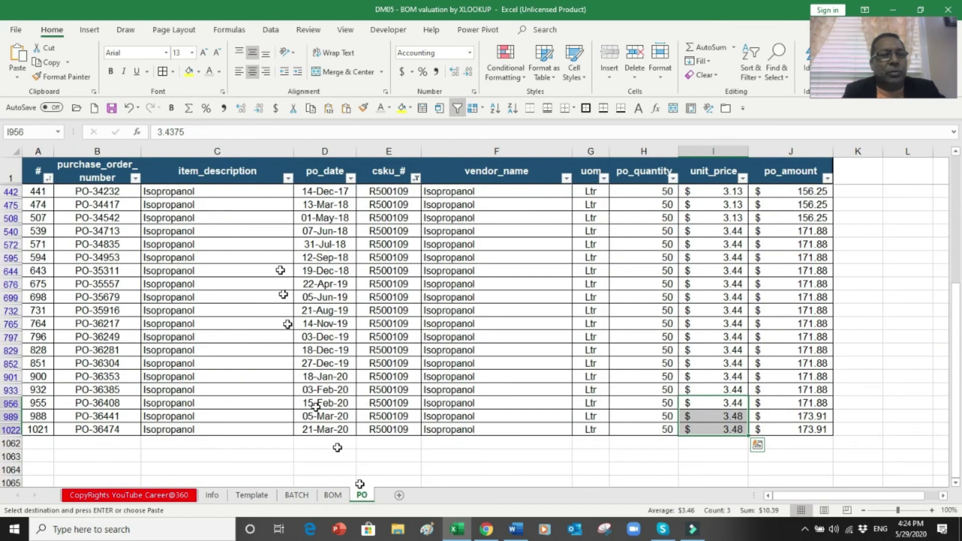
left_click(415, 178)
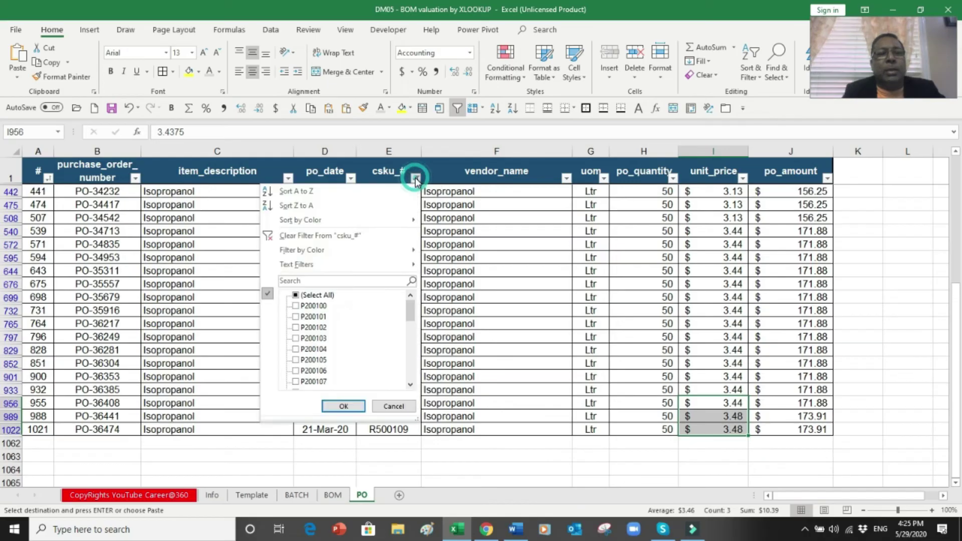
left_click(296, 295)
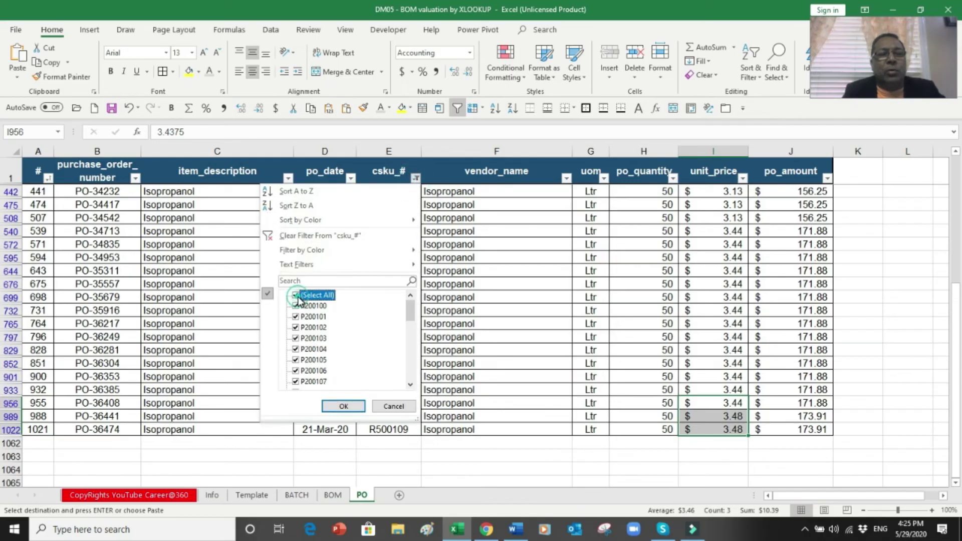
left_click(344, 407)
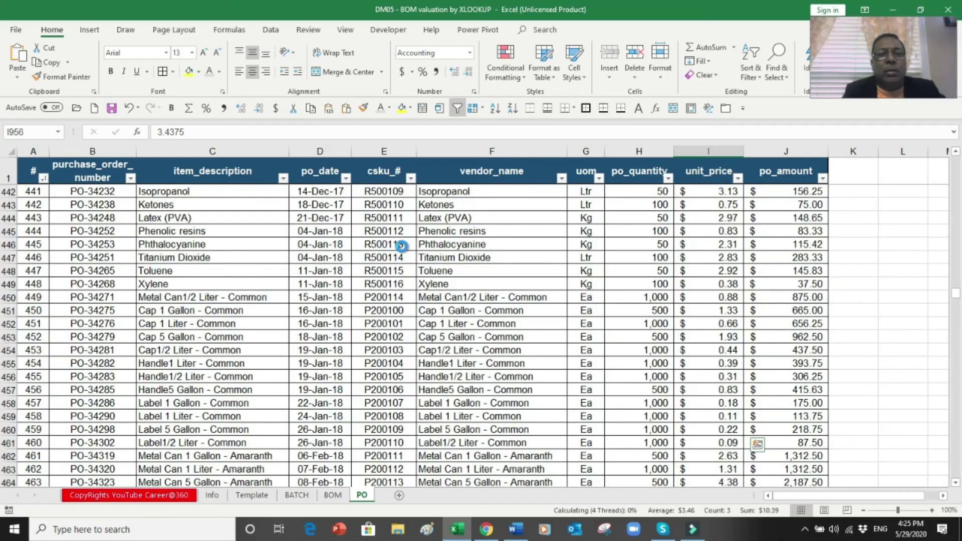
left_click(411, 179)
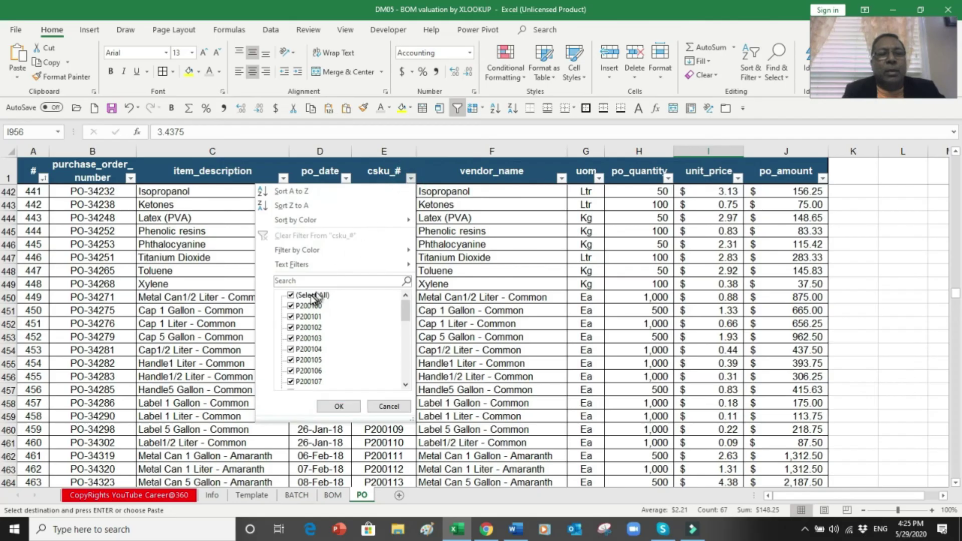
left_click(295, 280)
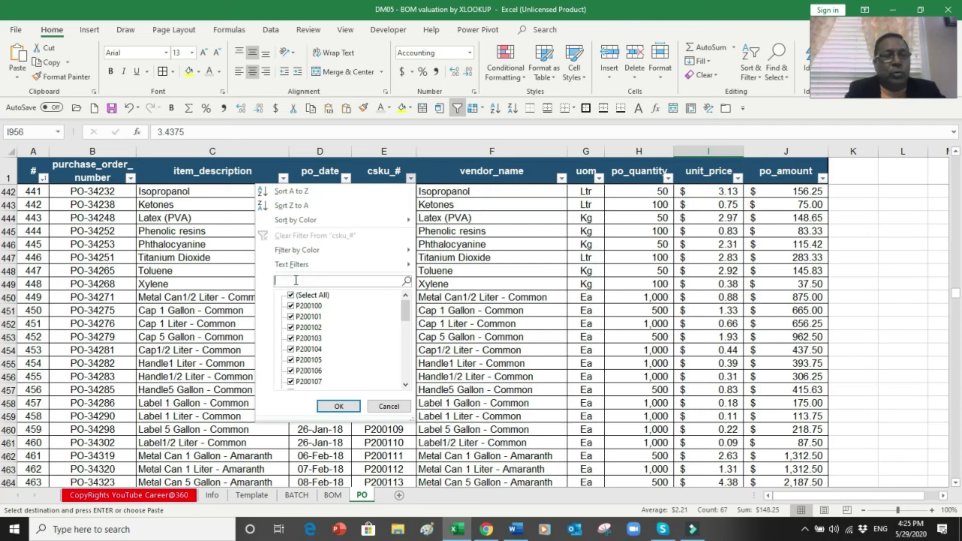
key("ctrl+v")
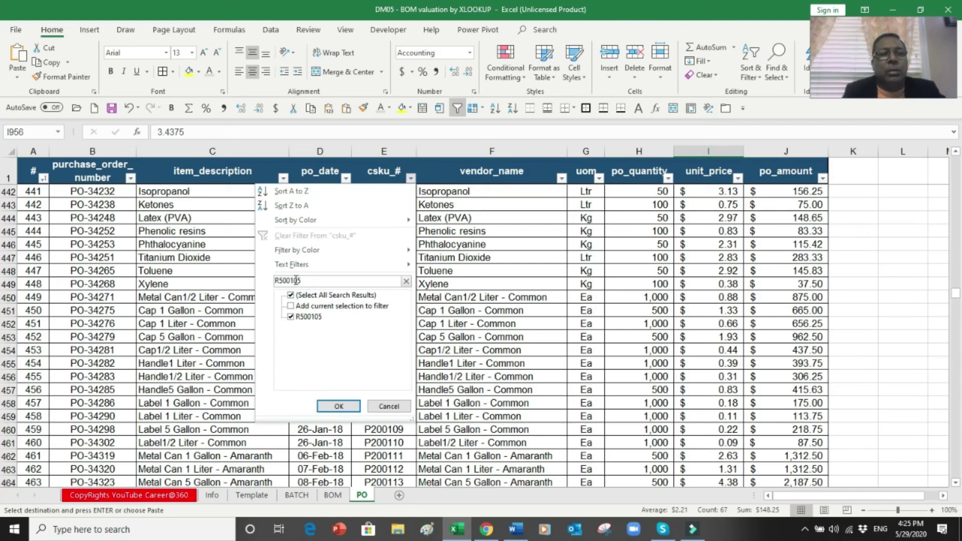
left_click(345, 403)
Step: Check the unit price of the most recent Carbon Black purchase order against its Last PO Rate on the Template sheet
left_click(657, 439)
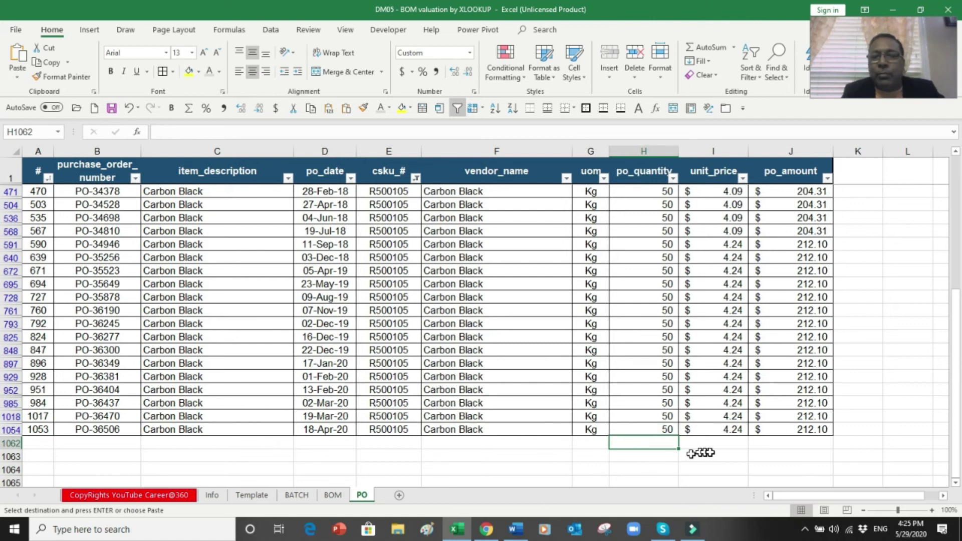
left_click(721, 429)
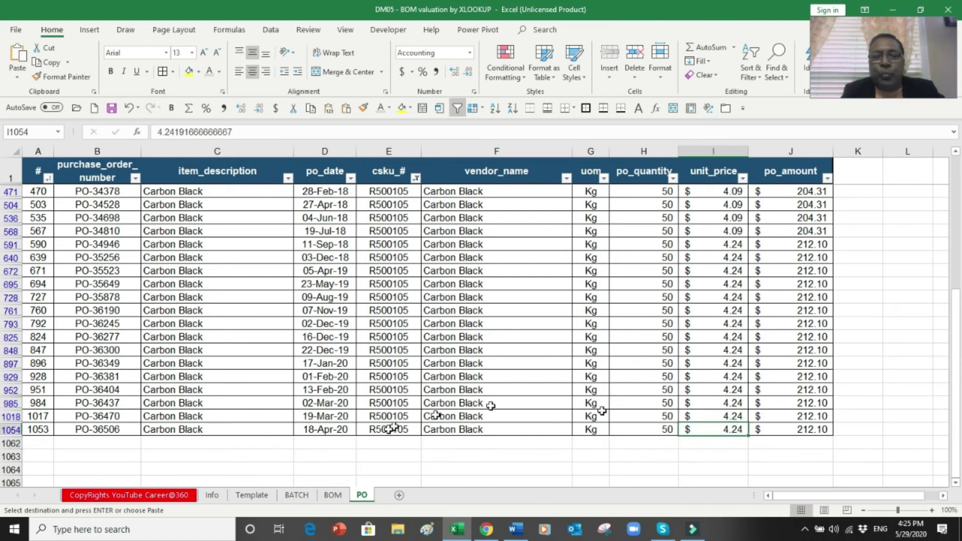
left_click(252, 495)
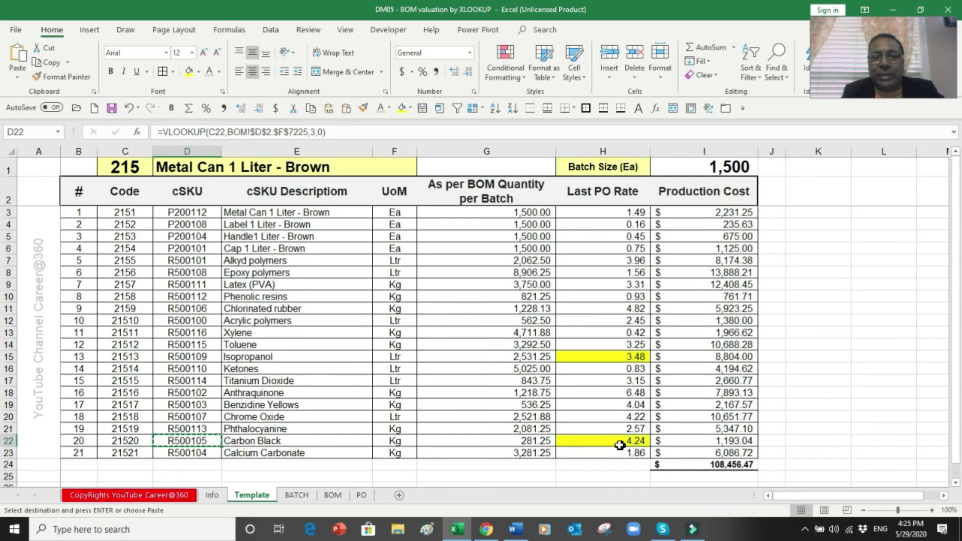
left_click(362, 496)
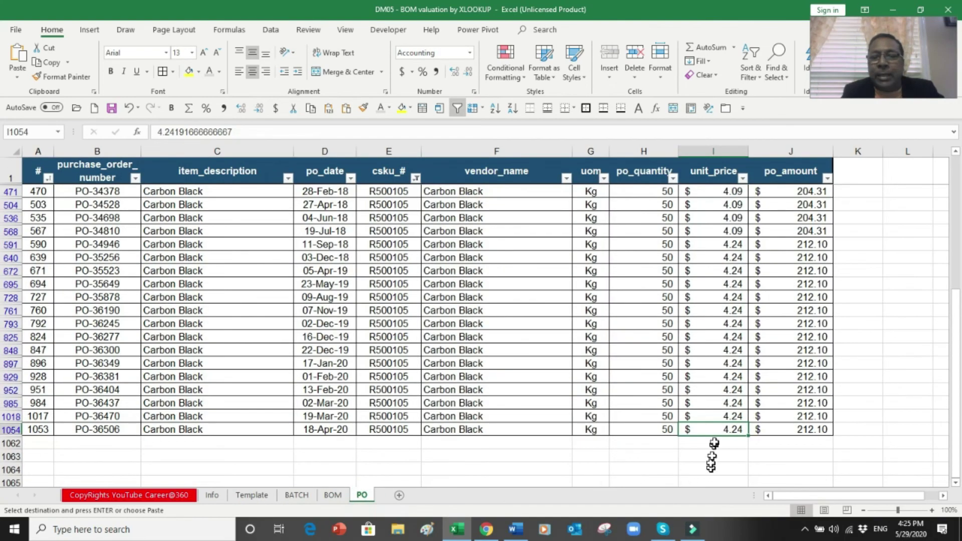
Step: Compare the unit prices and dates of the Carbon Black purchase orders from 11-Sep-18 through 18-Apr-20
left_click_drag(730, 429, 729, 401)
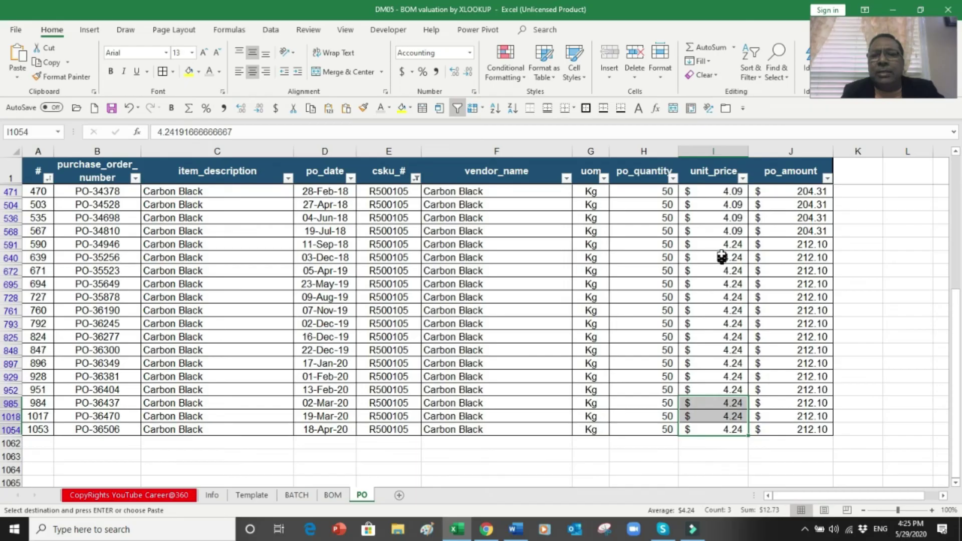
left_click_drag(721, 231, 724, 431)
left_click(334, 248)
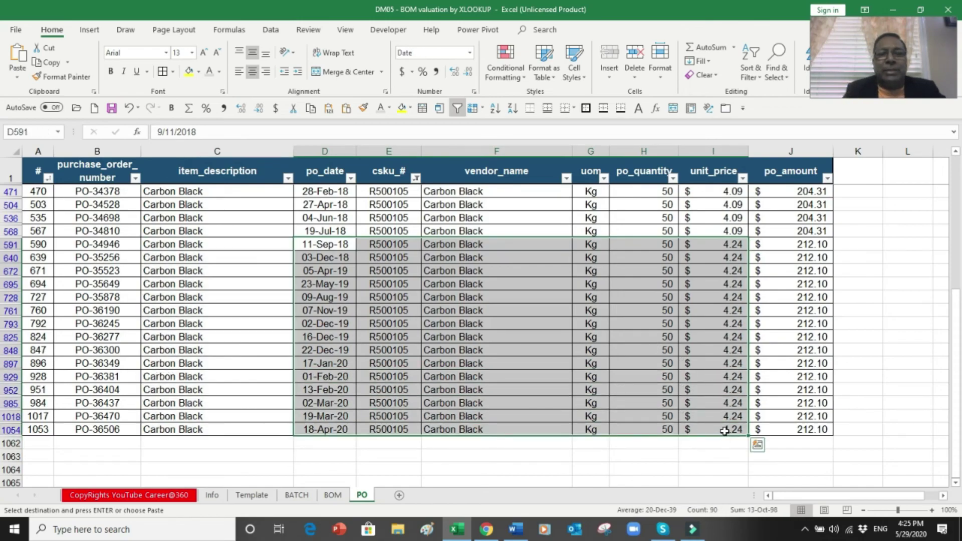
Step: Set the unit price of Carbon Black's 18-Apr-20 purchase order in I1054 to 5 and check its Last PO Rate on the Template sheet
left_click(714, 430)
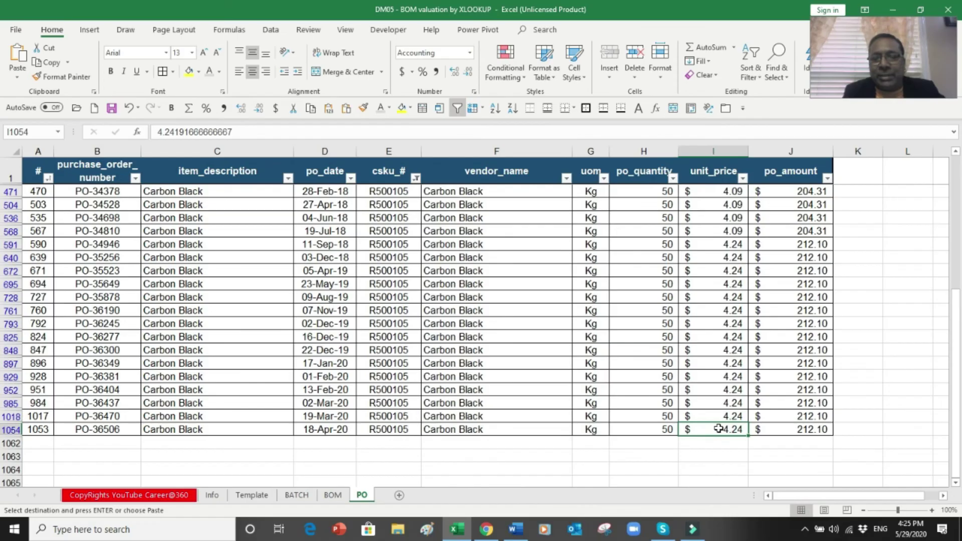
type("5")
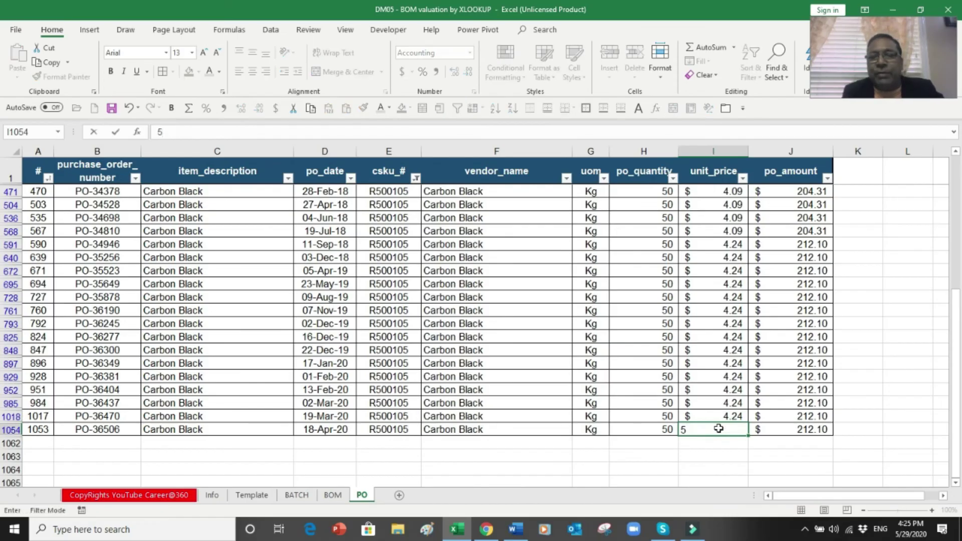
key("ctrl+Return")
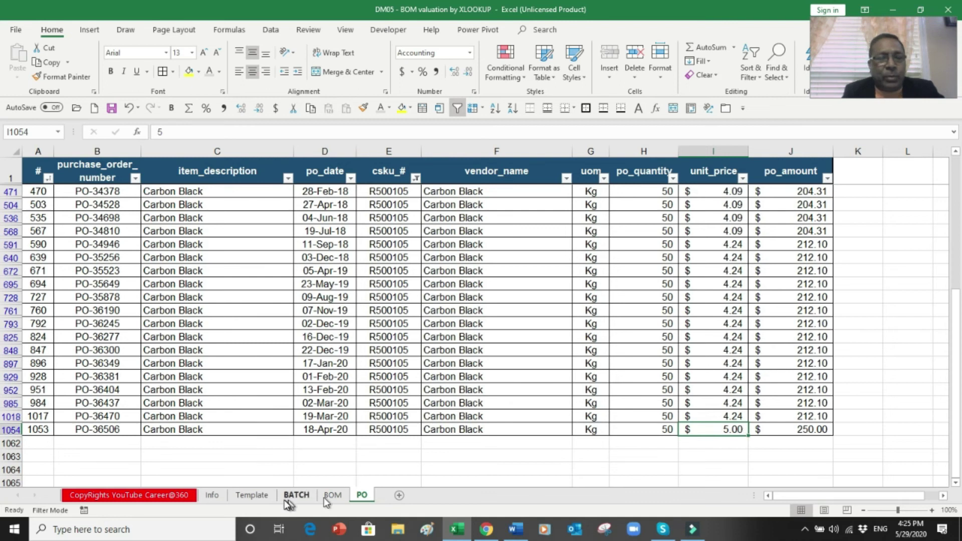
left_click(260, 499)
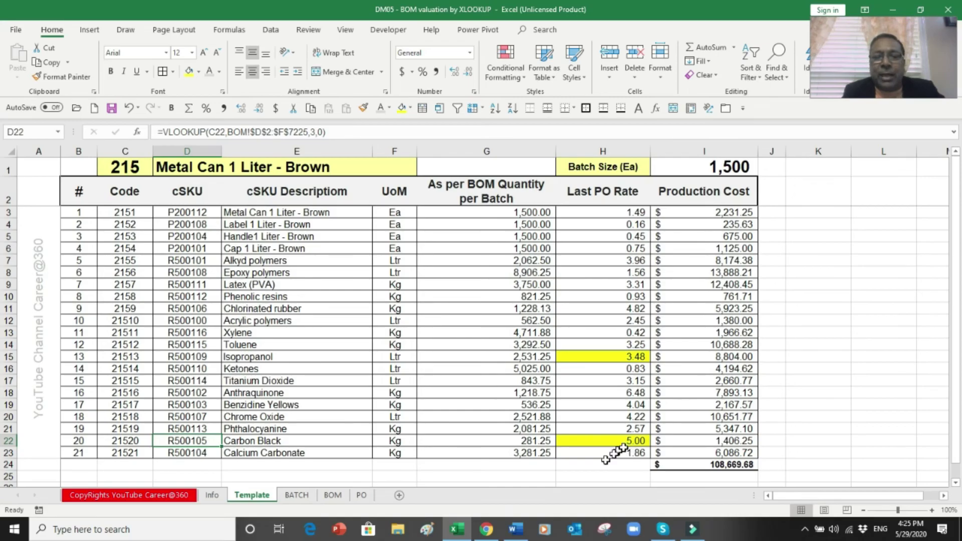
left_click(361, 495)
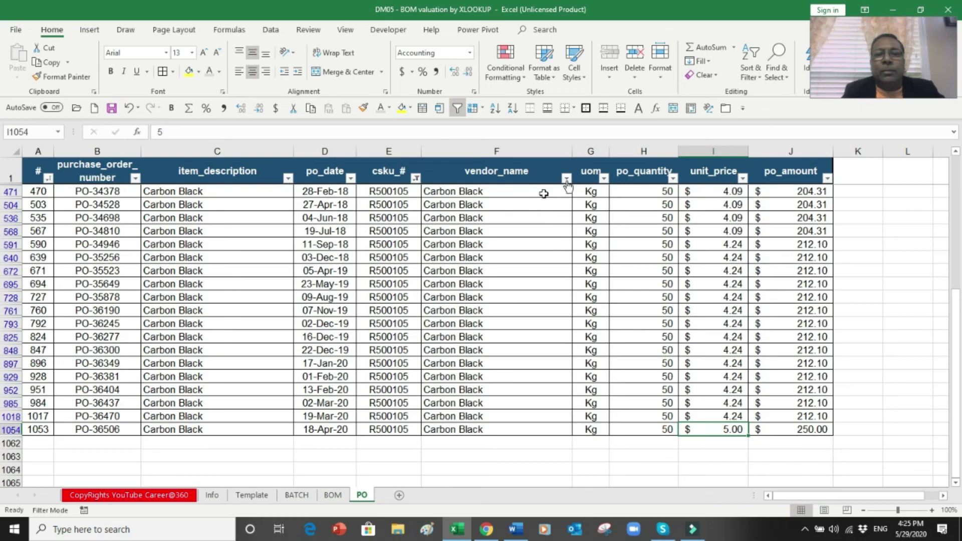
Step: Review the Info sheet's summary of the BOM automation, referring back to the Template and PO sheets
left_click(220, 497)
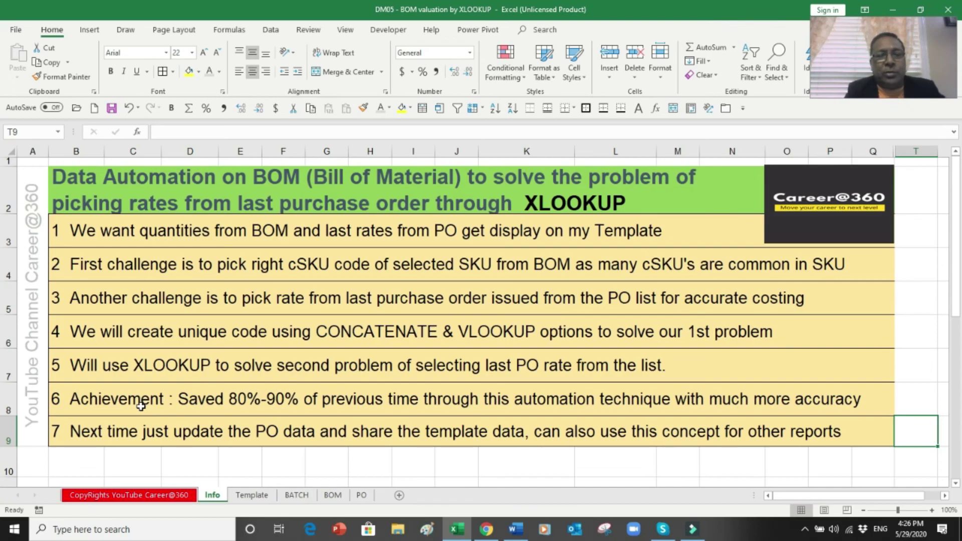
left_click(243, 495)
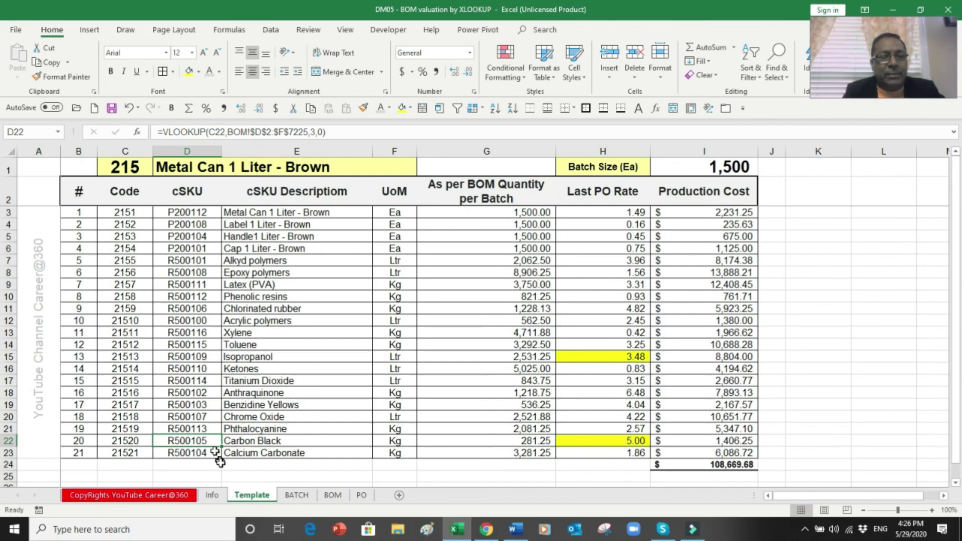
left_click(213, 495)
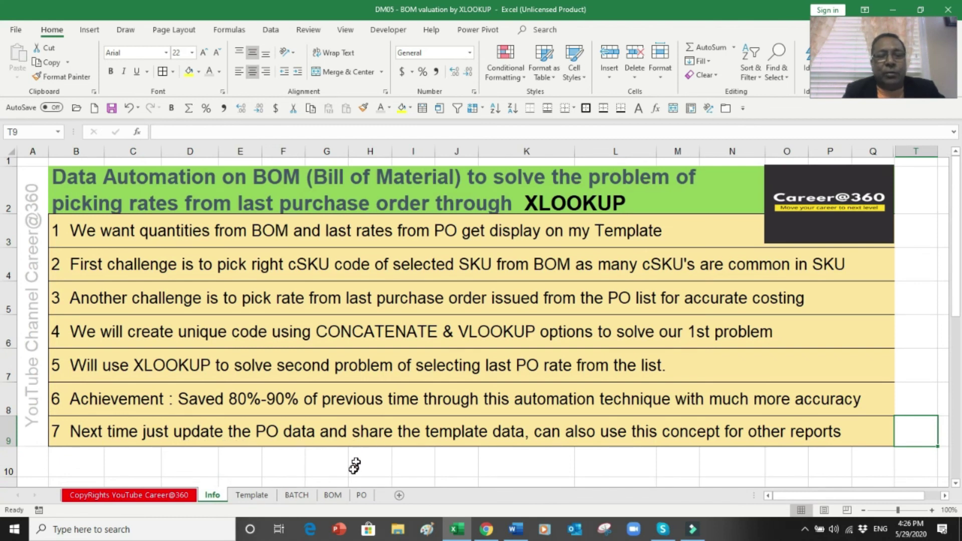
left_click(360, 495)
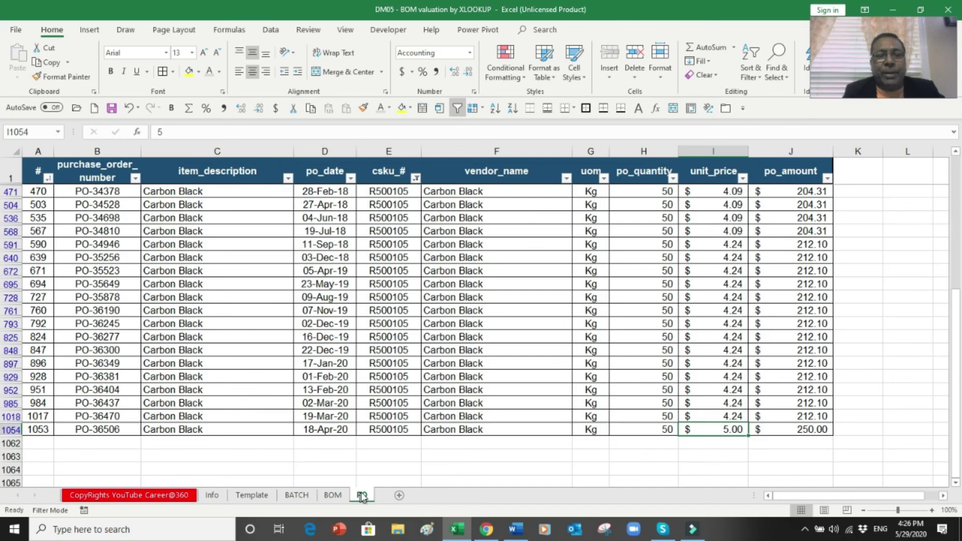
left_click(255, 496)
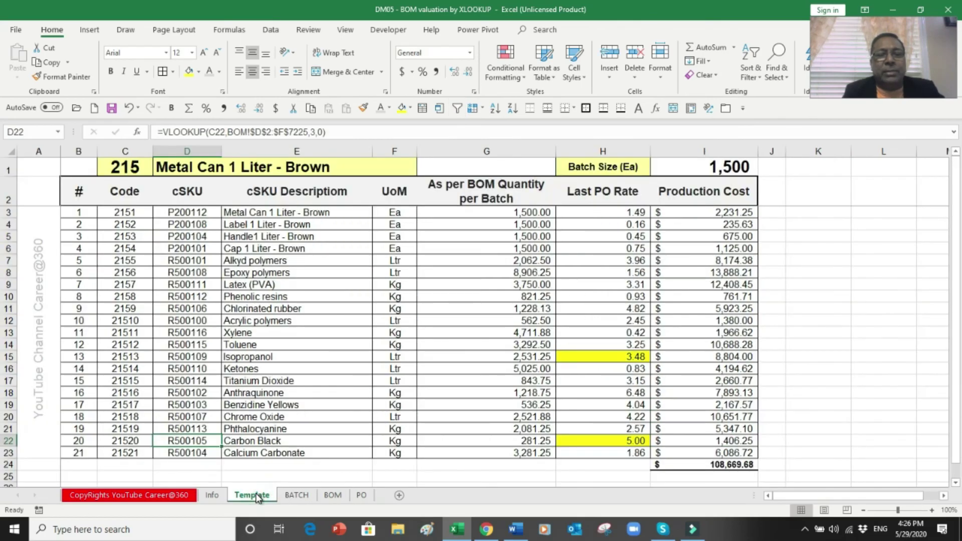
left_click(211, 496)
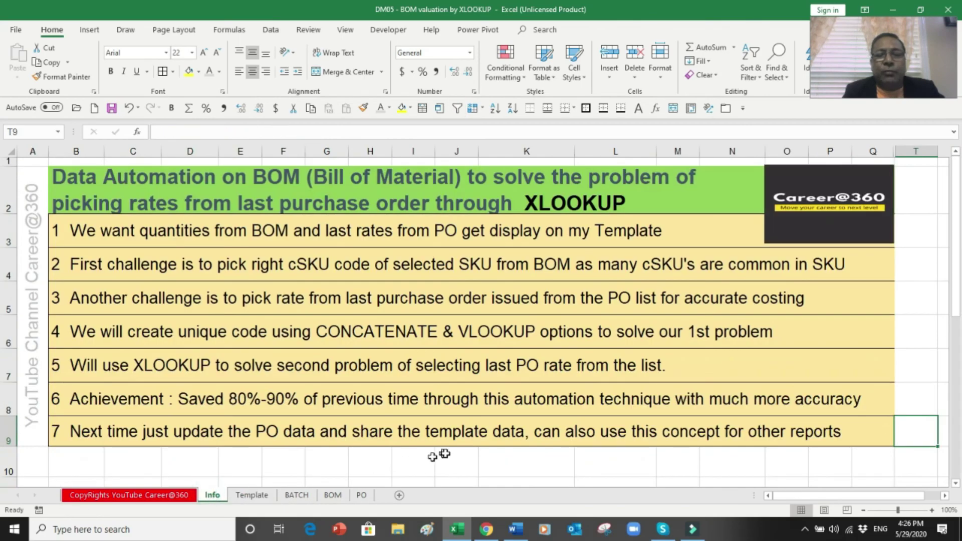